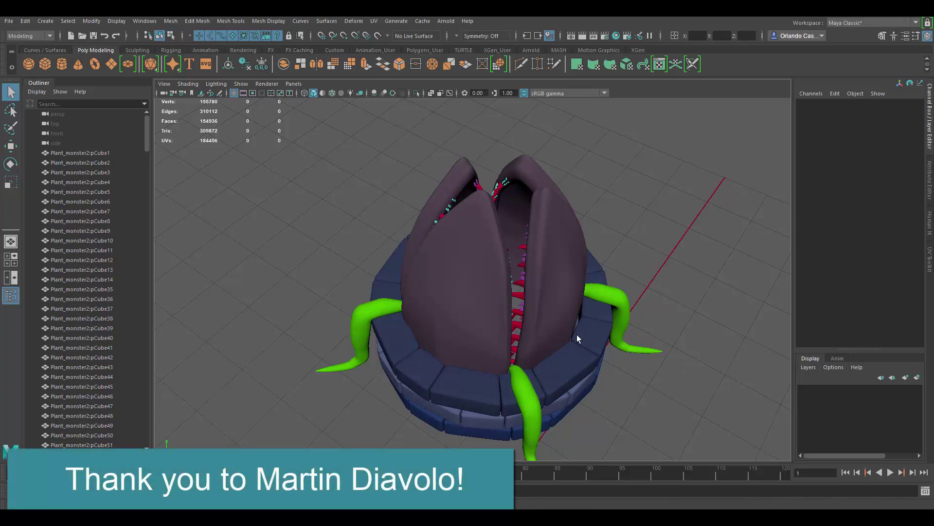
- Select the front petal on the side of the plant monster's mouth opening
alt+drag(576, 334, 565, 323)
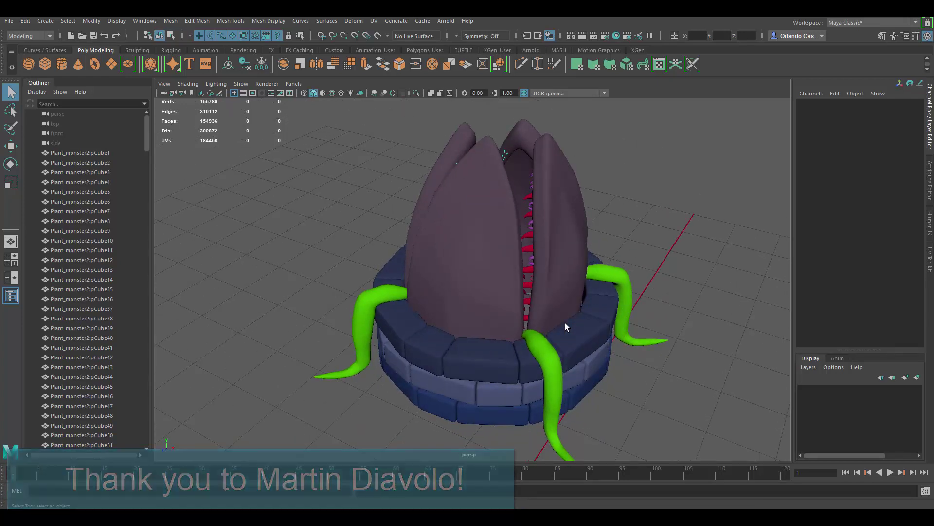
alt+middle_drag(576, 321, 564, 321)
alt+drag(565, 320, 581, 335)
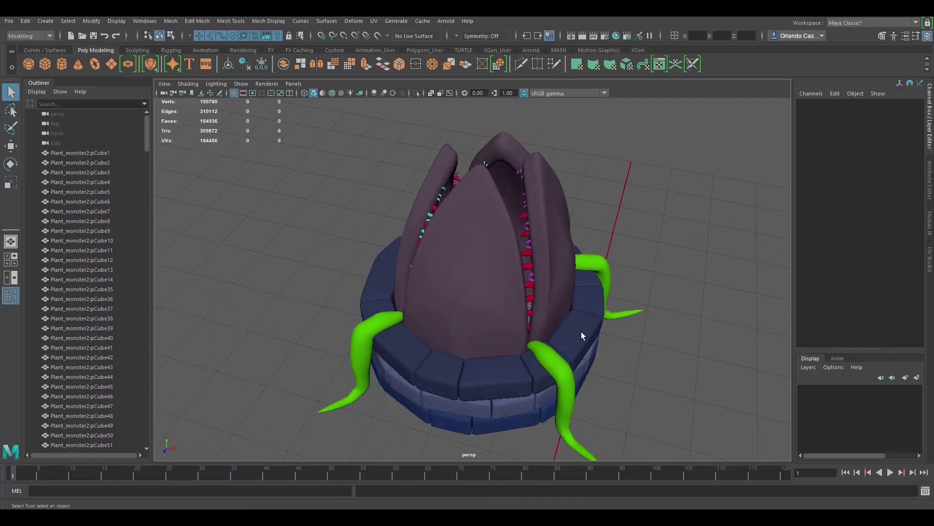
alt+middle_drag(523, 278, 458, 254)
click(472, 228)
alt+middle_drag(519, 215, 554, 243)
alt+drag(554, 242, 387, 232)
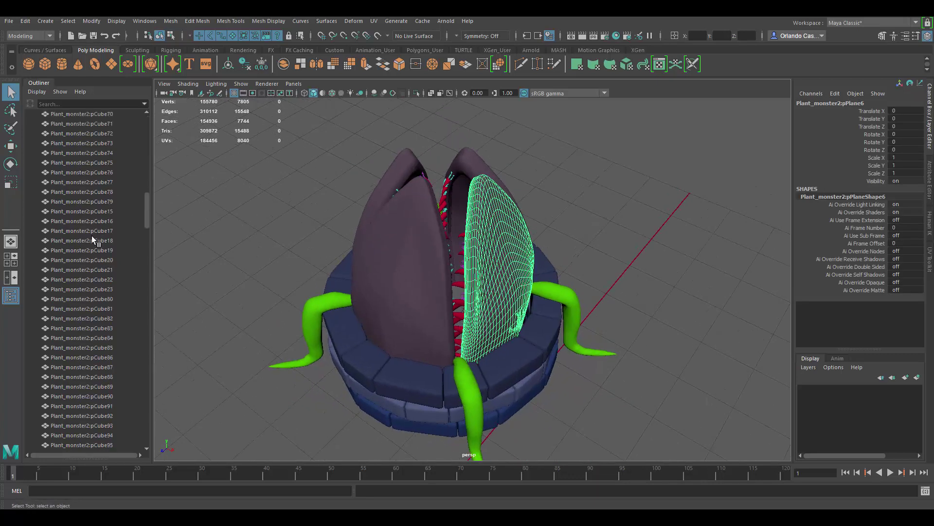
click(633, 238)
alt+drag(633, 238, 545, 212)
click(545, 212)
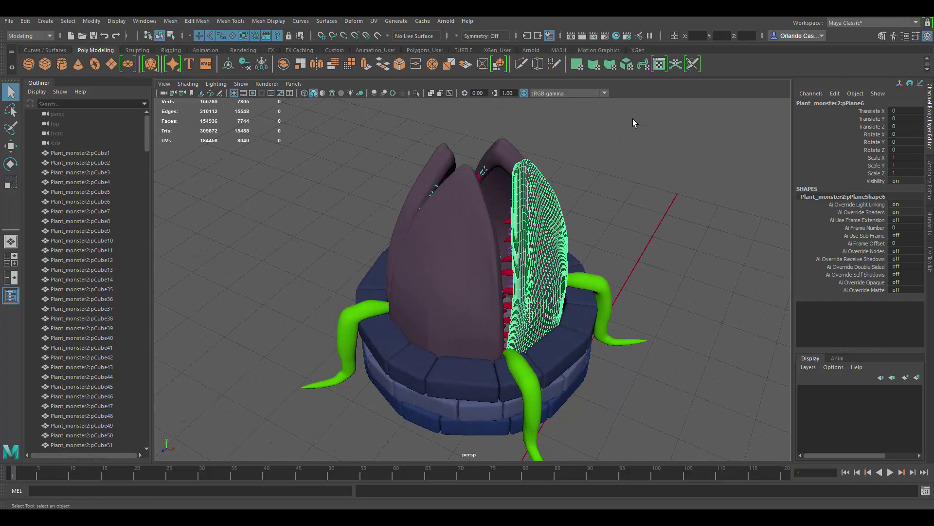
- Open the UV Editor and the UV Toolkit for the selected petal, keeping the model in view beside them
click(659, 66)
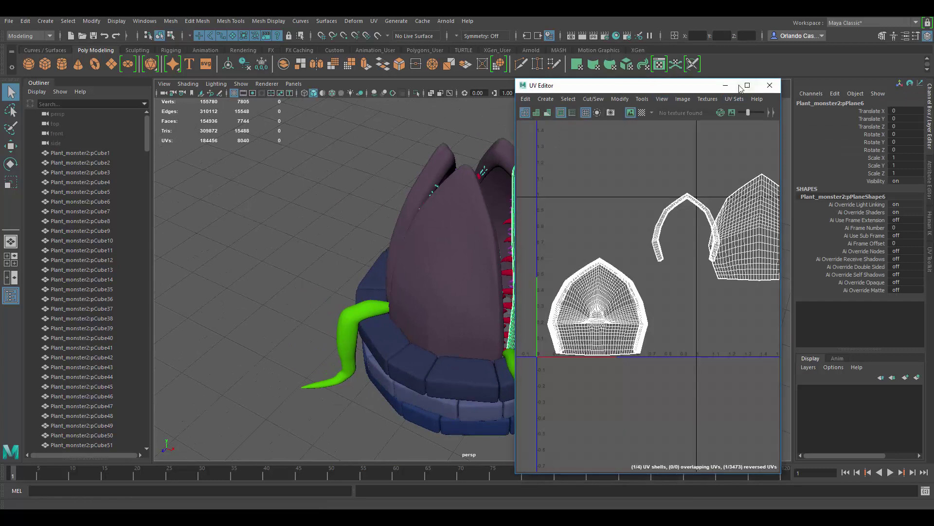
mouse_move(703, 87)
mouse_down()
mouse_move(713, 86)
mouse_move(668, 81)
mouse_move(695, 86)
mouse_up()
click(930, 266)
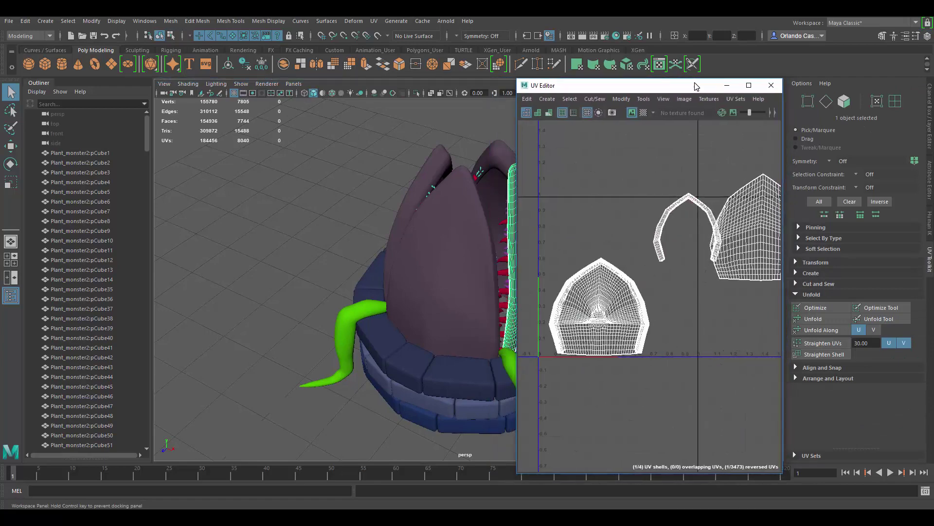
key(f)
alt+drag(439, 263, 438, 269)
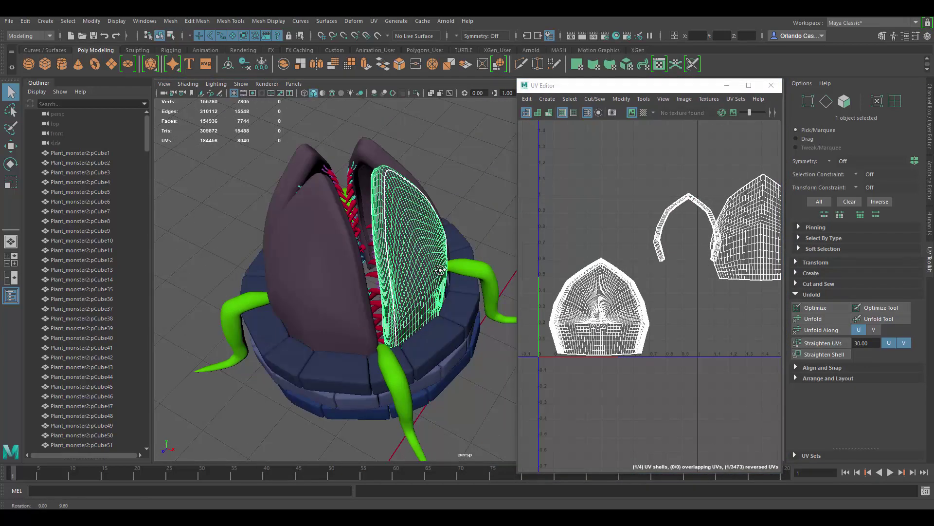
- Add the other three petals to the selection to examine all four petals' UV layouts together
shift+click(369, 160)
shift+click(328, 214)
shift+click(299, 164)
mouse_move(392, 217)
alt+mouse_down()
mouse_move(375, 210)
mouse_move(431, 231)
mouse_move(402, 219)
alt+mouse_up()
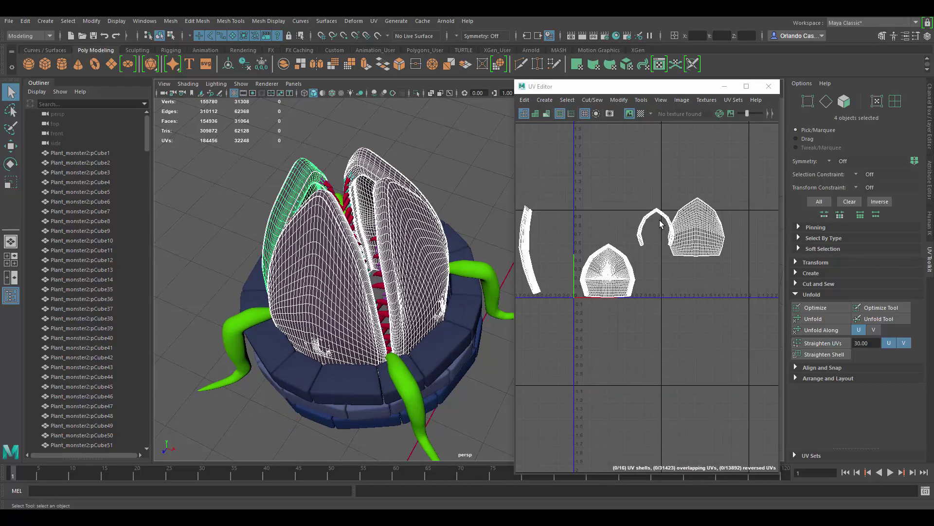
- Select a purple tooth and a neighbouring red tooth inside the mouth in turn to examine each one's UVs
scroll(387, 245, up, 5)
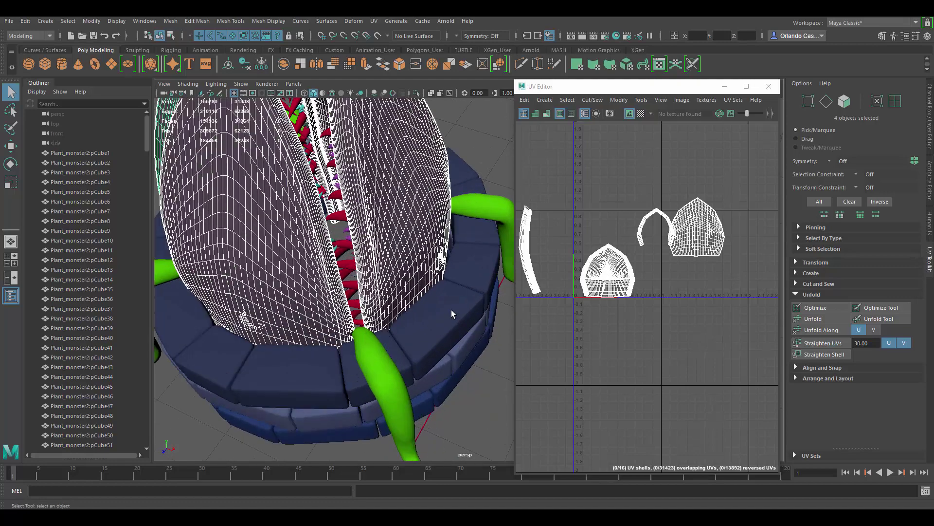
scroll(399, 249, up, 6)
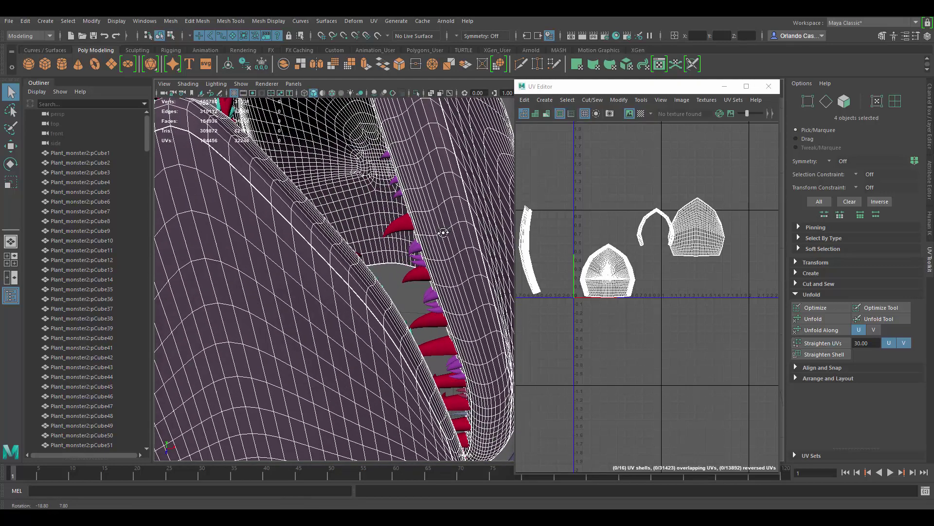
click(412, 249)
click(420, 268)
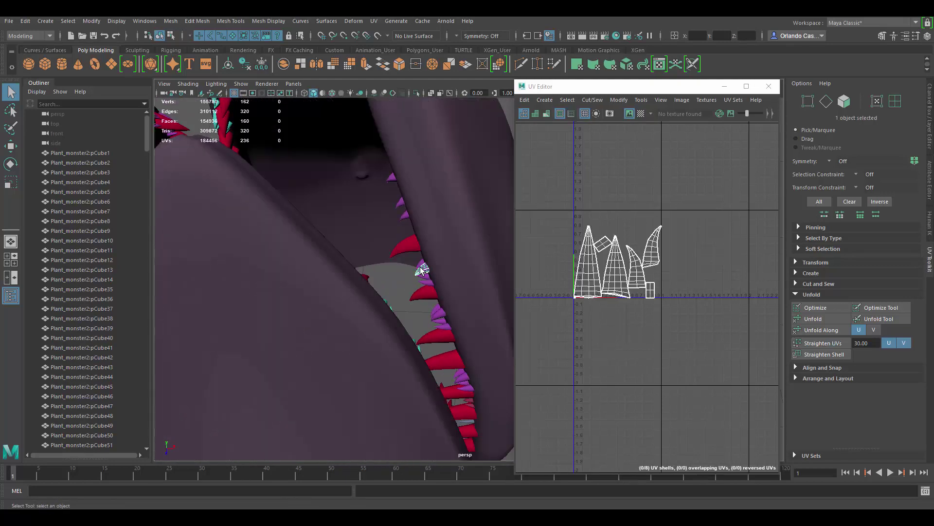
click(423, 296)
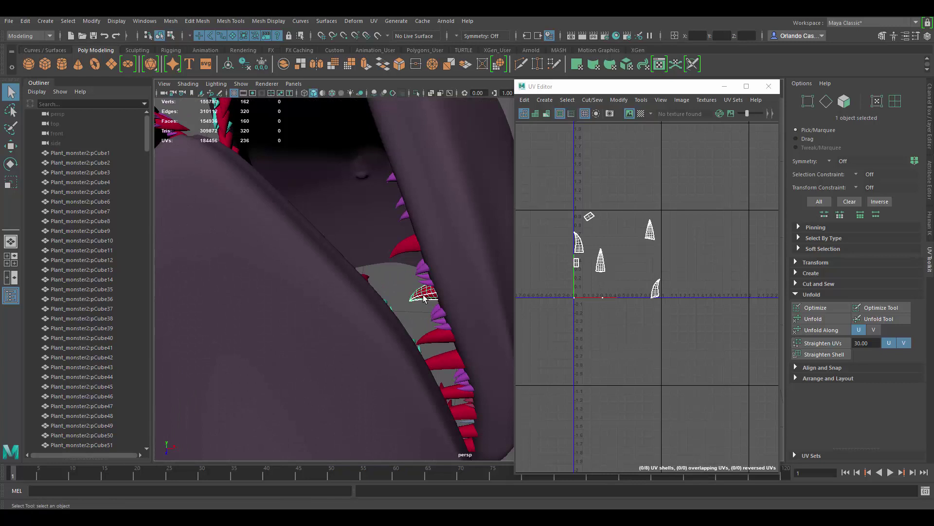
- Add the large red tooth above to the selection and compare the two teeth and their UV shells
shift+click(408, 243)
scroll(401, 249, up, 5)
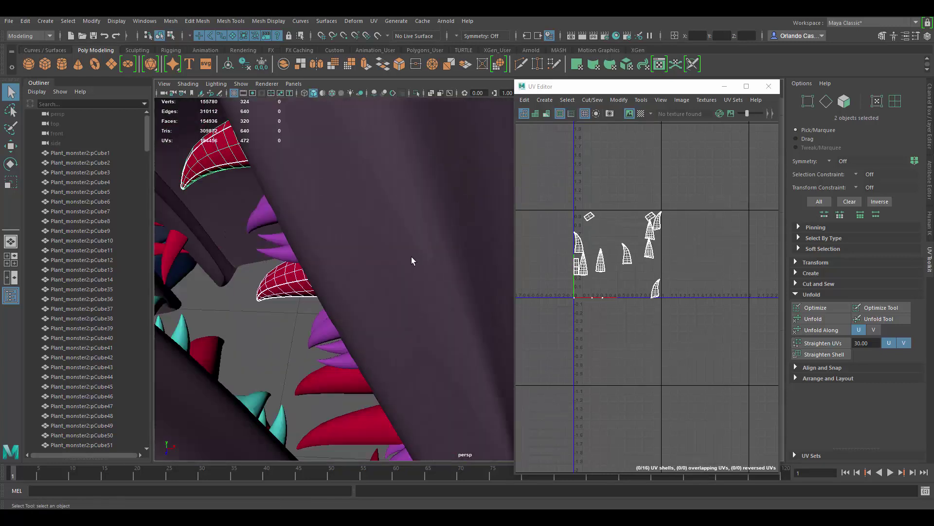
alt+drag(415, 263, 431, 274)
alt+middle_drag(432, 273, 387, 257)
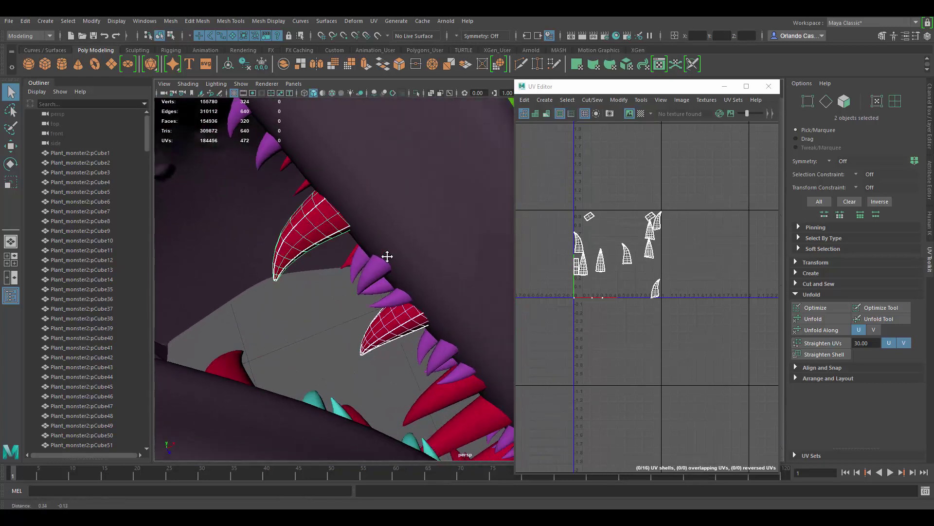
scroll(414, 270, down, 8)
alt+drag(413, 270, 394, 280)
scroll(414, 271, up, 4)
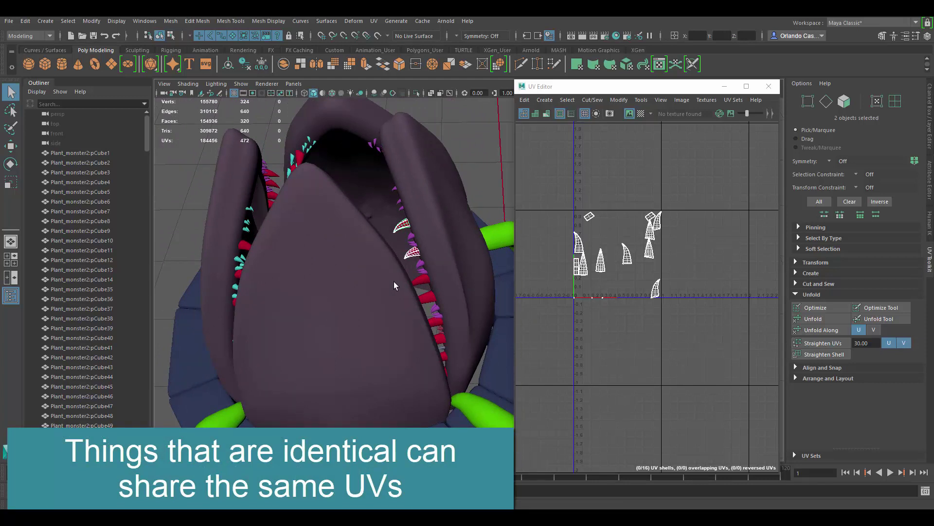
- Select four red teeth along the petal's inner edge and compare their shapes and combined UV shells
alt+right_drag(401, 265, 430, 255)
alt+drag(431, 255, 418, 259)
click(414, 274)
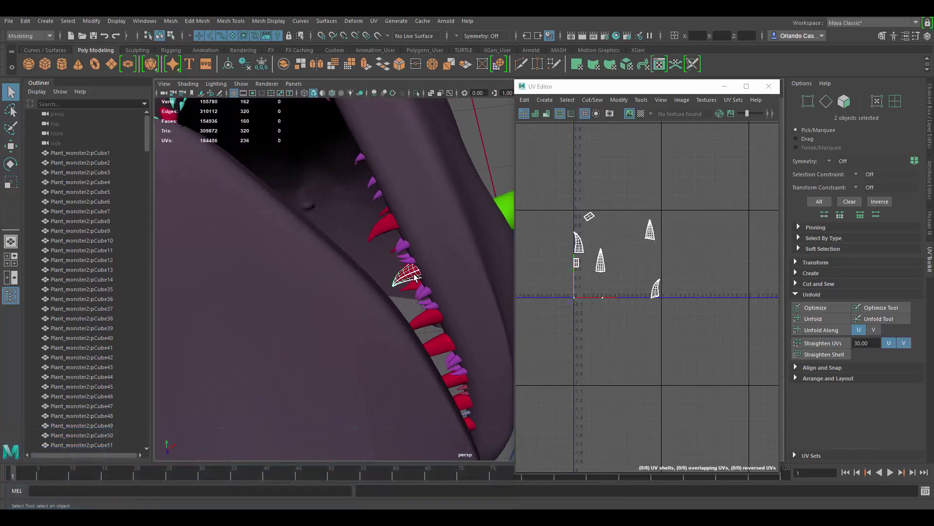
shift+click(381, 226)
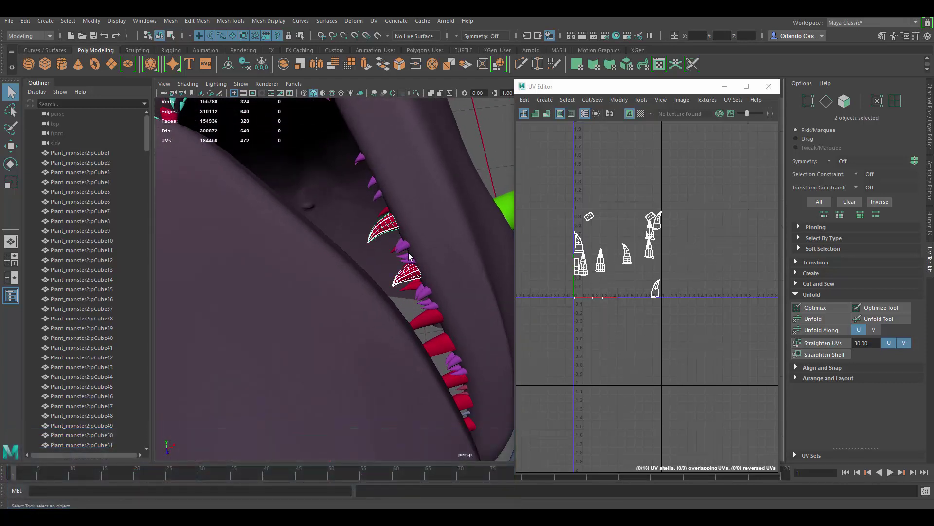
shift+click(431, 326)
shift+click(441, 342)
alt+drag(440, 341, 420, 318)
alt+drag(439, 247, 474, 272)
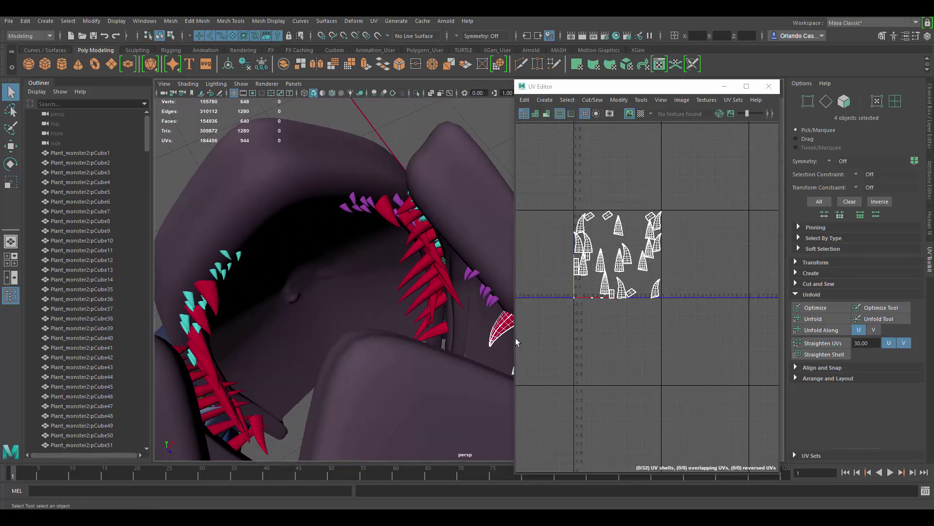
alt+drag(440, 317, 390, 271)
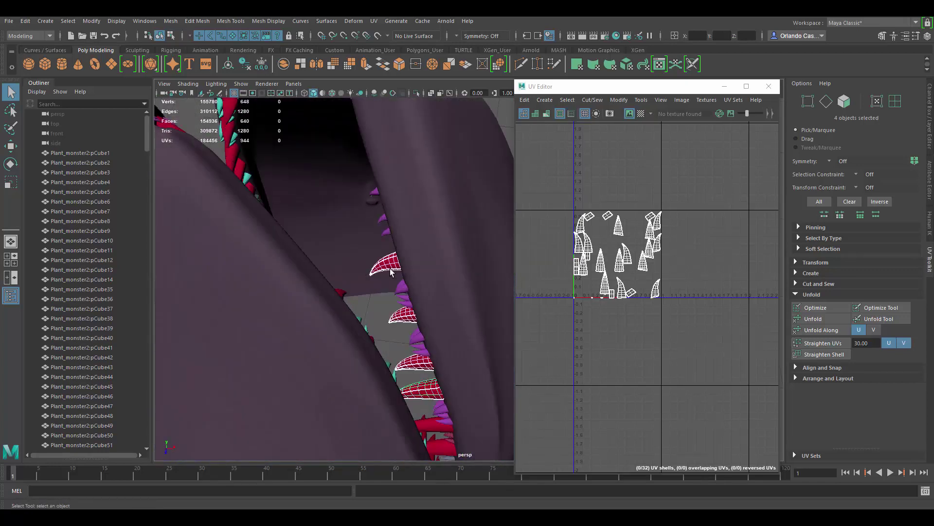
alt+drag(366, 260, 412, 345)
scroll(417, 346, up, 2)
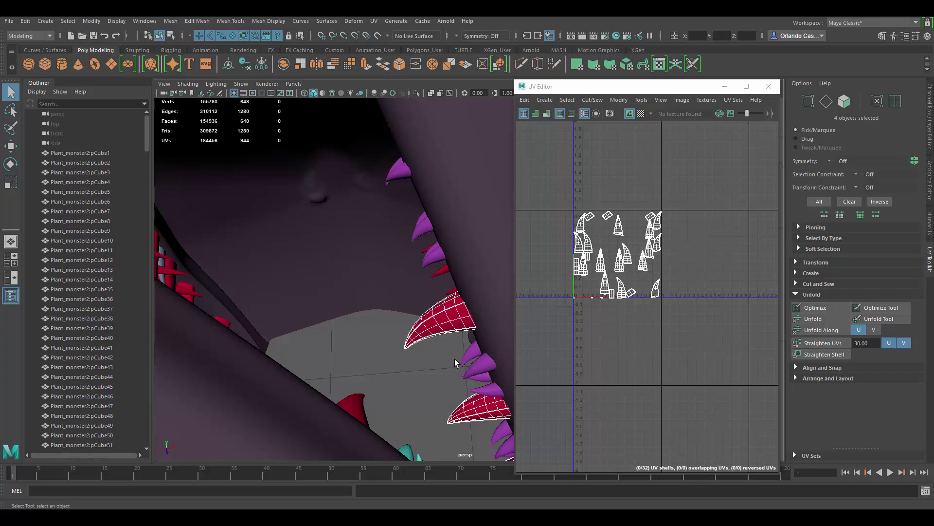
- Select two bricks of the well's upper rim and one brick of the middle row to examine their UVs
scroll(450, 346, down, 10)
alt+drag(451, 315, 442, 263)
click(431, 268)
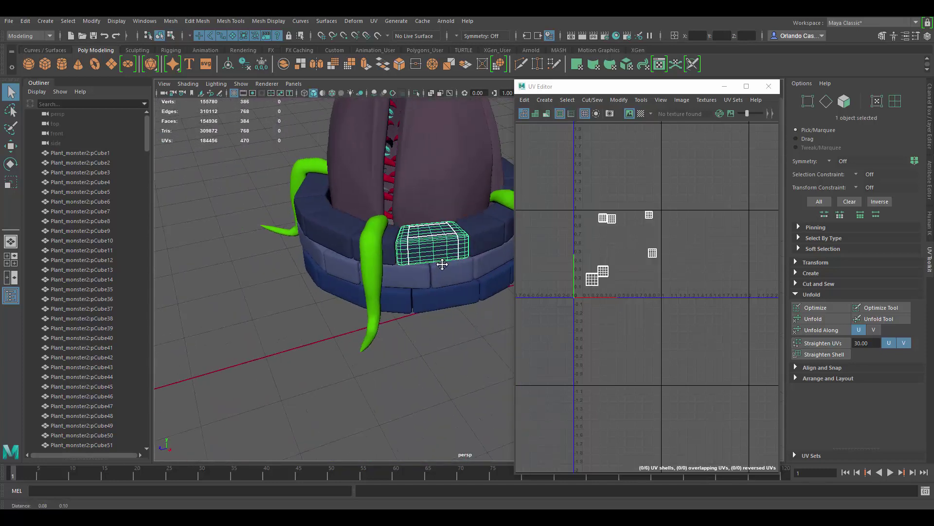
scroll(462, 252, up, 4)
shift+click(475, 238)
shift+click(435, 305)
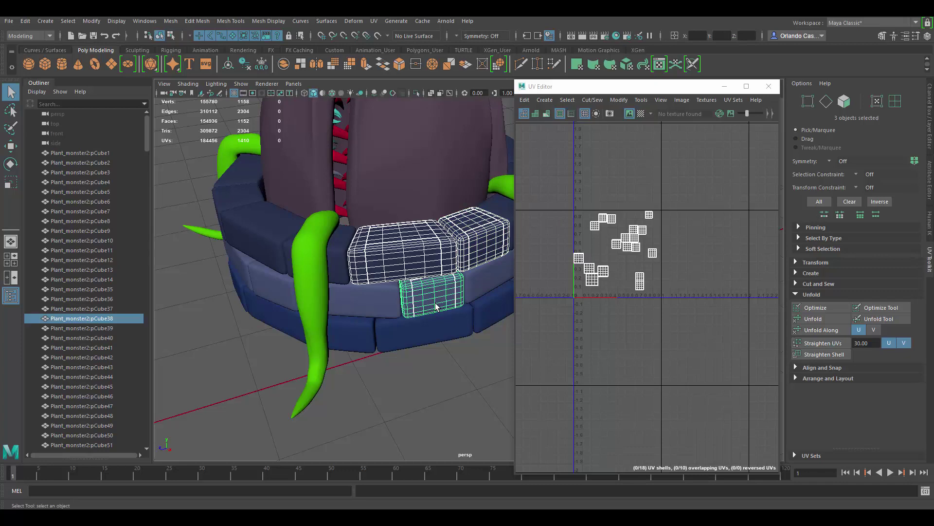
- Select the front petal beside the mouth opening and isolate it in the viewport
alt+drag(395, 299, 428, 307)
alt+middle_drag(427, 307, 426, 386)
click(413, 258)
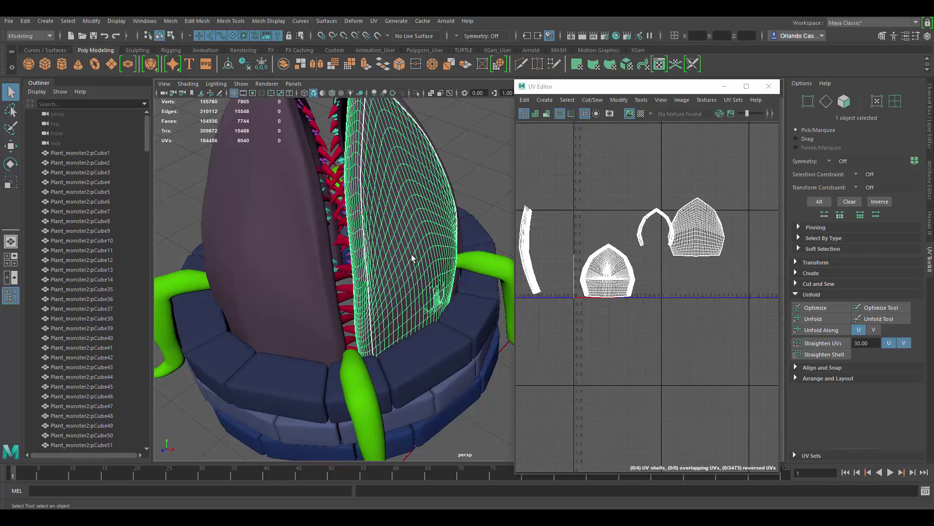
alt+drag(307, 169, 366, 248)
key(ctrl+1)
alt+middle_drag(366, 247, 422, 276)
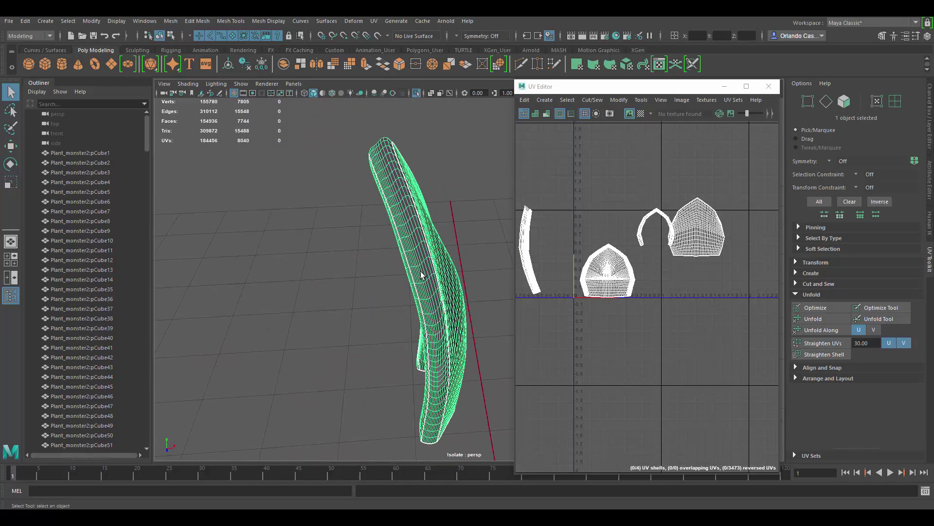
- Examine the isolated petal's edges and surfaces and the placement of its UV shells relative to the 0–1 tile
scroll(422, 276, up, 5)
alt+drag(445, 313, 417, 291)
scroll(403, 283, up, 6)
alt+middle_drag(417, 292, 447, 279)
alt+right_drag(448, 280, 371, 249)
alt+middle_drag(371, 248, 345, 330)
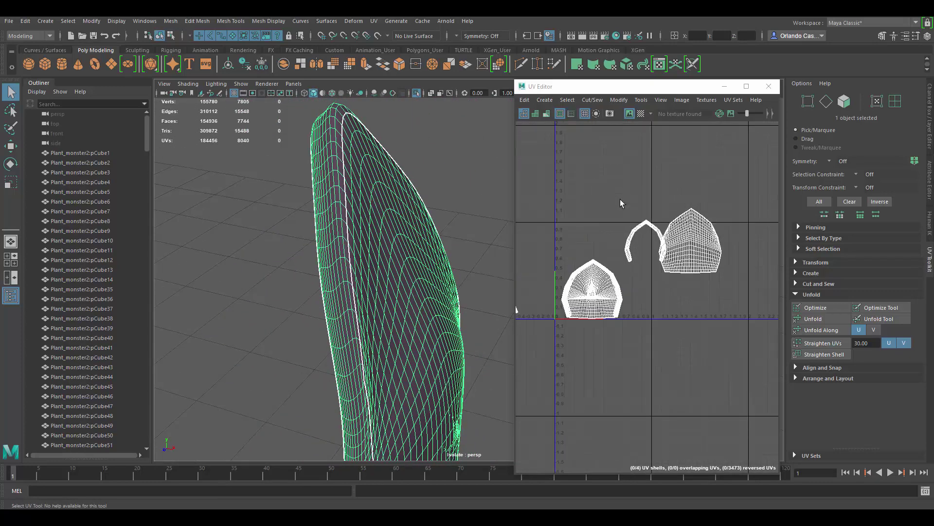
scroll(608, 216, up, 4)
scroll(679, 220, down, 2)
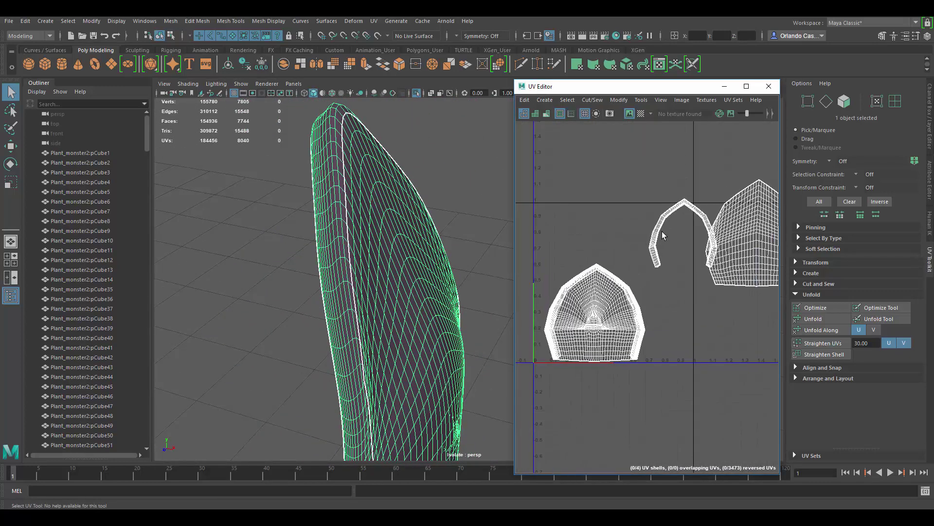
scroll(663, 214, down, 1)
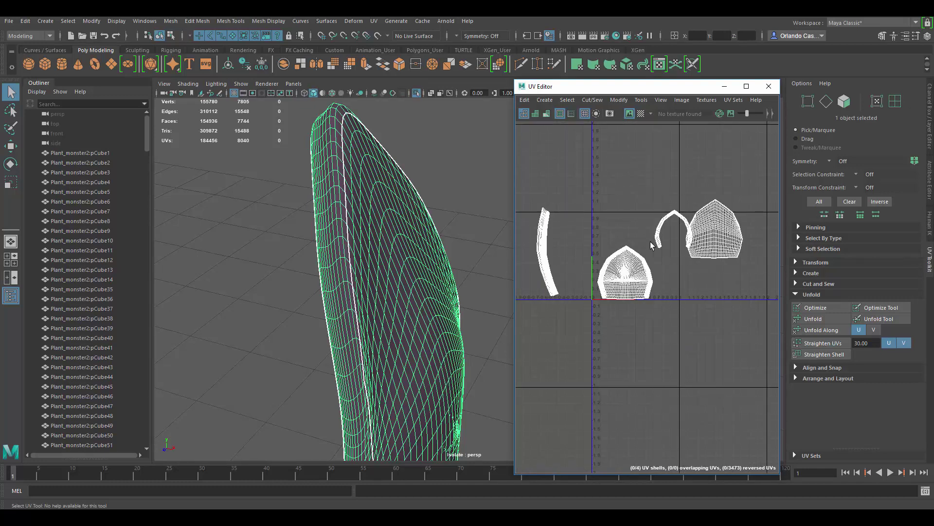
- Move the curved strip UV shell from outside the layout into the 0–1 tile beside the inner petal shell
right_drag(650, 241, 674, 223)
scroll(581, 234, up, 3)
double_click(521, 225)
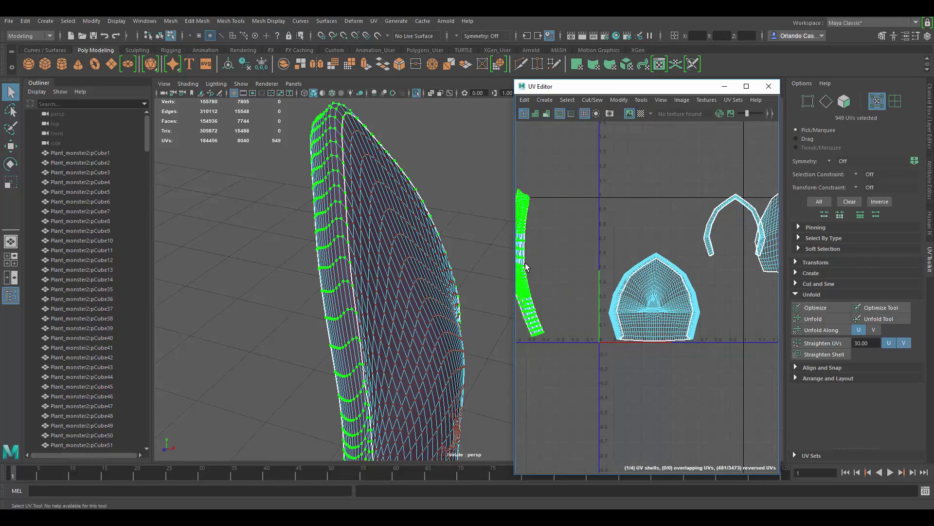
key(w)
drag(521, 266, 703, 264)
alt+middle_drag(755, 210, 701, 204)
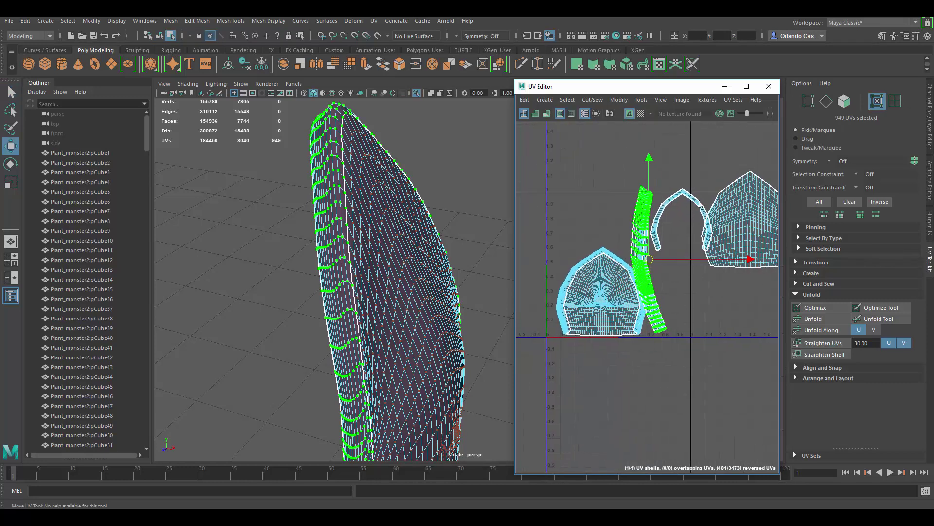
- Move the arch-shaped UV shell and the outer petal UV shell into the 0–1 tile, over the other shells
click(700, 204)
drag(681, 219, 624, 224)
click(731, 208)
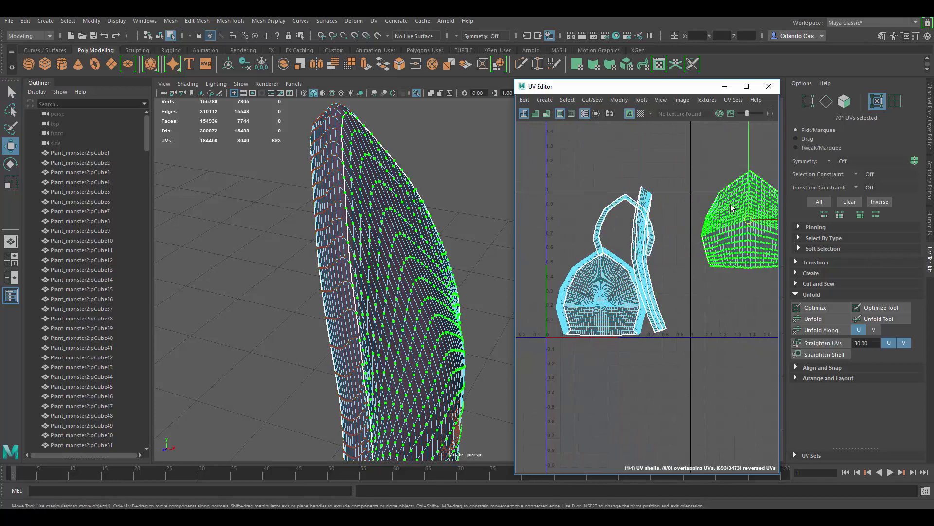
drag(749, 228, 624, 253)
alt+middle_drag(660, 208, 701, 207)
scroll(624, 196, up, 4)
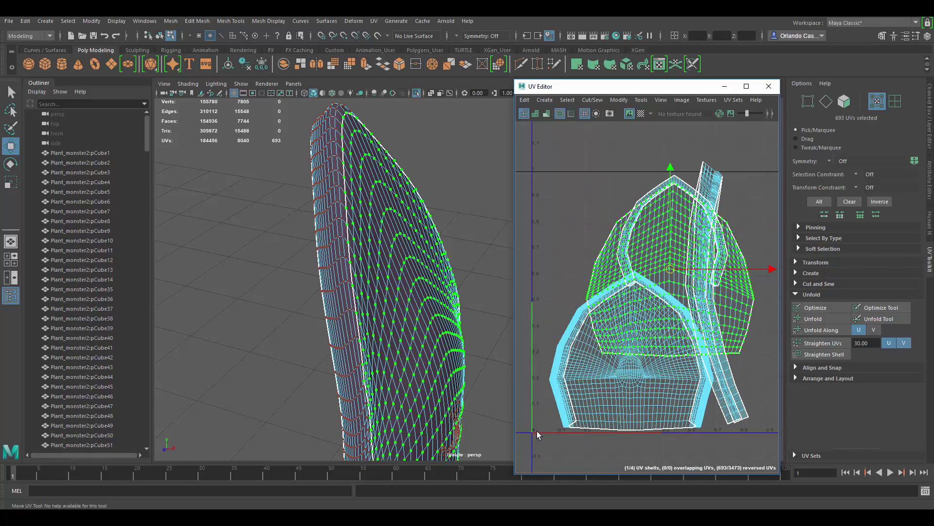
scroll(598, 206, down, 1)
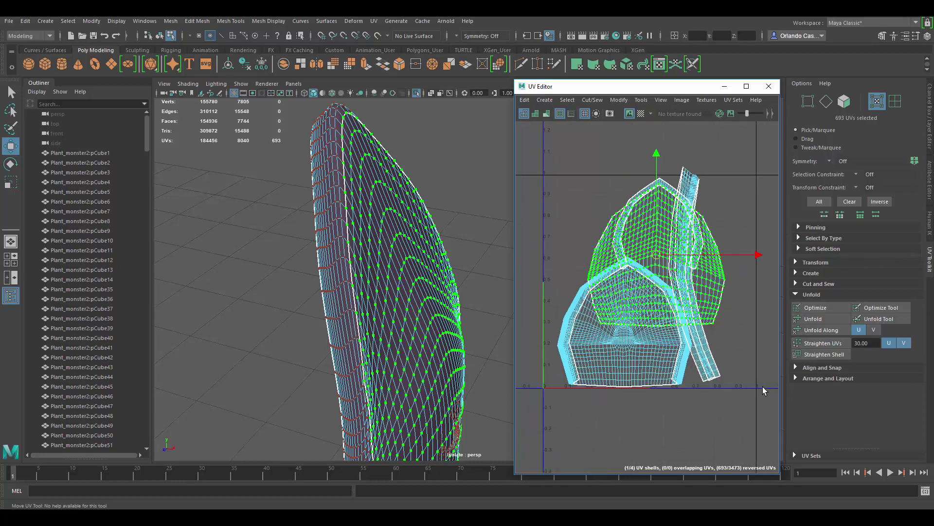
scroll(619, 180, down, 1)
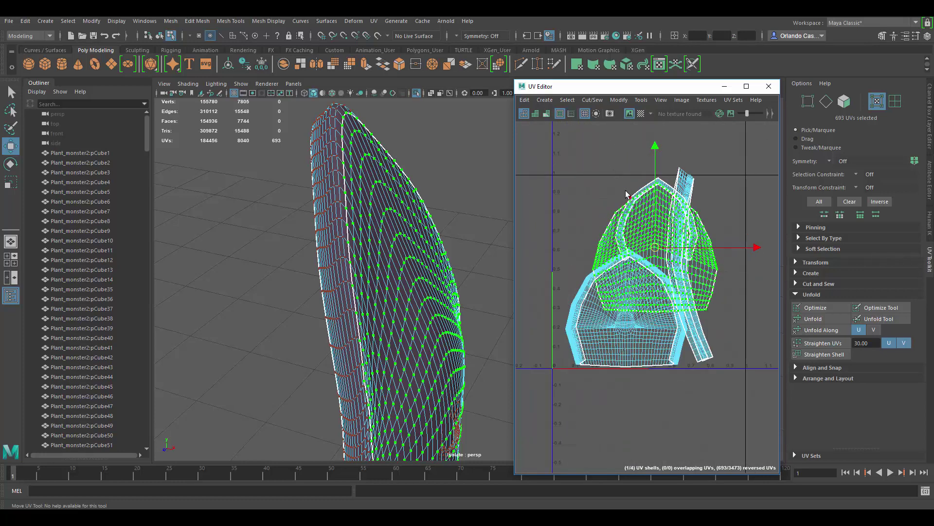
- Move the outer petal UV shell up to the 0–1 tile's upper-right corner, away from the inner petal shell
drag(656, 247, 727, 177)
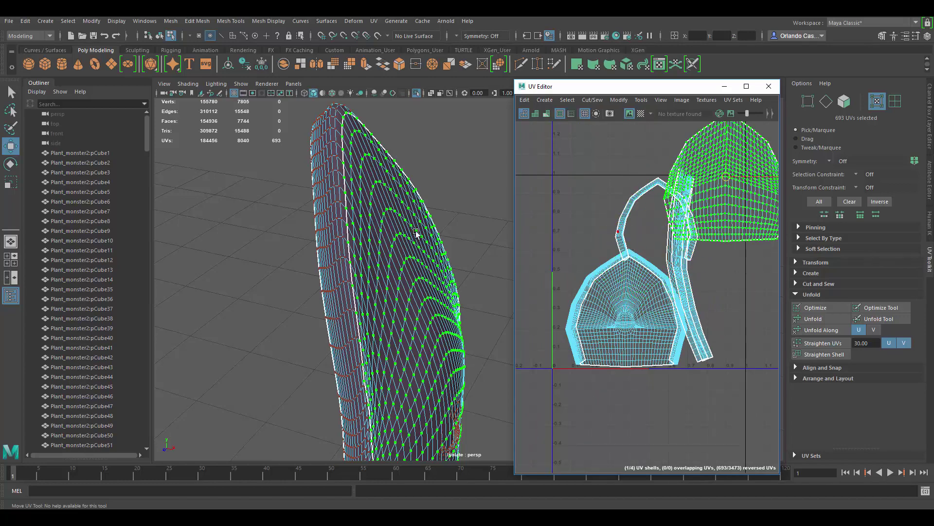
alt+middle_drag(379, 230, 389, 205)
mouse_move(389, 207)
alt+mouse_down()
mouse_move(344, 214)
mouse_move(365, 192)
mouse_move(372, 216)
alt+mouse_up()
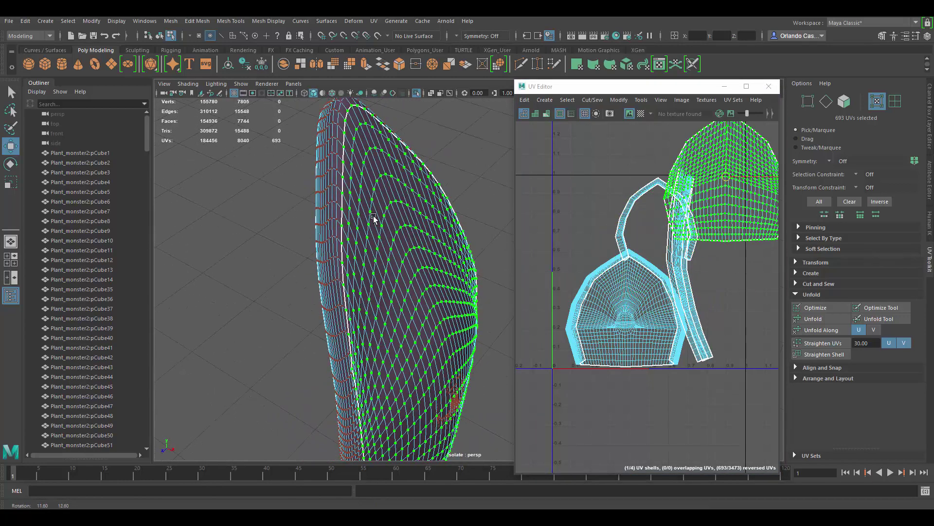
- Toggle the UV texture borders off and on to compare the petal's seams, then return the petal to object mode
click(559, 116)
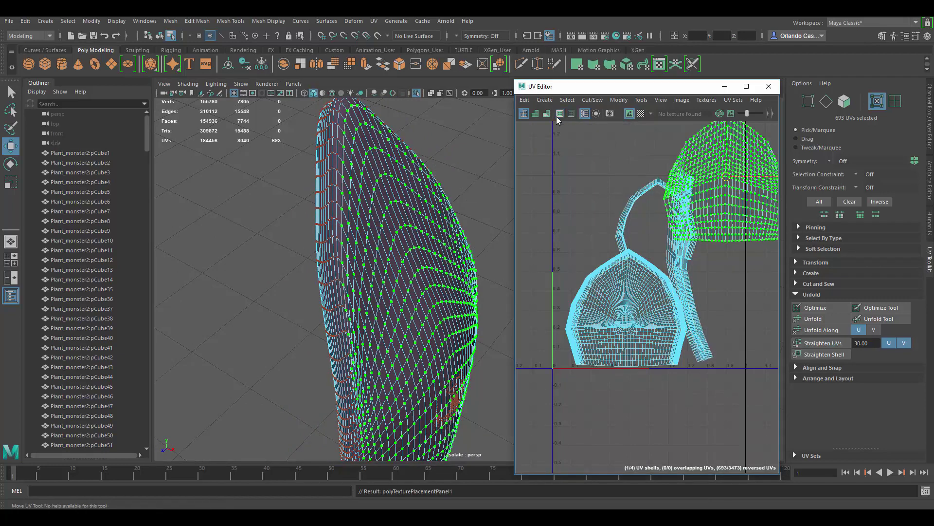
click(558, 118)
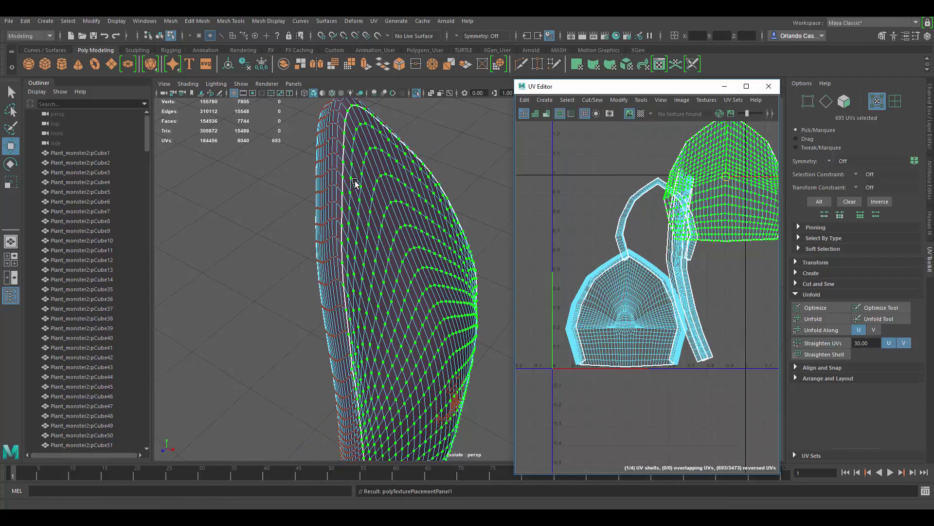
click(561, 117)
click(561, 117)
right_drag(365, 188, 427, 160)
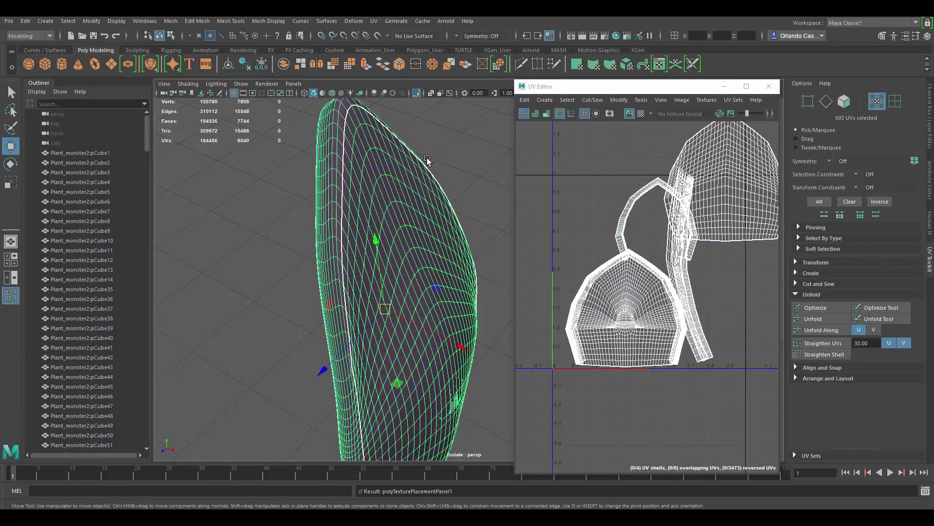
click(429, 160)
click(398, 196)
- Examine the highlighted border edges around the petal's tip, rim and broad face from several angles
alt+drag(397, 195, 423, 161)
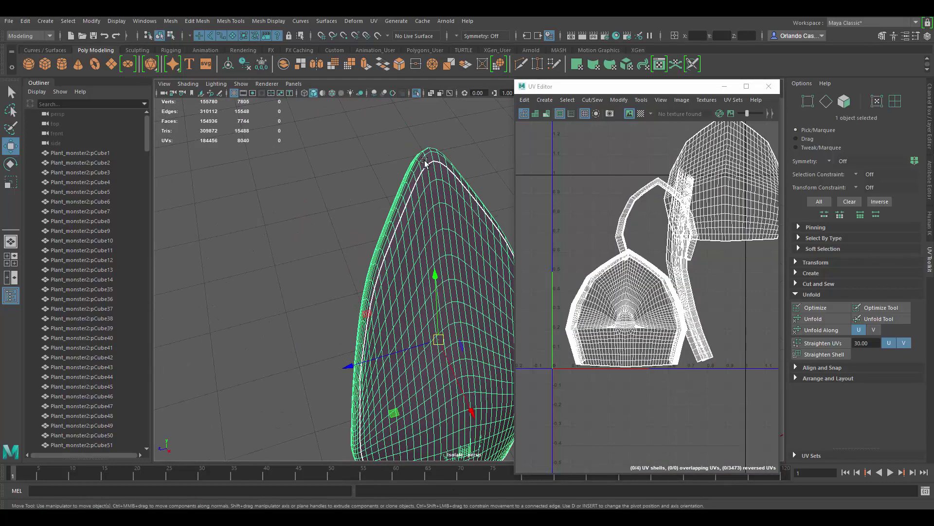
click(332, 93)
click(485, 178)
alt+drag(441, 246, 483, 250)
click(471, 229)
alt+drag(440, 202, 423, 190)
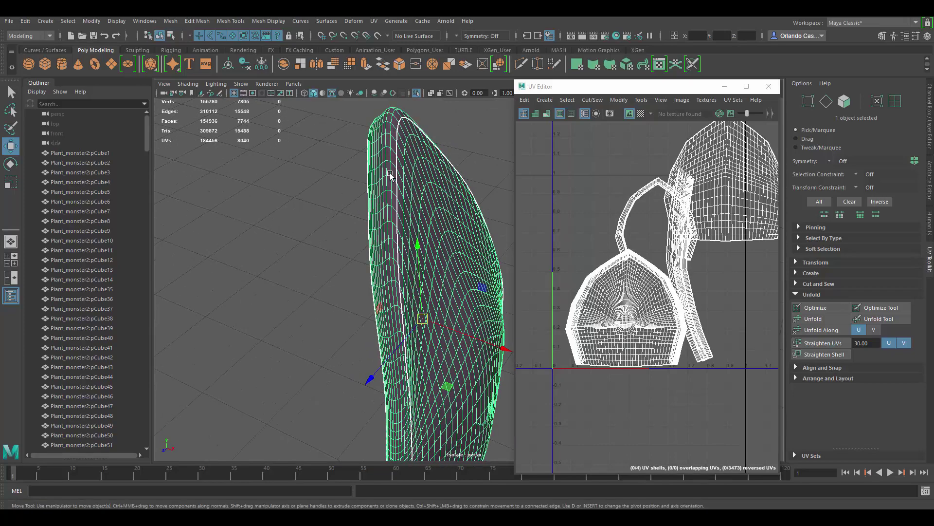
alt+drag(416, 253, 396, 174)
scroll(732, 222, down, 3)
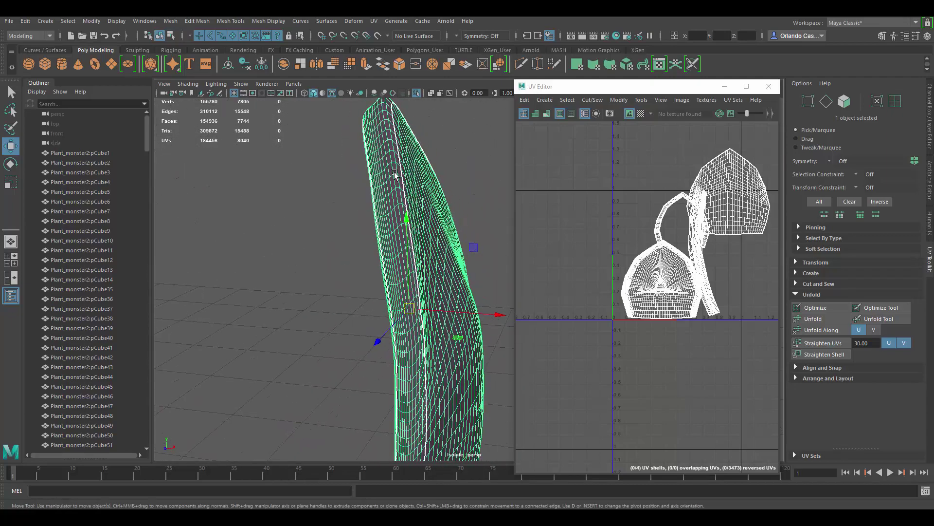
- Select the edge loop along the petal's side seam to see it in the UV layout, and return to object mode
right_drag(397, 175, 398, 147)
alt+drag(399, 151, 415, 236)
double_click(393, 179)
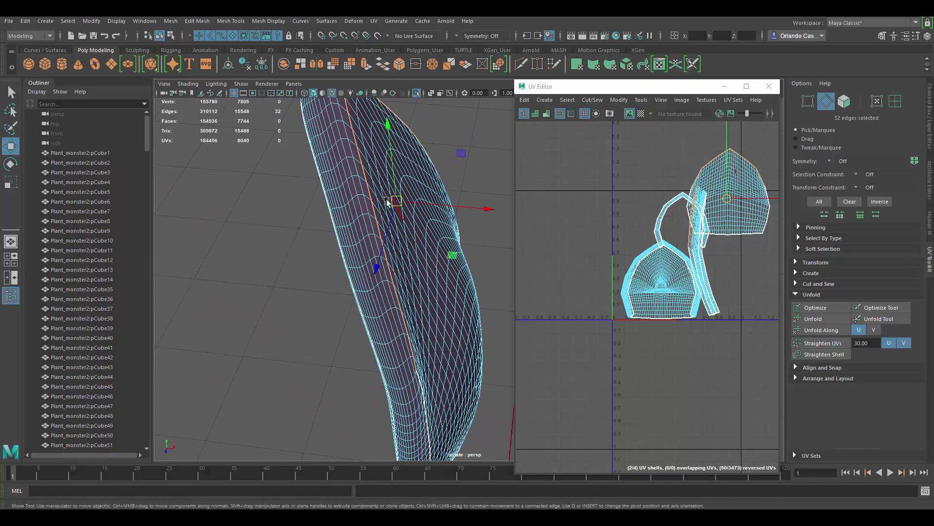
key(F8)
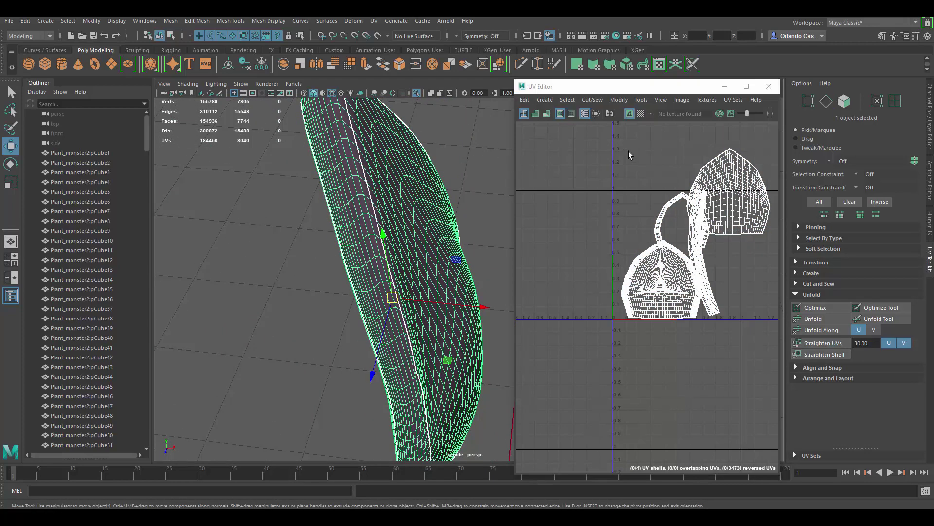
- Display the checker map on the petal and examine the pattern across its broad face
click(641, 114)
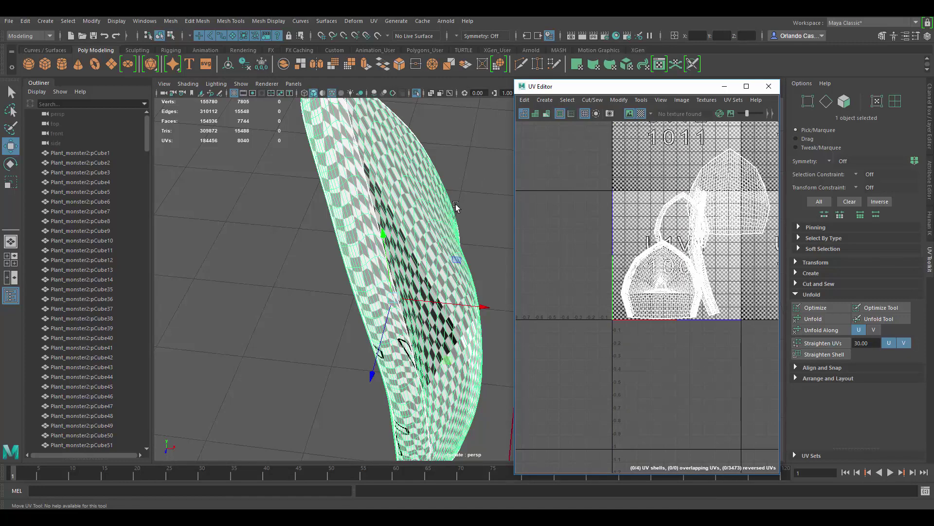
alt+drag(463, 225, 399, 213)
scroll(419, 204, up, 3)
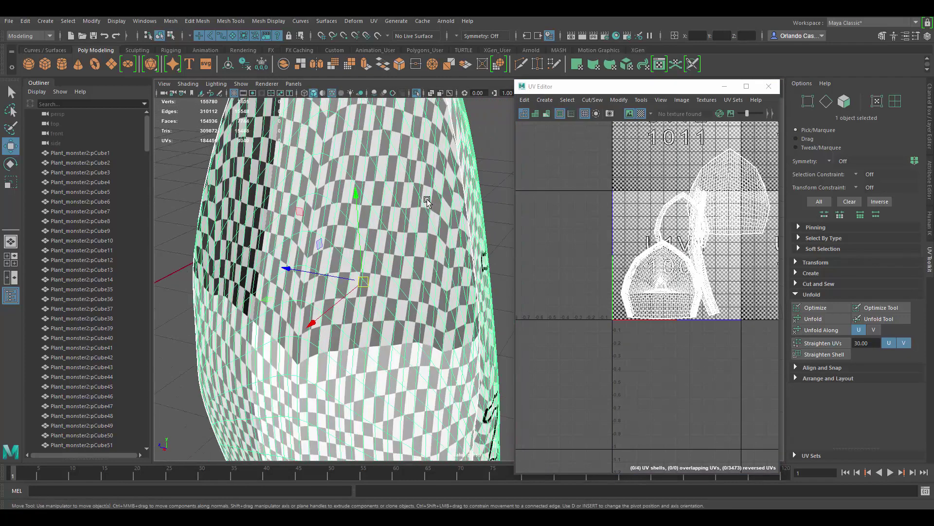
scroll(417, 202, up, 4)
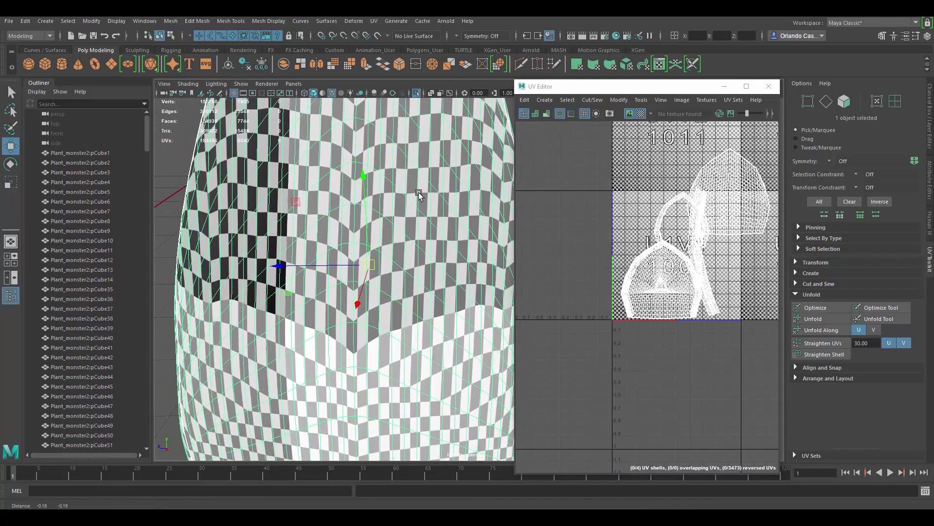
alt+middle_drag(419, 194, 433, 176)
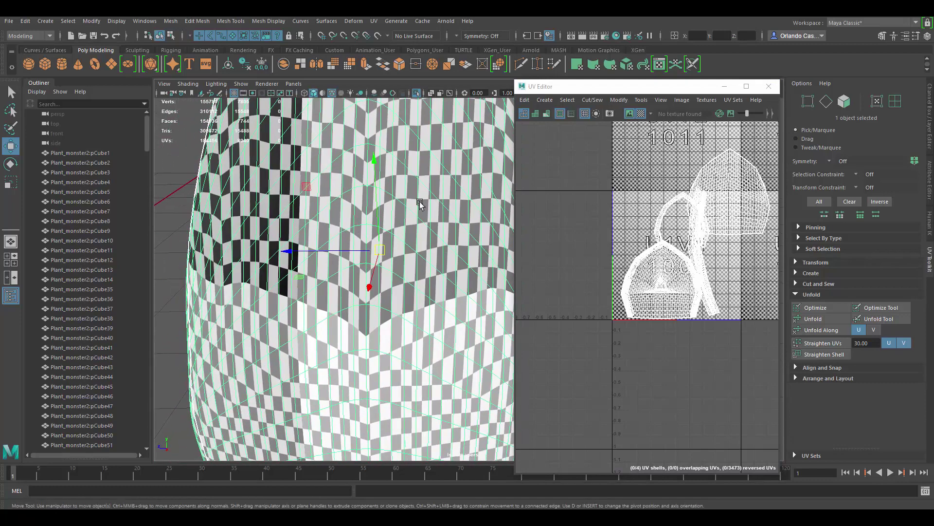
scroll(413, 225, down, 2)
alt+drag(463, 275, 467, 253)
alt+middle_drag(461, 294, 459, 213)
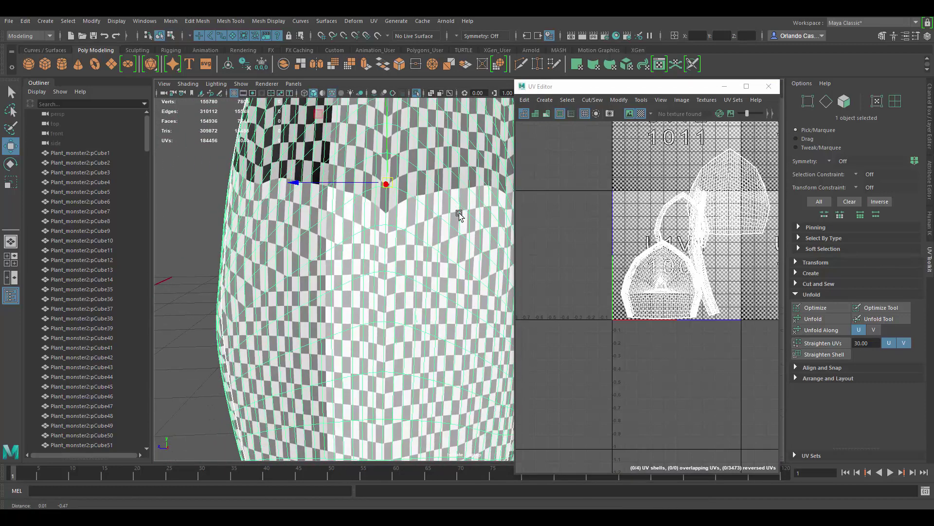
scroll(432, 259, up, 2)
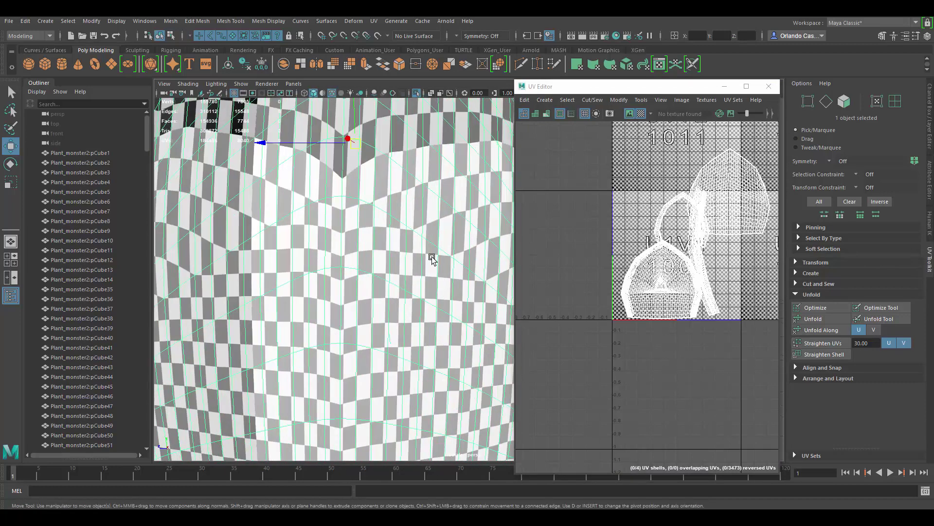
- Compare the checker squares in the UV layout with their proportions around the centre of the petal's broad face
scroll(666, 229, up, 5)
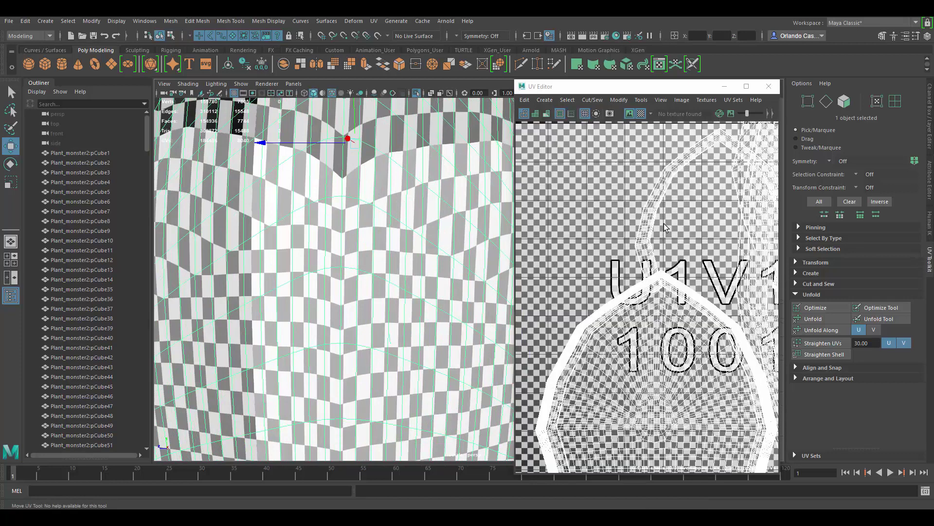
scroll(390, 221, down, 3)
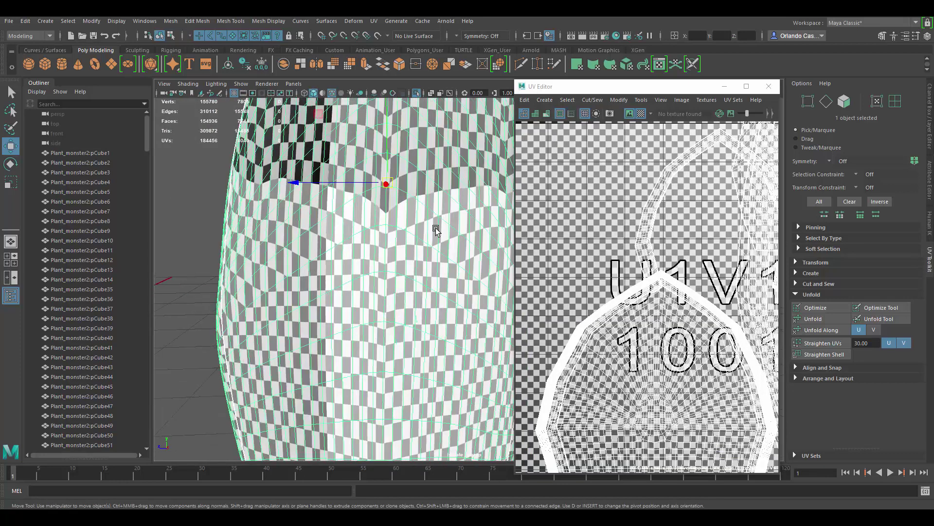
scroll(609, 237, up, 2)
scroll(610, 236, up, 5)
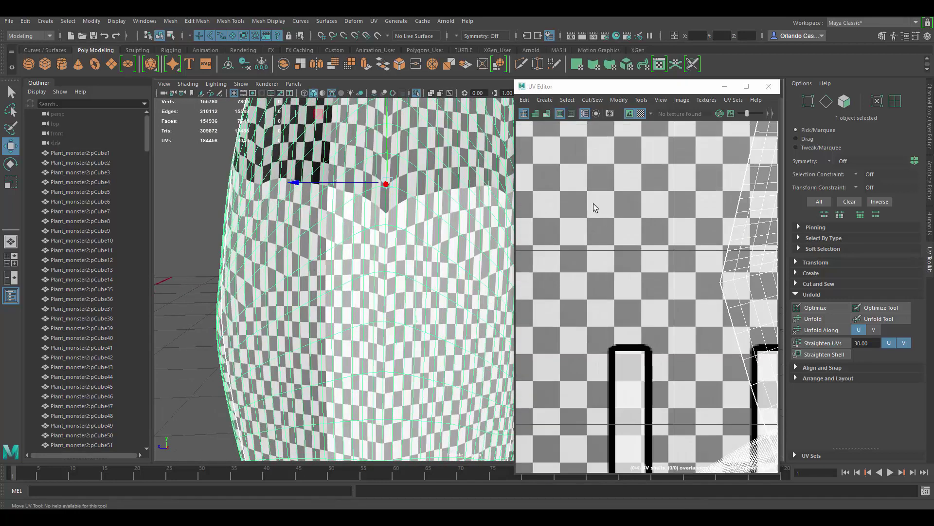
alt+middle_drag(618, 175, 670, 225)
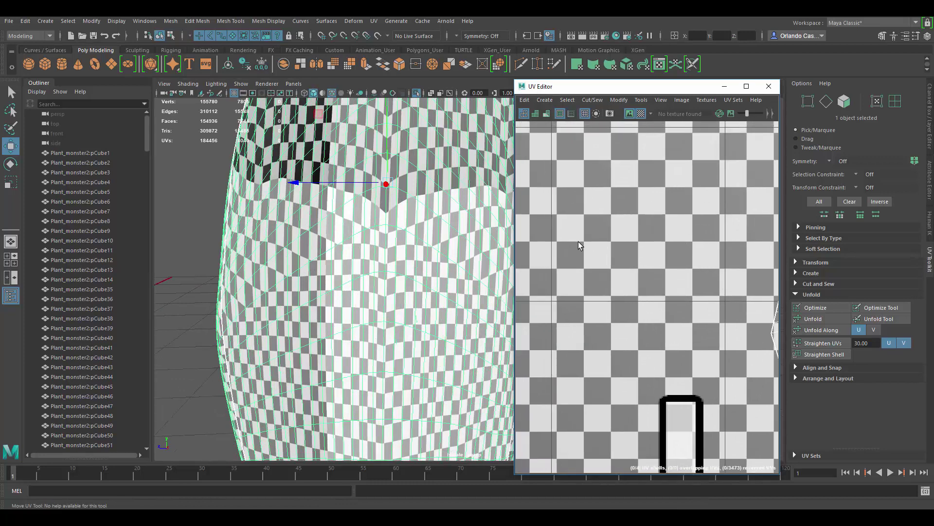
alt+right_drag(507, 277, 598, 276)
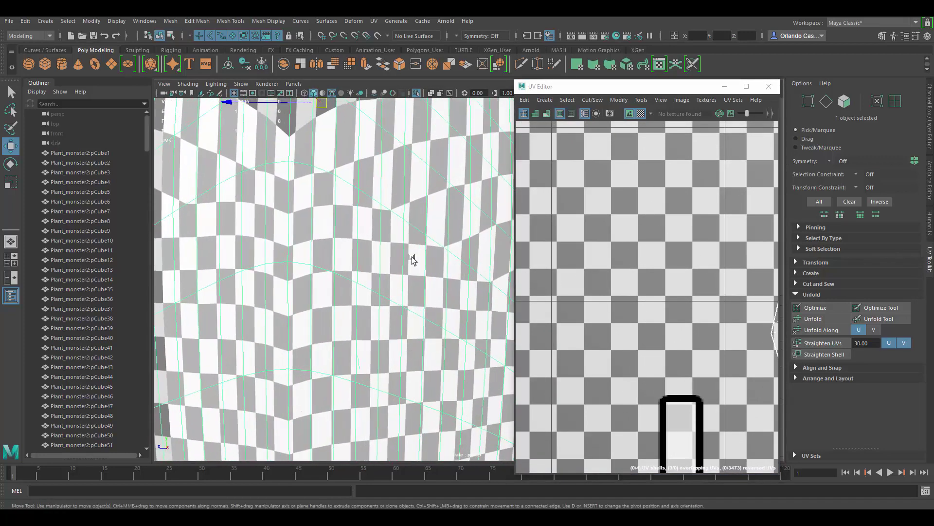
alt+middle_drag(411, 258, 438, 264)
alt+drag(438, 265, 434, 262)
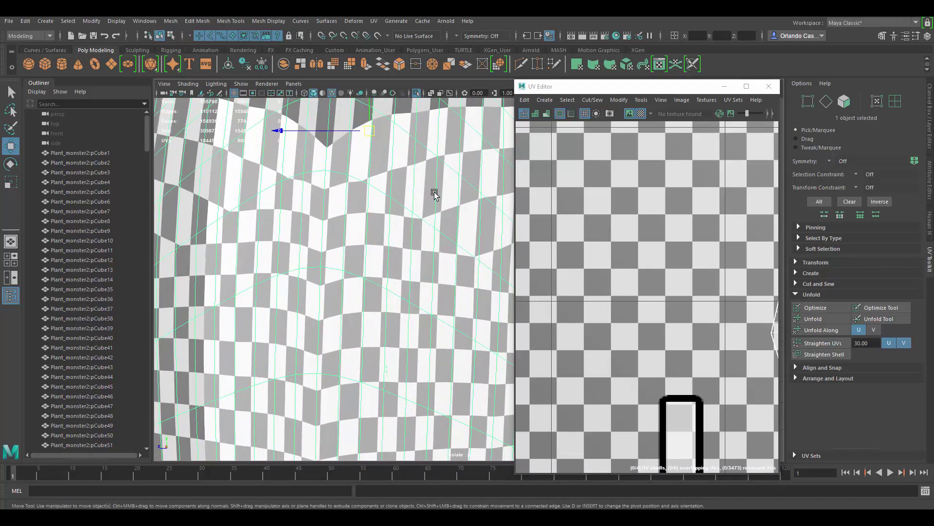
scroll(437, 195, down, 2)
scroll(437, 185, up, 1)
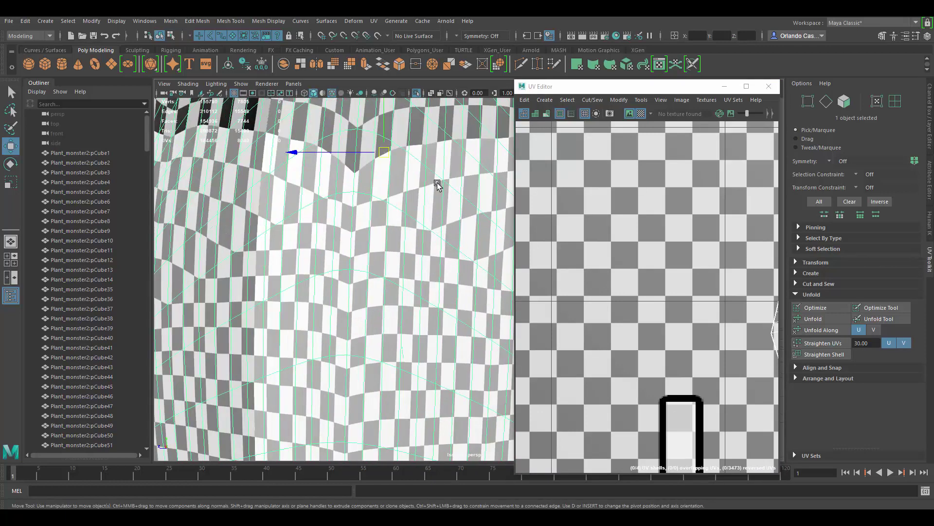
alt+middle_drag(439, 197, 444, 222)
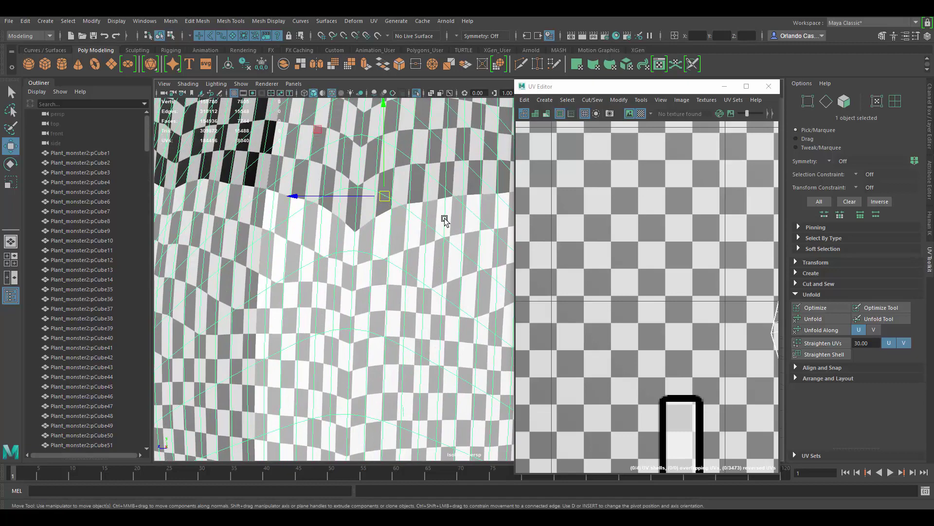
scroll(444, 221, down, 3)
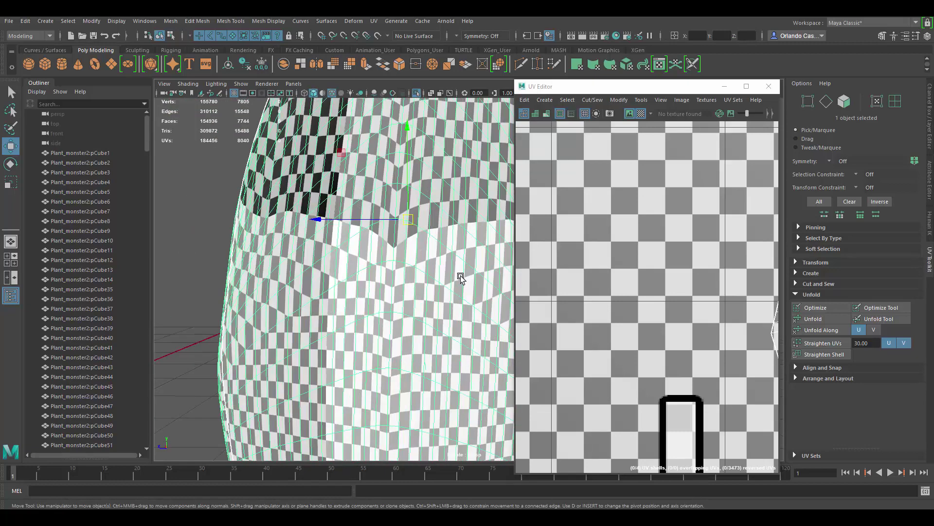
- Examine the checker pattern on the narrow strip along the petal's side edge for stretching
scroll(461, 279, down, 5)
alt+drag(459, 282, 641, 324)
scroll(501, 253, up, 5)
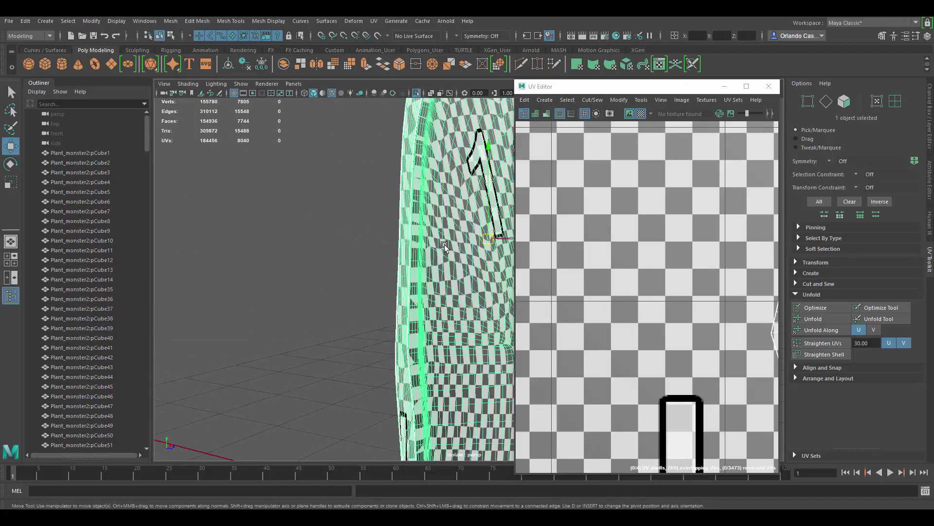
alt+middle_drag(504, 250, 460, 252)
scroll(460, 252, up, 8)
mouse_move(451, 254)
alt+mouse_down()
mouse_move(478, 239)
mouse_move(468, 243)
mouse_move(438, 224)
mouse_move(409, 262)
mouse_move(446, 263)
mouse_move(451, 273)
alt+mouse_up()
scroll(410, 261, down, 4)
scroll(450, 262, up, 5)
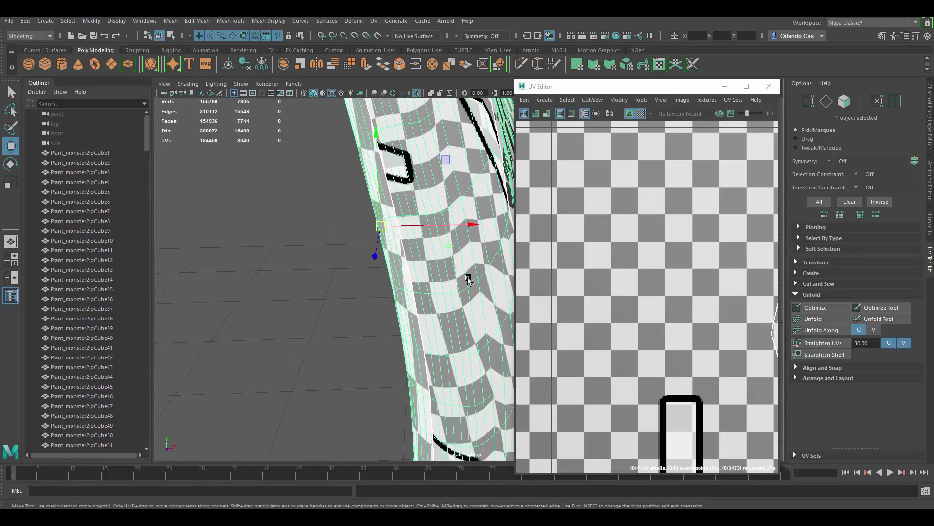
scroll(467, 273, up, 1)
scroll(468, 299, up, 1)
alt+drag(497, 217, 469, 232)
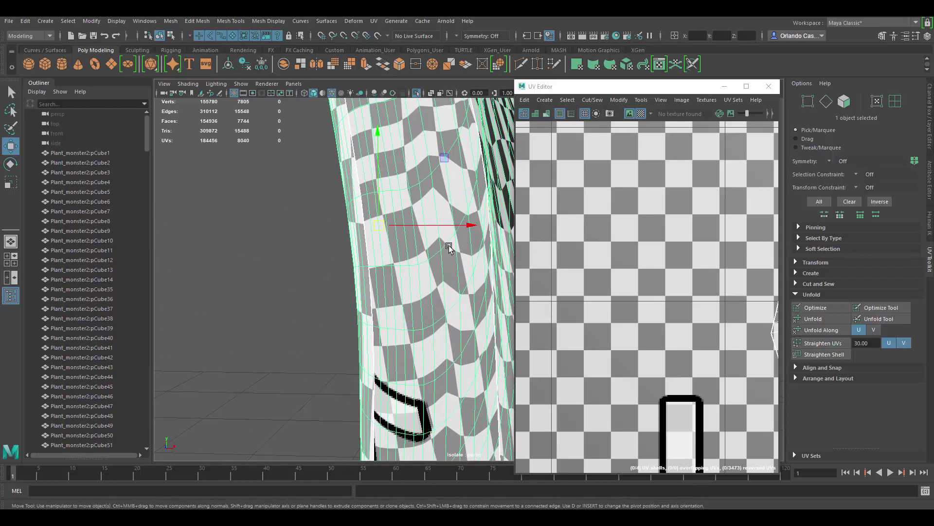
scroll(443, 241, up, 1)
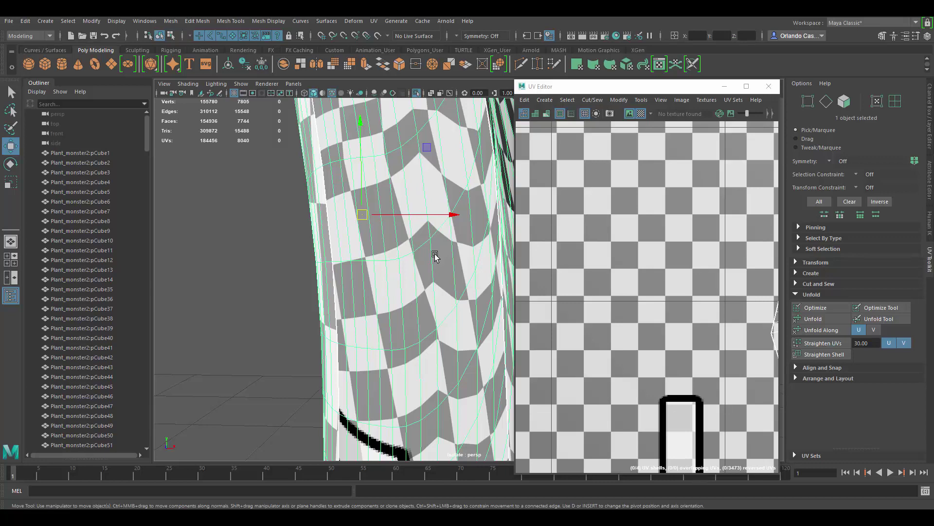
- Examine the checker scale and distortion across the whole petal alongside its complete UV layout
alt+right_drag(438, 252, 375, 197)
alt+drag(429, 190, 384, 205)
alt+middle_drag(413, 197, 409, 213)
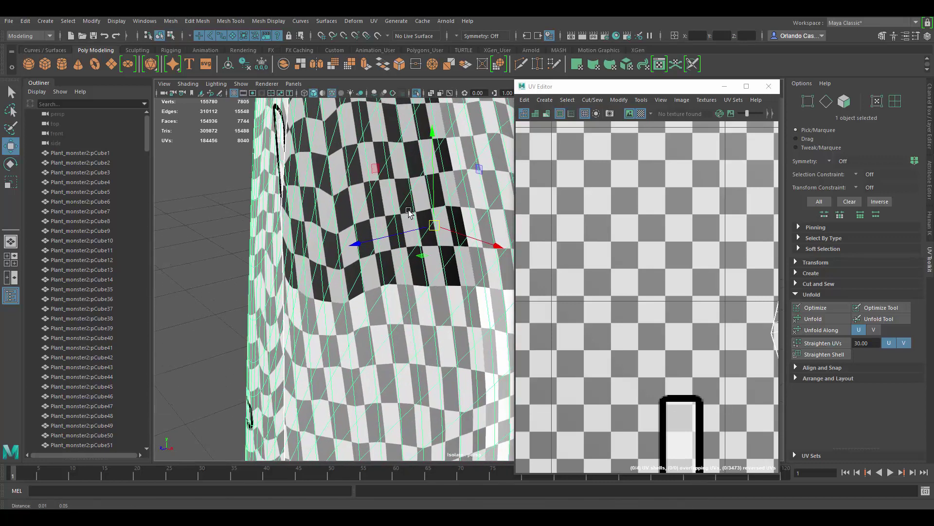
alt+drag(409, 213, 413, 220)
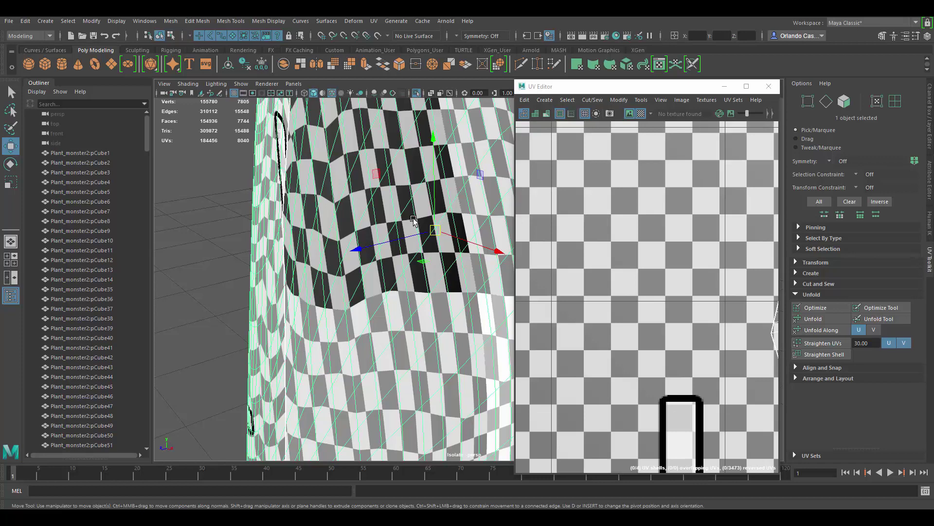
scroll(412, 170, down, 5)
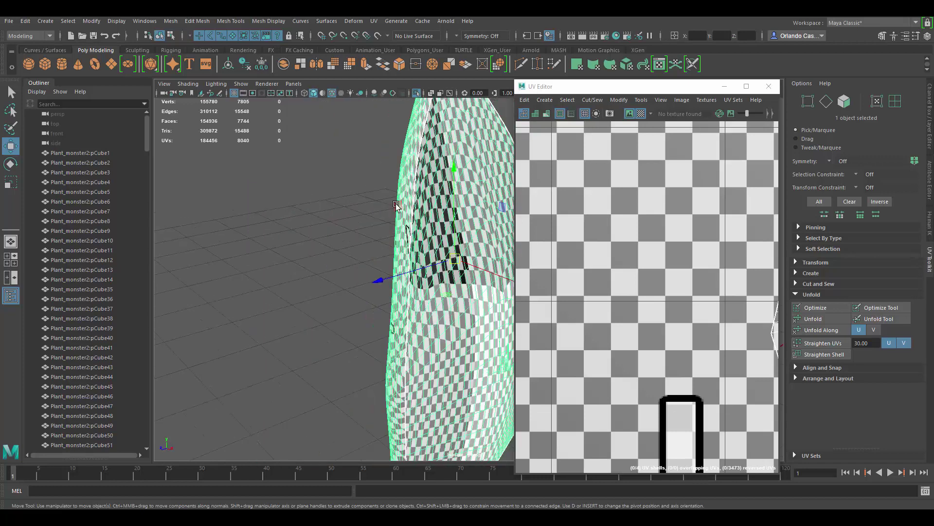
alt+drag(412, 170, 426, 191)
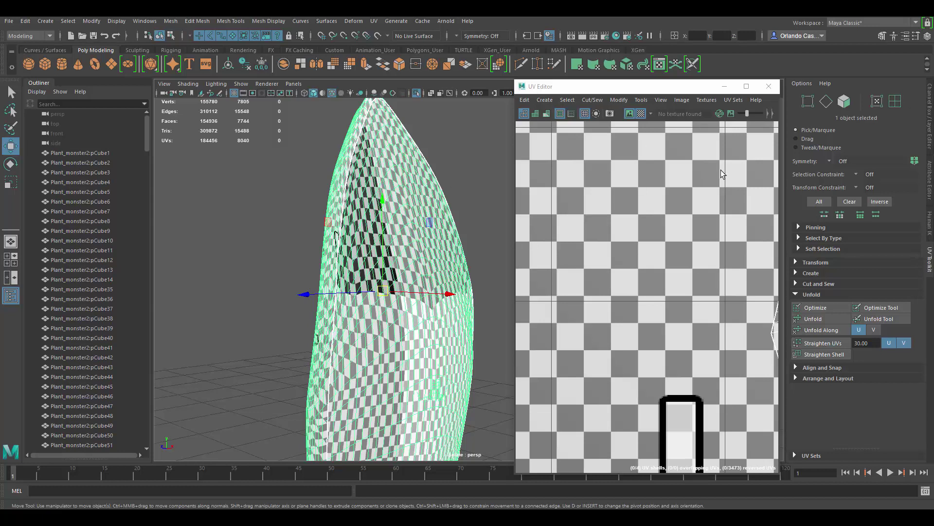
scroll(718, 199, down, 5)
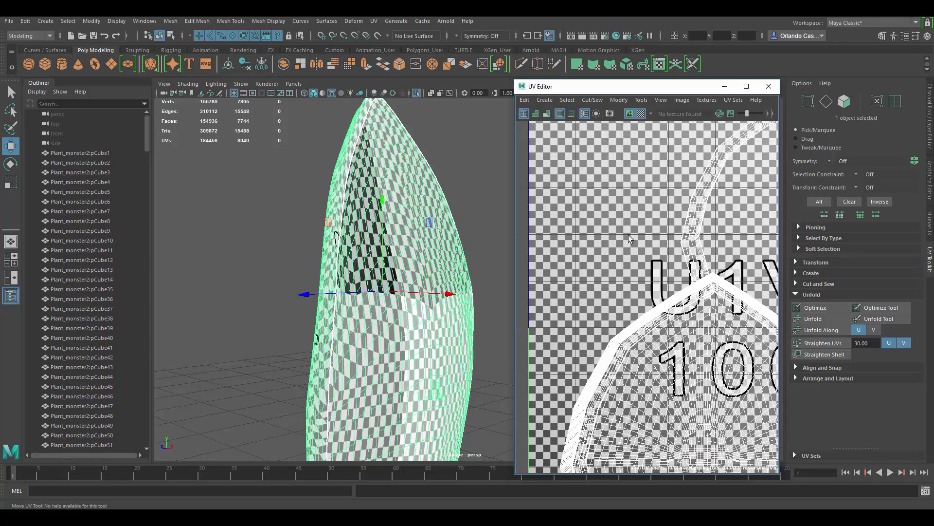
scroll(681, 239, down, 3)
scroll(633, 205, down, 2)
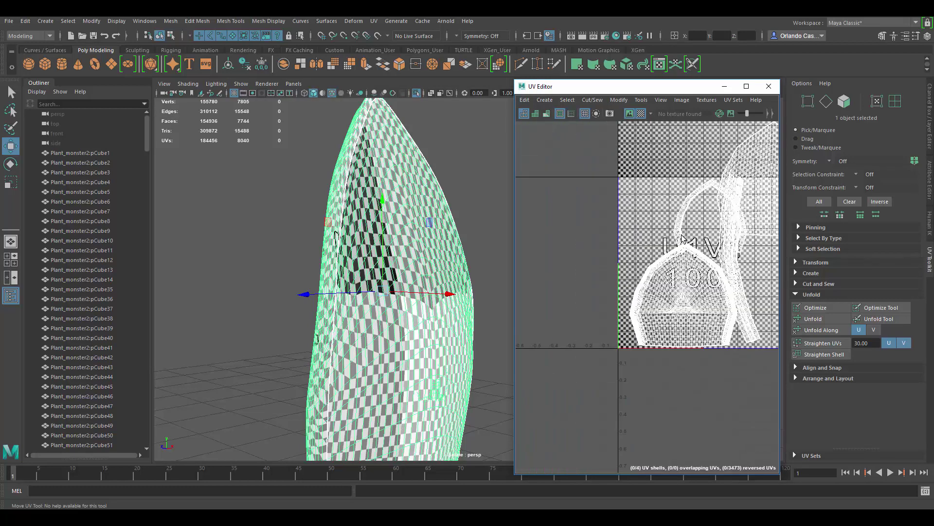
alt+drag(445, 225, 422, 222)
alt+middle_drag(422, 222, 423, 221)
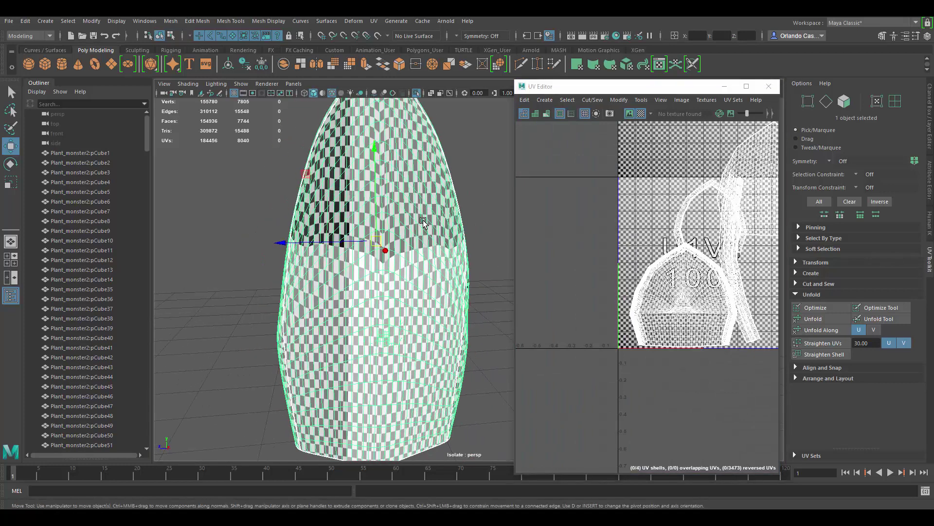
scroll(636, 257, down, 2)
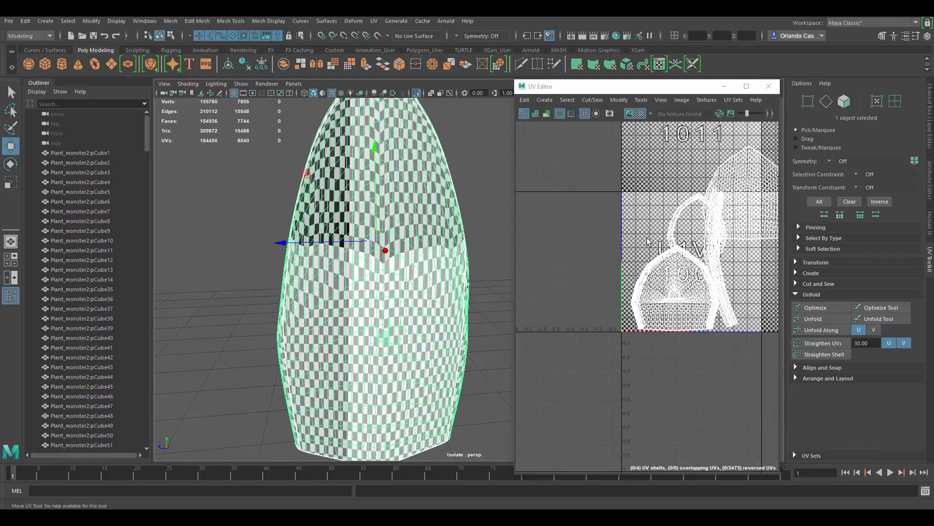
- Select all UVs of the dome-shaped shell near the 0–1 tile's lower corner and move it slightly toward negative U
scroll(631, 247, up, 3)
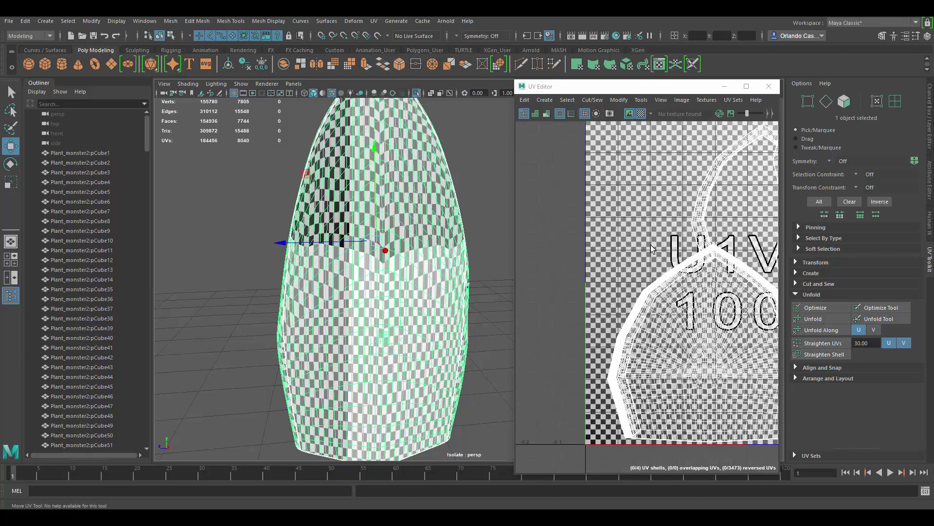
right_click(642, 251)
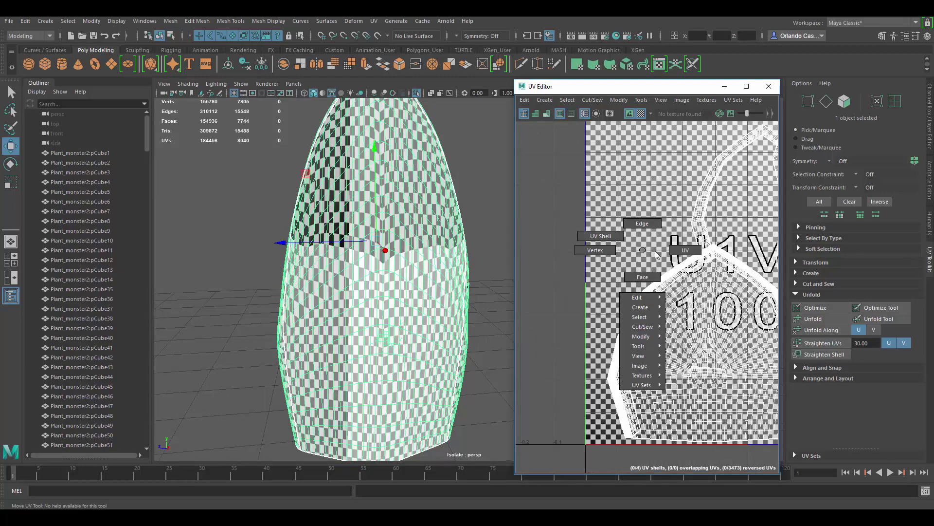
right_drag(656, 254, 685, 250)
double_click(671, 306)
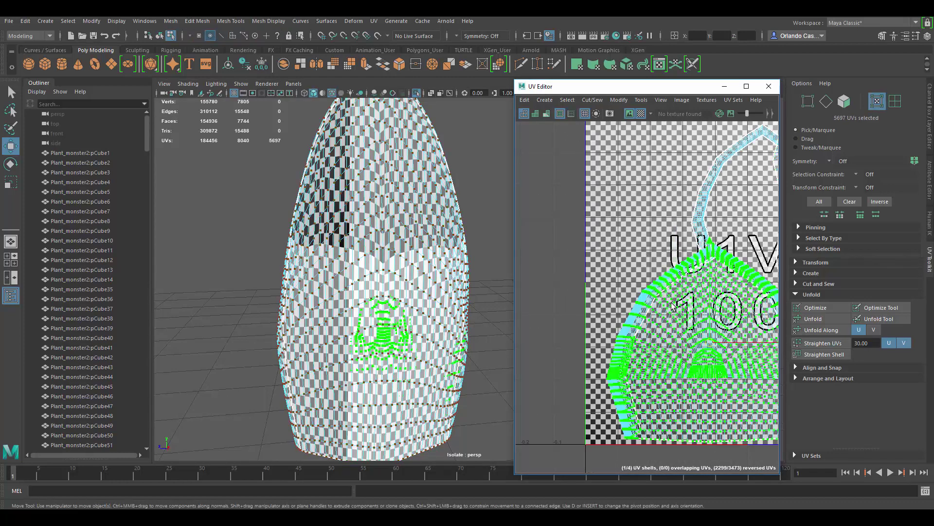
scroll(670, 302, down, 3)
alt+drag(363, 258, 524, 270)
alt+middle_drag(525, 270, 428, 266)
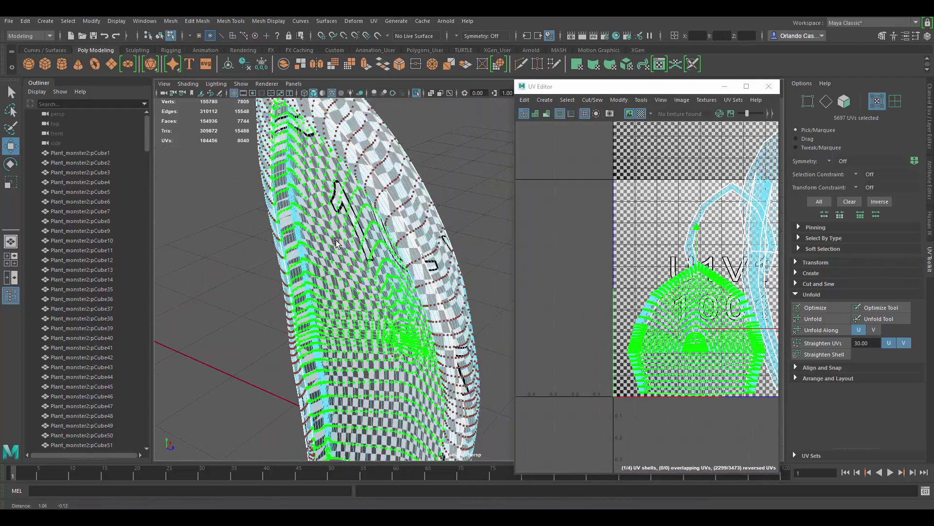
alt+drag(428, 266, 521, 270)
drag(696, 326, 672, 324)
alt+drag(422, 247, 453, 246)
alt+middle_drag(452, 245, 334, 206)
alt+drag(334, 207, 312, 209)
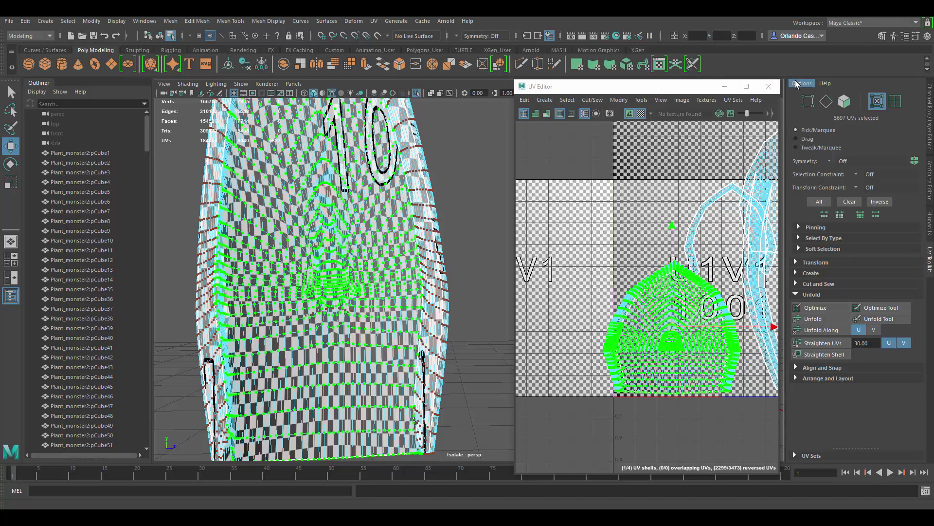
- Review the Unfold UVs method, solver and room-space options, and close them without applying
click(815, 330)
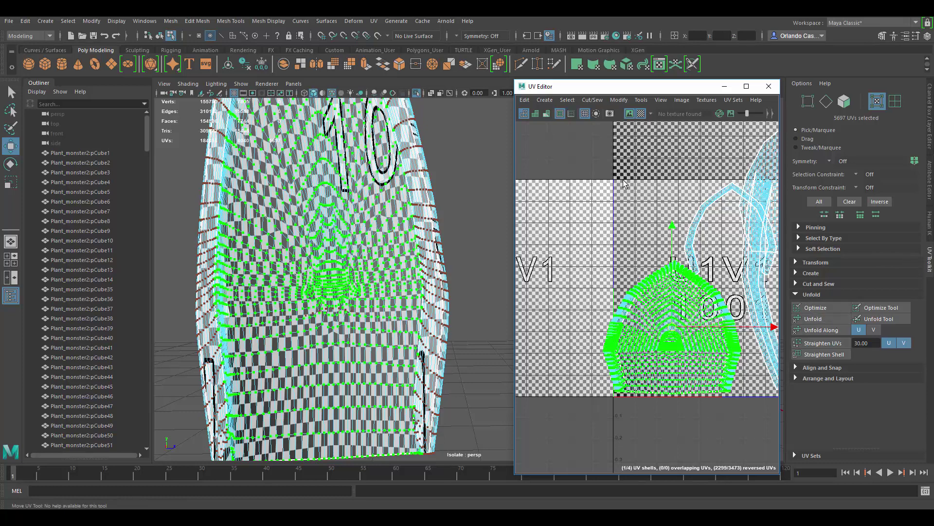
click(618, 99)
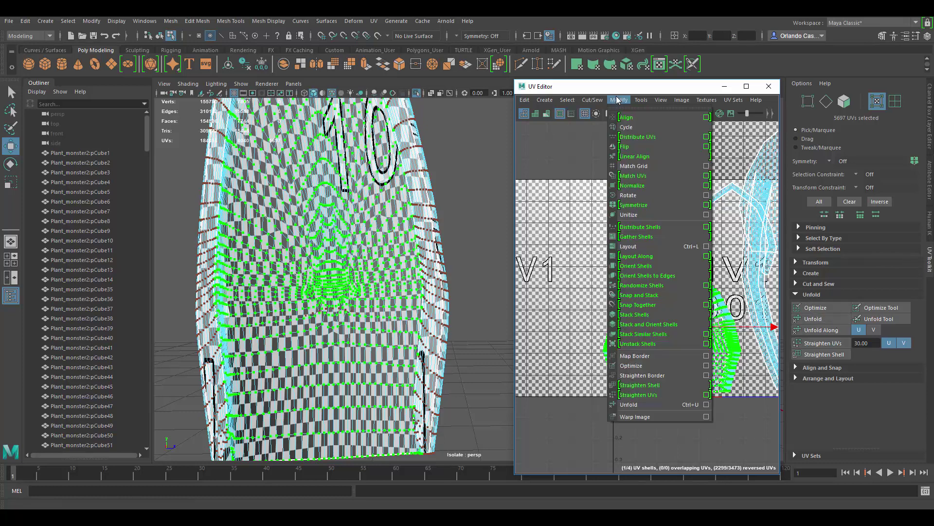
click(707, 404)
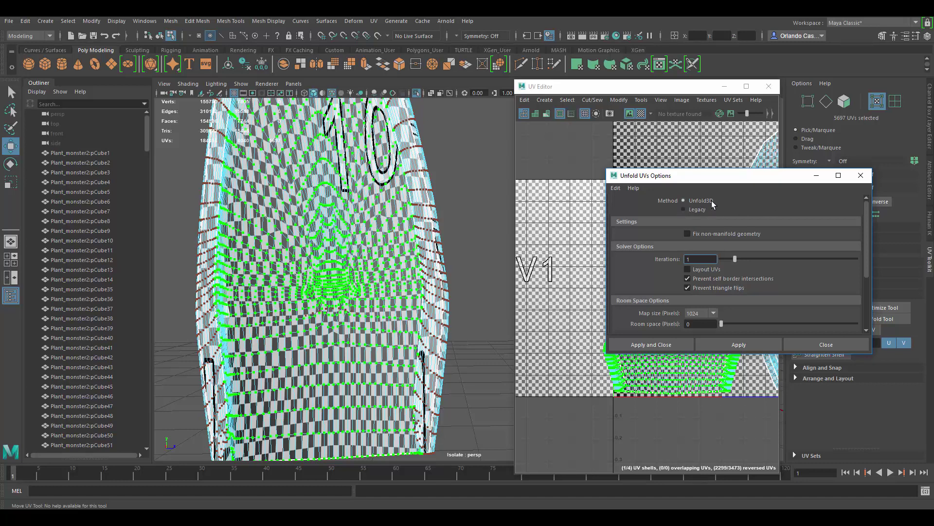
scroll(657, 267, down, 3)
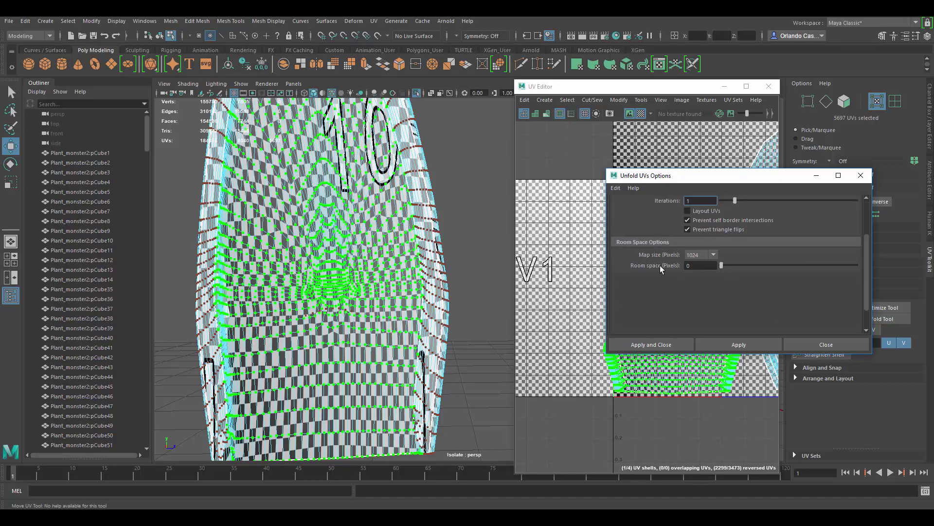
scroll(760, 267, up, 3)
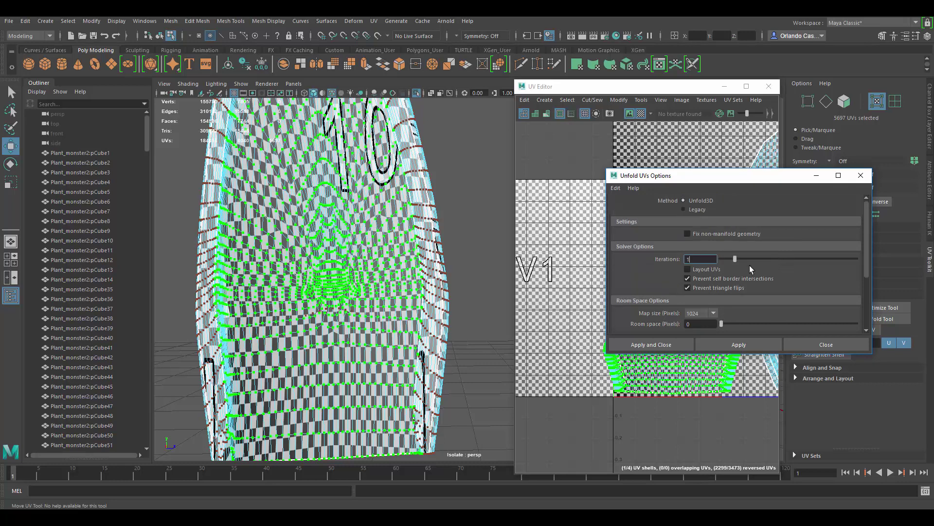
click(816, 344)
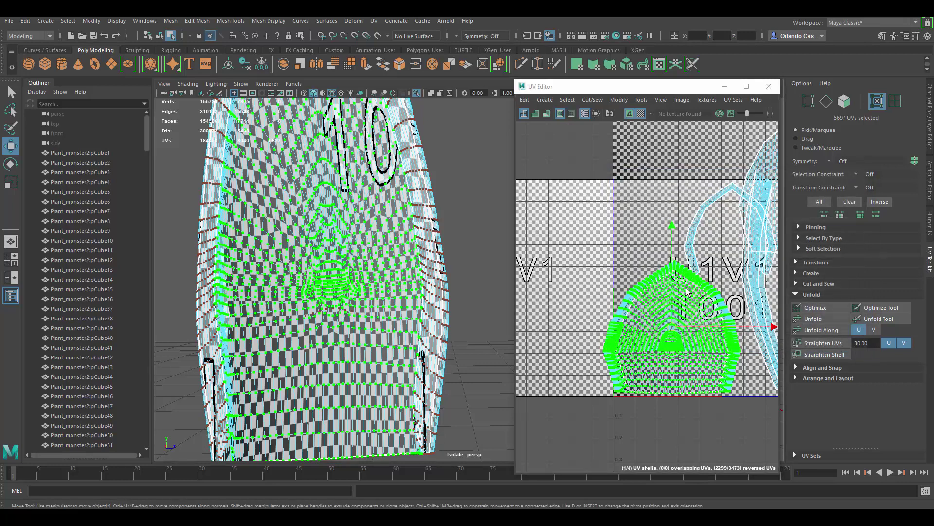
- Unfold the selected dome-shaped shell and rotate it upright in the UV layout
click(809, 320)
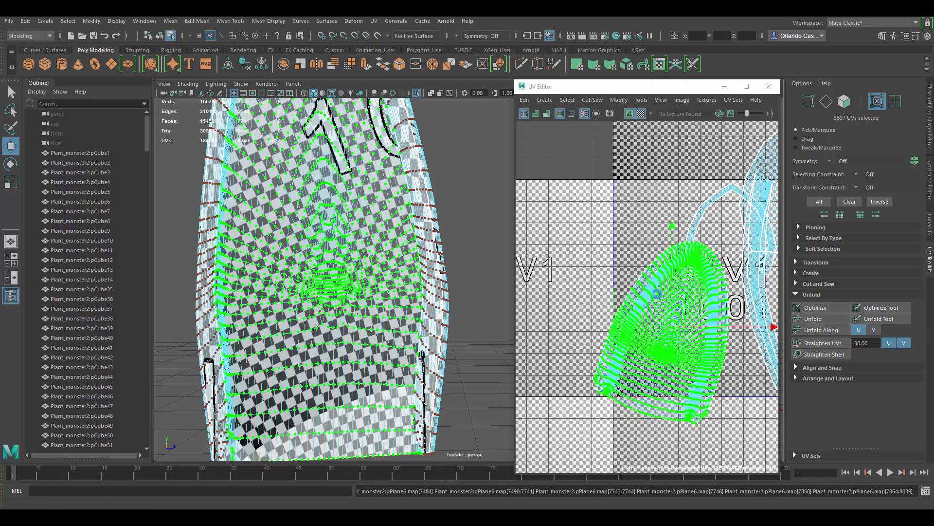
alt+middle_drag(724, 225, 700, 201)
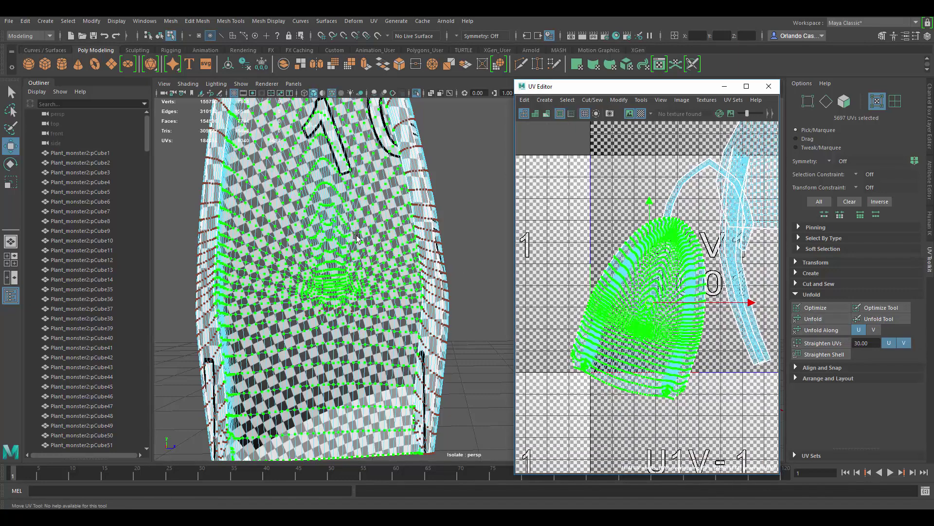
alt+middle_drag(360, 233, 402, 252)
scroll(401, 252, up, 5)
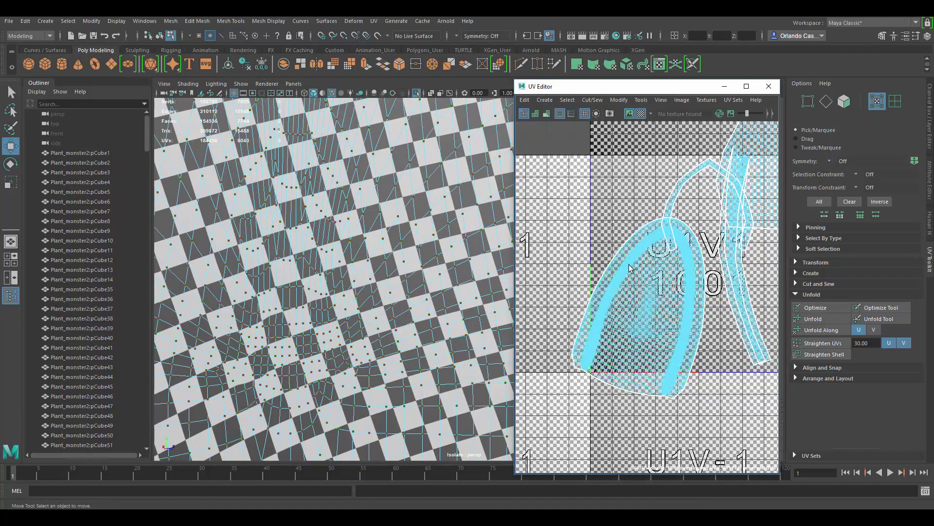
key(e)
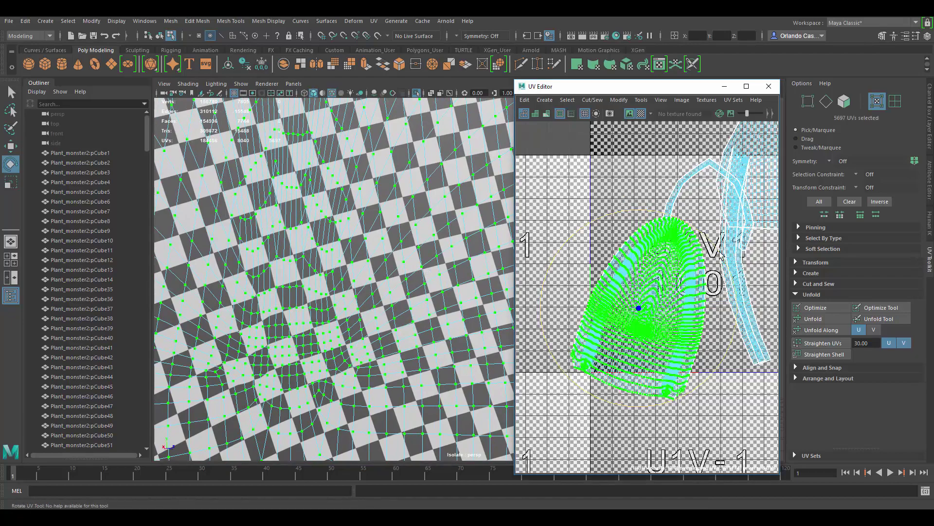
drag(721, 255, 697, 239)
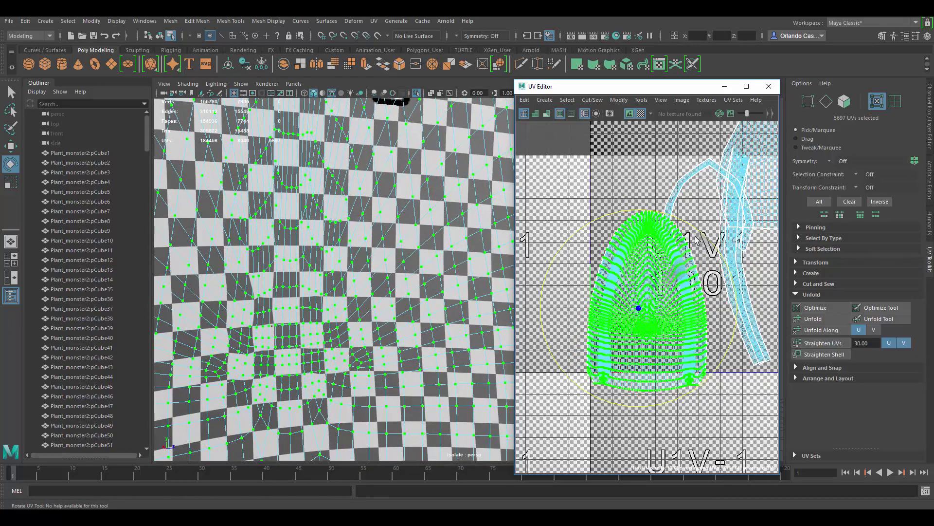
- Compare the checker squares along the unfolded shell's border with those on the petal's matching face
scroll(627, 236, up, 10)
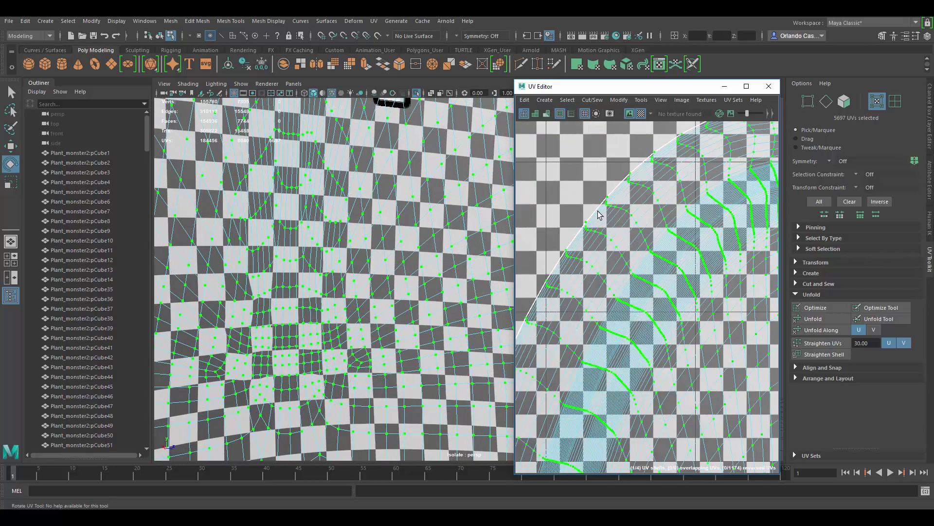
scroll(619, 253, up, 5)
scroll(591, 256, down, 4)
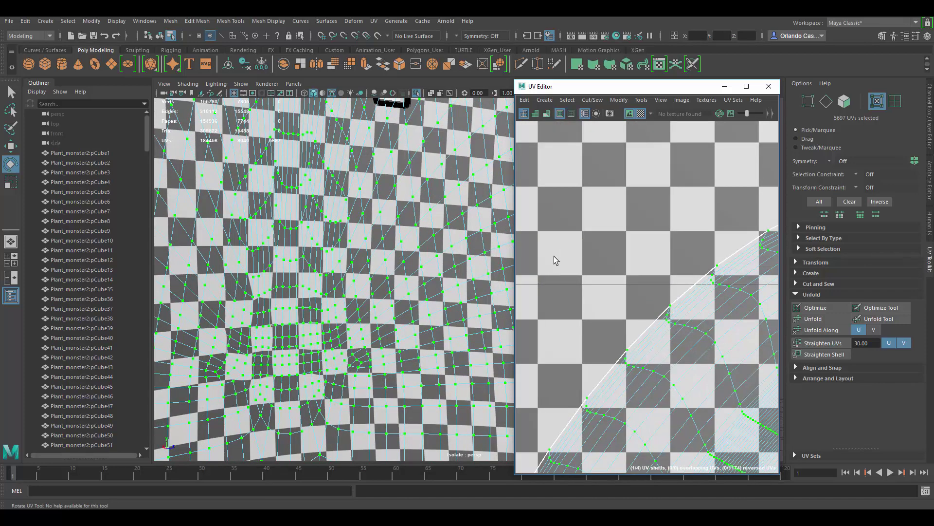
scroll(585, 253, up, 2)
scroll(584, 253, down, 2)
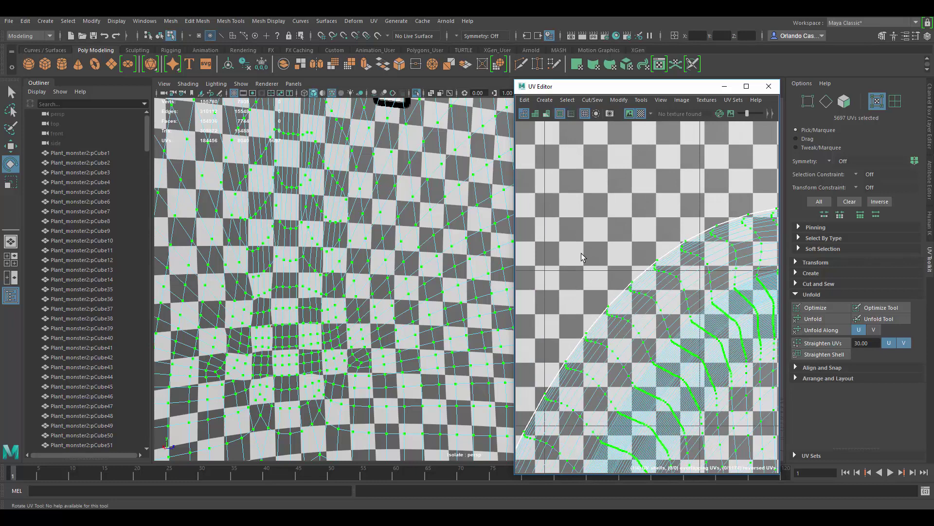
alt+middle_drag(460, 254, 457, 265)
scroll(458, 266, up, 2)
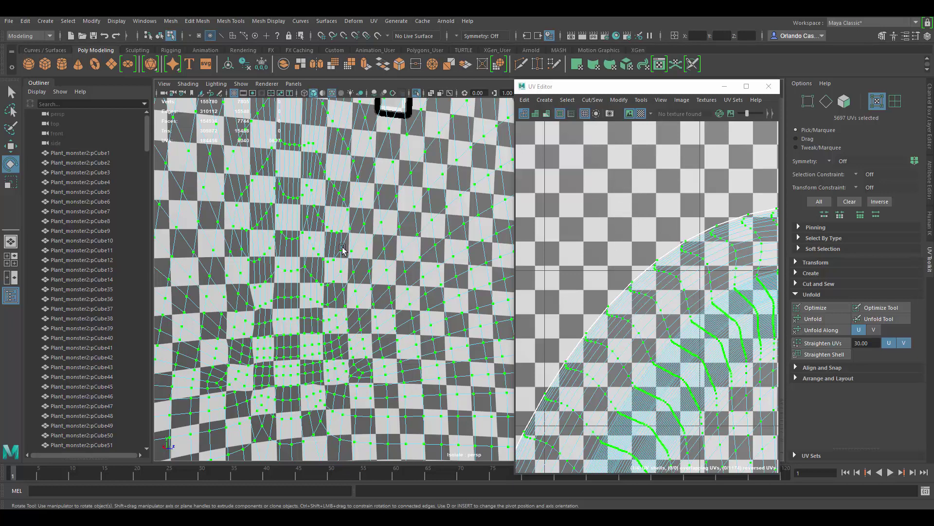
alt+middle_drag(372, 268, 492, 282)
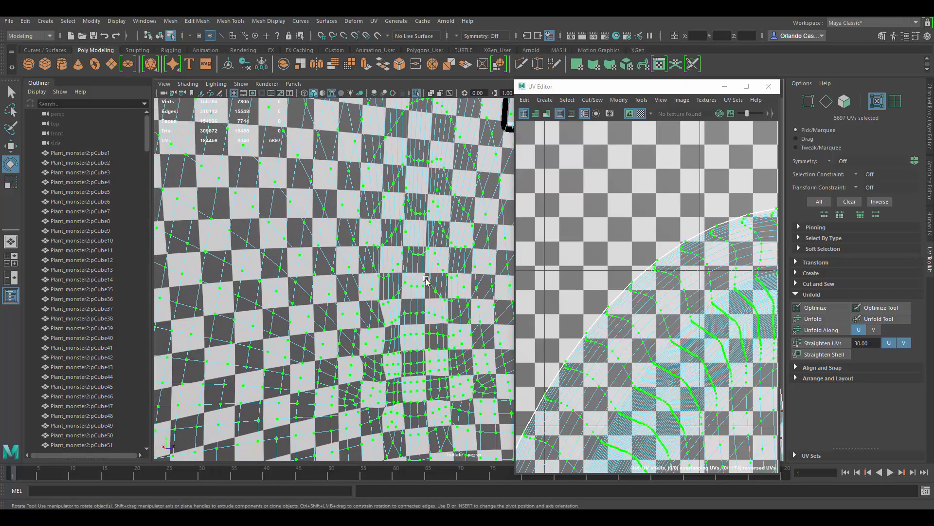
alt+middle_drag(426, 279, 439, 287)
- Examine the checker pattern on the unfolded face from the petal's middle up to its tip
alt+right_drag(449, 306, 292, 252)
alt+middle_drag(486, 269, 371, 240)
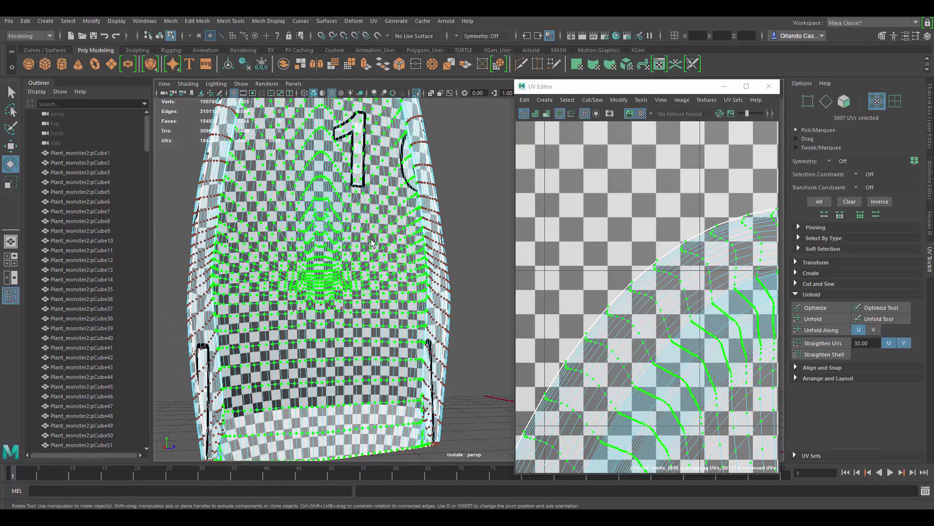
alt+drag(372, 240, 375, 241)
alt+middle_drag(347, 234, 387, 379)
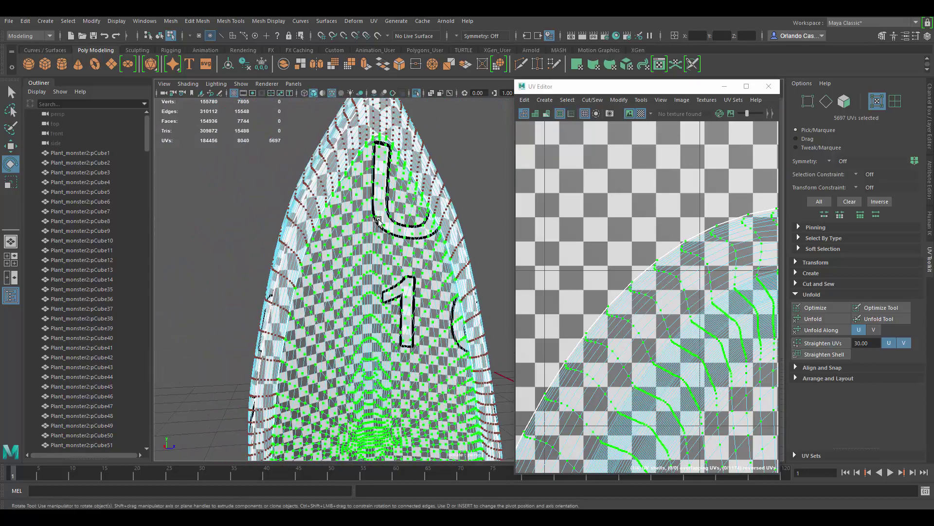
alt+drag(387, 311, 382, 277)
alt+middle_drag(428, 214, 360, 326)
alt+right_drag(380, 287, 487, 295)
alt+drag(428, 280, 419, 263)
alt+right_drag(419, 272, 505, 289)
alt+drag(387, 289, 452, 291)
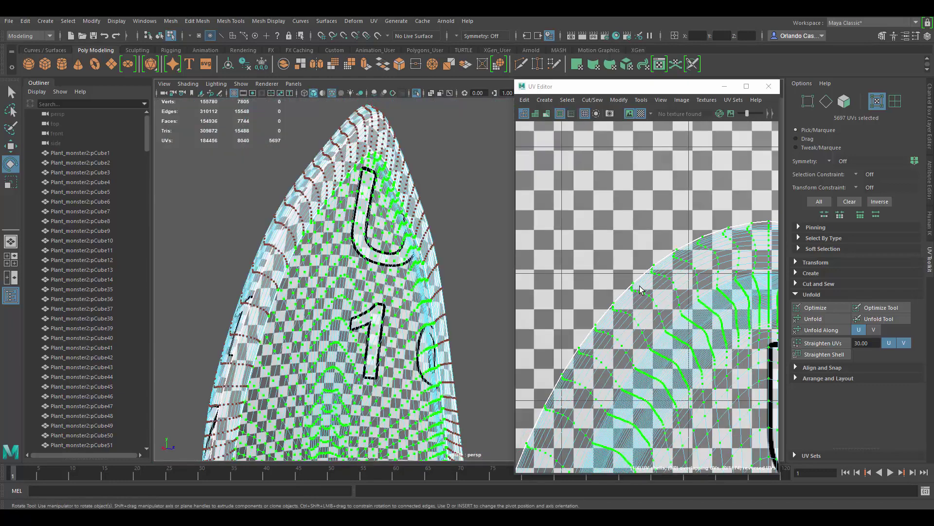
- Select all UVs of the petal's opposite broad-face shell, which extends past the 0–1 tile, and unfold it
scroll(666, 325, down, 10)
alt+middle_drag(666, 325, 646, 284)
key(w)
scroll(646, 287, up, 3)
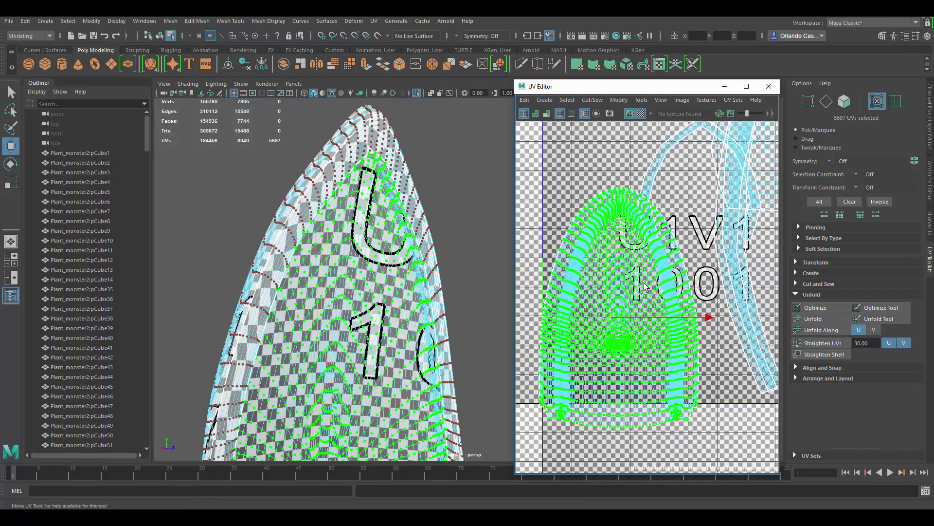
alt+drag(406, 292, 574, 304)
alt+middle_drag(725, 217, 717, 271)
scroll(735, 226, down, 2)
alt+drag(360, 206, 287, 199)
alt+middle_drag(421, 248, 281, 241)
alt+right_drag(367, 253, 390, 255)
right_drag(641, 234, 683, 232)
double_click(679, 213)
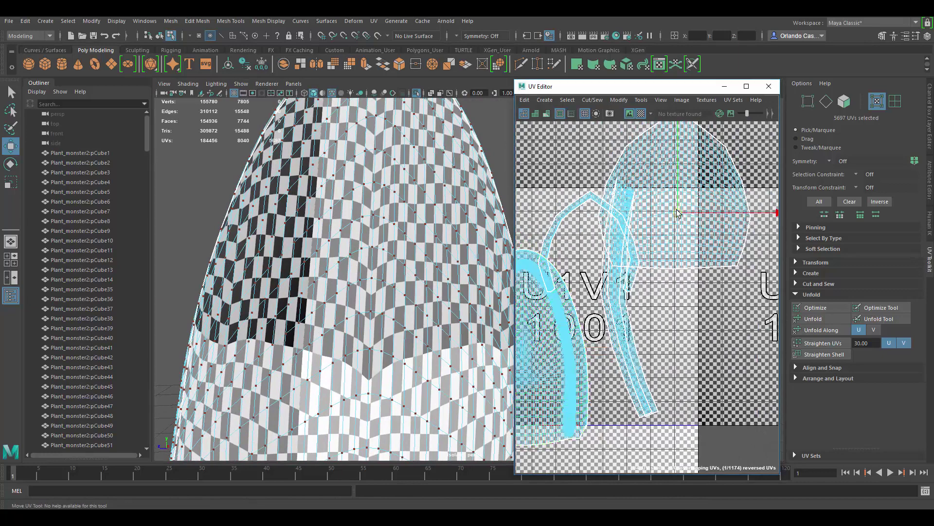
click(813, 319)
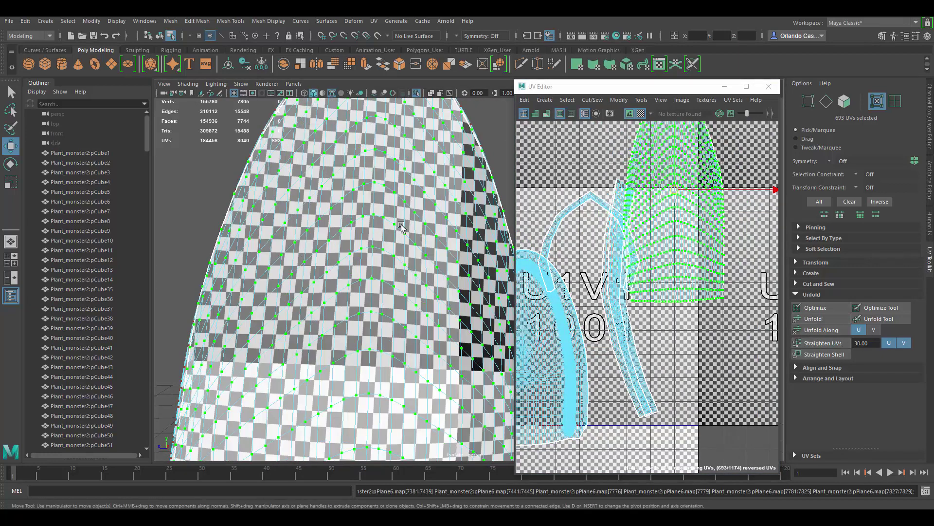
scroll(433, 269, up, 5)
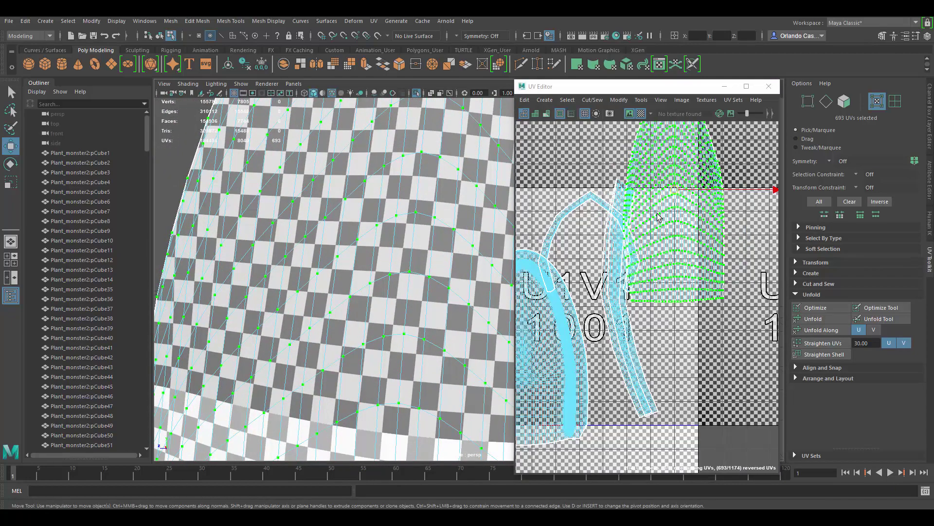
- Move the newly unfolded broad-face shell into the U2V1 (1002) tile, clear of the strip shells
scroll(680, 195, down, 3)
alt+middle_drag(679, 195, 639, 237)
drag(634, 233, 671, 288)
scroll(395, 267, down, 5)
- Select all UVs of the wide curved side-strip shell and move it up into the U1V2 (1011) tile
alt+drag(395, 267, 426, 233)
click(597, 239)
double_click(598, 238)
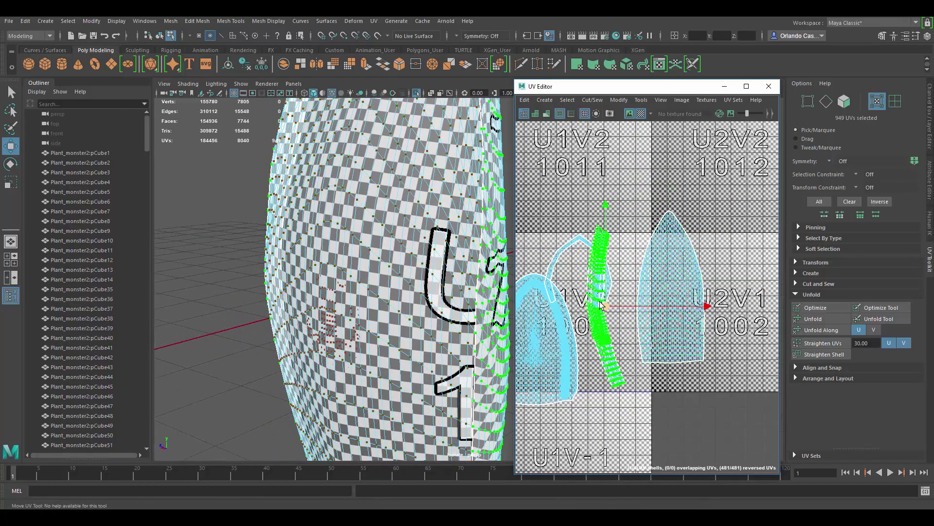
drag(605, 306, 619, 186)
- Examine the checker pattern along the petal's side and tip where the selected strip shell maps
alt+right_drag(272, 196, 155, 198)
alt+drag(292, 234, 350, 272)
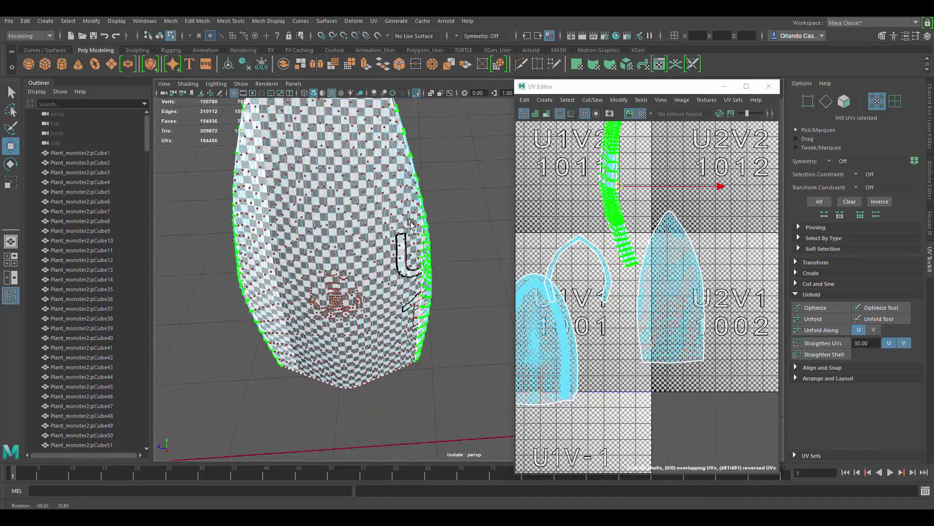
alt+middle_drag(384, 189, 448, 313)
alt+middle_drag(439, 219, 443, 240)
scroll(637, 207, up, 3)
alt+middle_drag(598, 165, 620, 226)
drag(634, 237, 621, 231)
scroll(649, 191, up, 3)
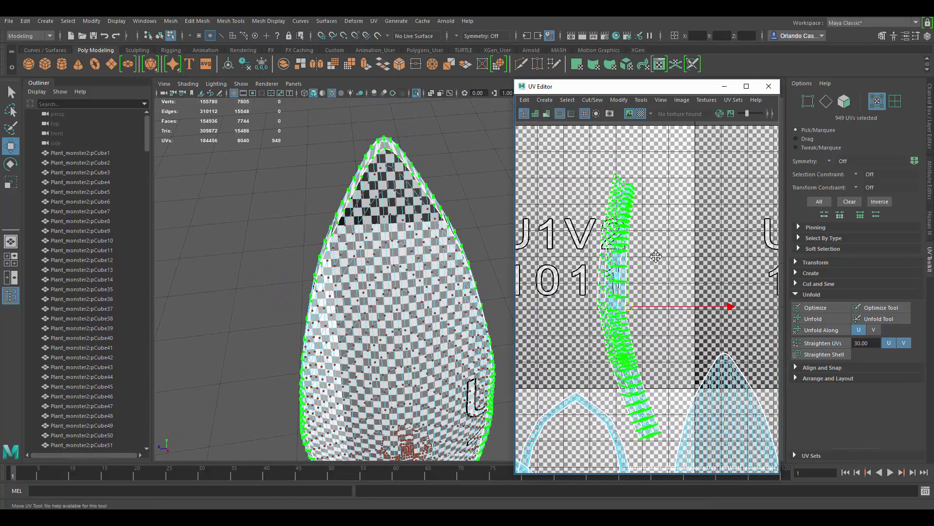
alt+drag(346, 244, 433, 216)
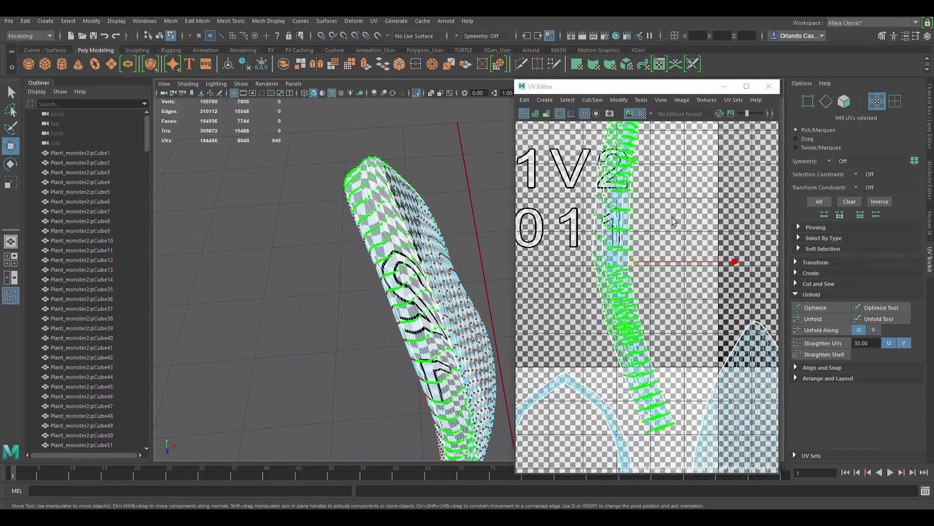
- Deselect the strip's UVs and turn on the shaded and UV Distortion displays for the shells
click(673, 213)
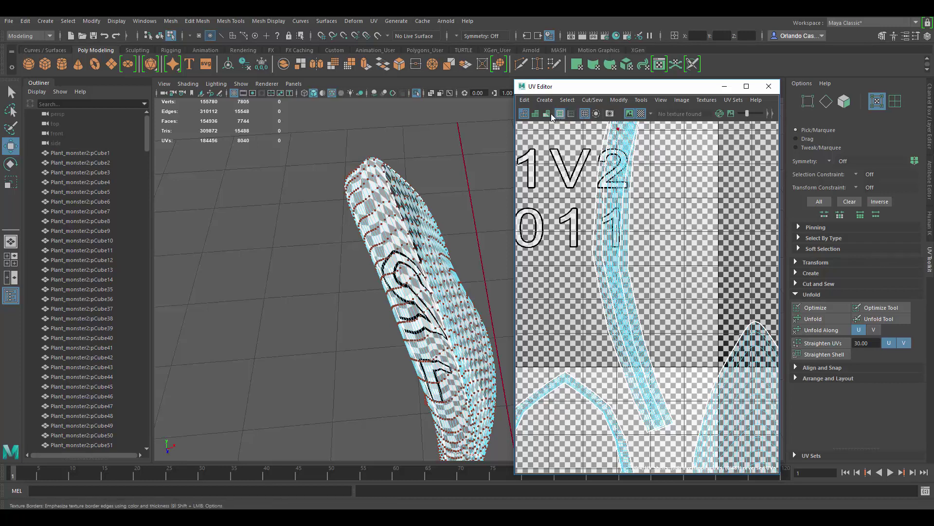
click(535, 115)
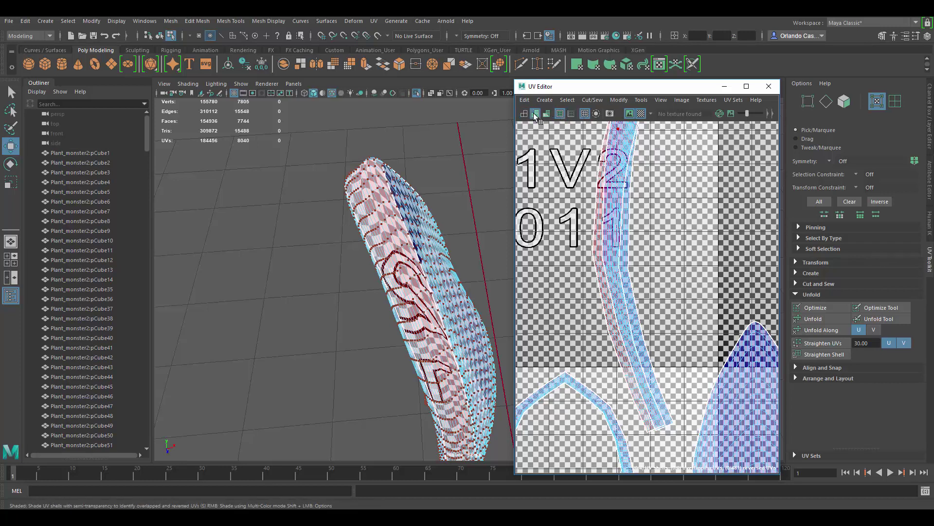
click(545, 116)
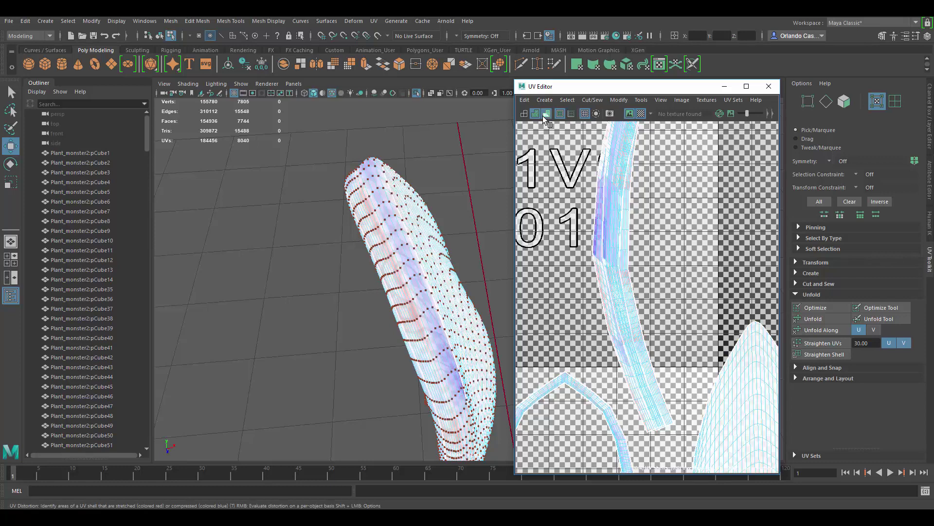
- Turn off the UV Distortion display, then select the wide side-strip shell's UVs and move it up within the U1V2 (1011) tile
click(544, 117)
scroll(660, 170, down, 3)
alt+middle_drag(660, 168, 661, 205)
scroll(662, 205, up, 2)
right_drag(647, 192, 614, 180)
drag(625, 207, 680, 197)
drag(661, 286, 654, 236)
- Unfold the selected side-strip shell and move the resulting arc toward the U2V2 (1012) tile, clear of the smaller shells
scroll(636, 263, down, 3)
alt+middle_drag(470, 252, 417, 204)
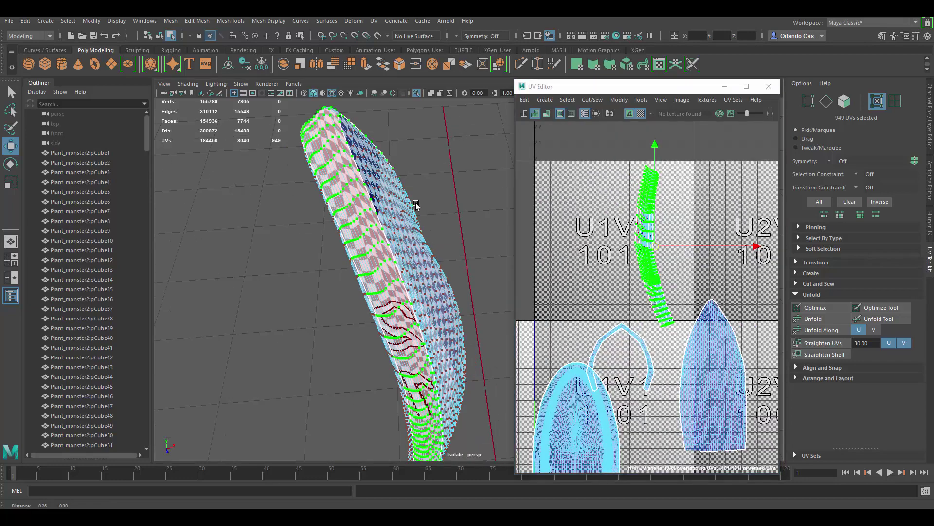
alt+drag(417, 204, 367, 242)
alt+middle_drag(709, 240, 711, 247)
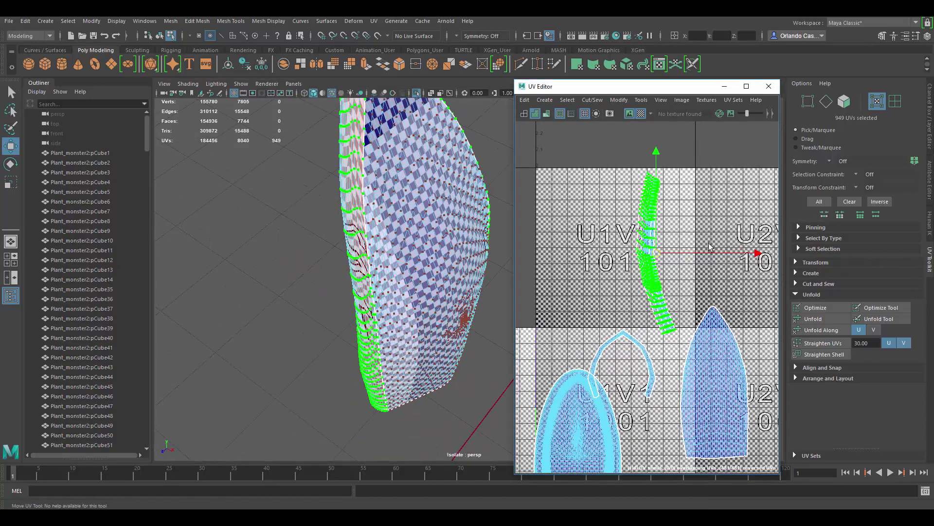
click(821, 319)
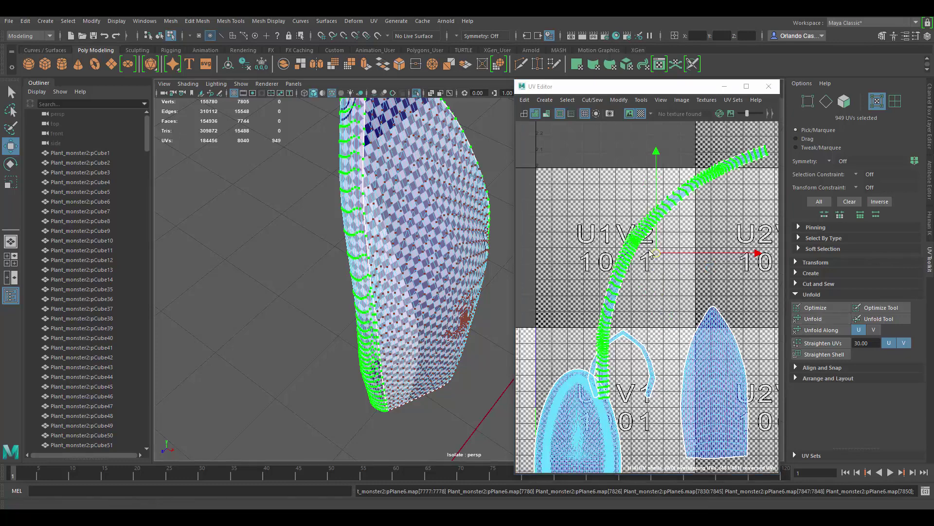
scroll(630, 250, down, 2)
alt+middle_drag(652, 246, 646, 258)
scroll(647, 259, up, 3)
drag(648, 270, 715, 238)
- Examine the checker pattern on the petal's side strip and broad face around their shared border
alt+drag(340, 235, 422, 257)
scroll(422, 257, up, 5)
scroll(422, 258, down, 8)
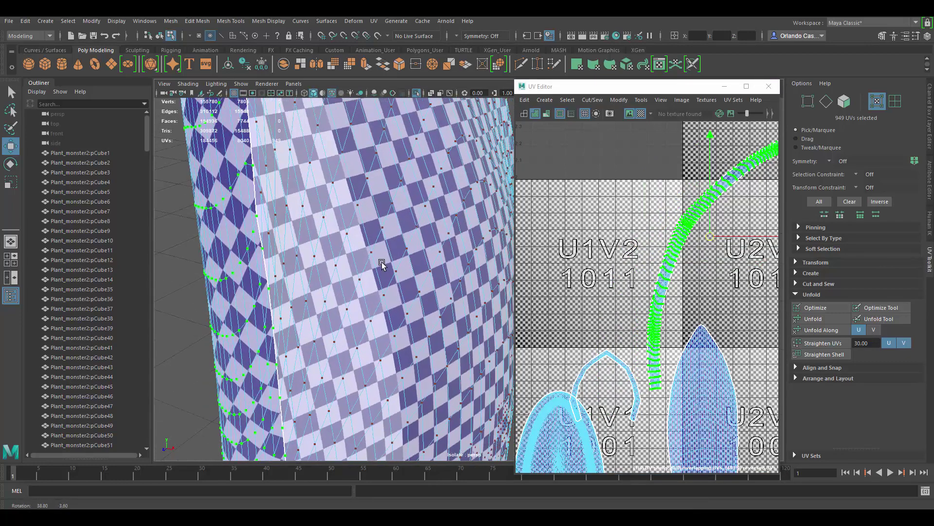
alt+middle_drag(451, 227, 436, 243)
scroll(437, 243, up, 4)
alt+drag(413, 232, 347, 210)
- Select the full edge loop between the side strip and the broad face and join their shells with Move and Sew Edges
right_drag(346, 209, 348, 188)
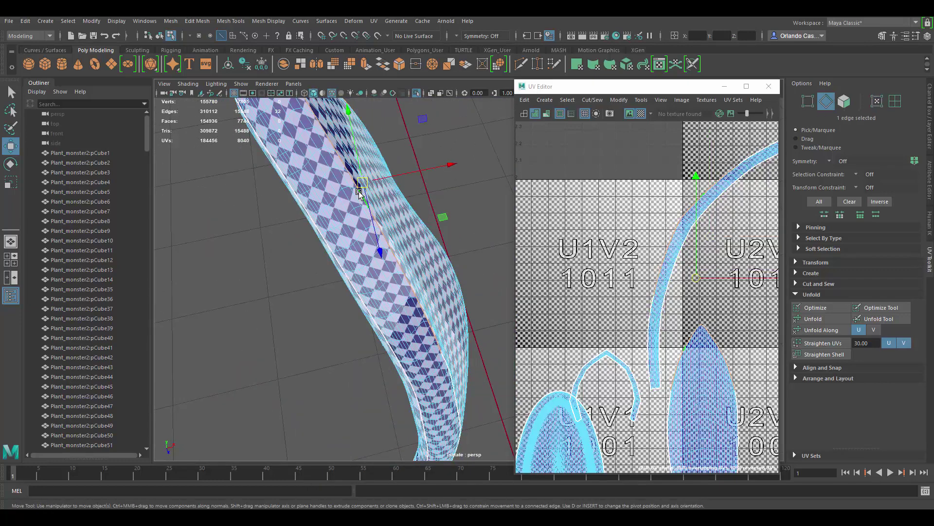
alt+middle_drag(418, 187, 446, 263)
alt+drag(447, 264, 339, 253)
double_click(339, 251)
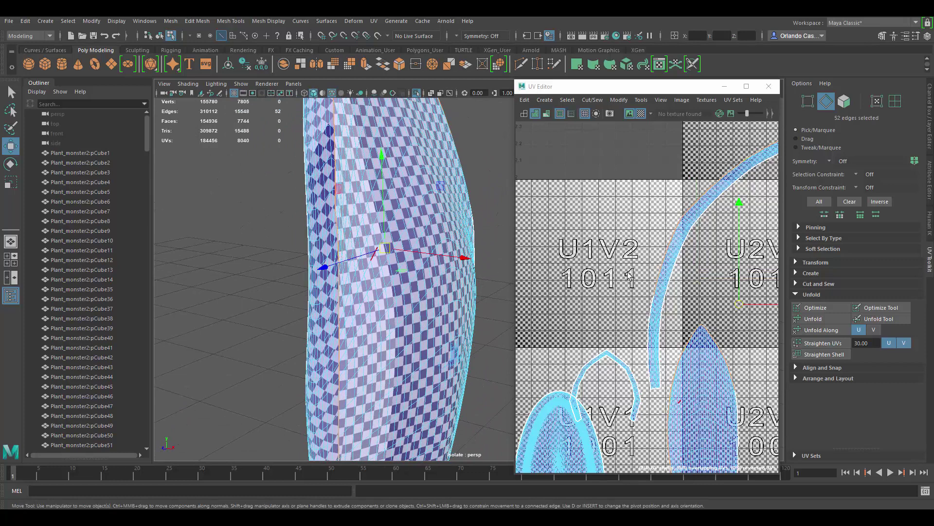
alt+drag(402, 262, 292, 263)
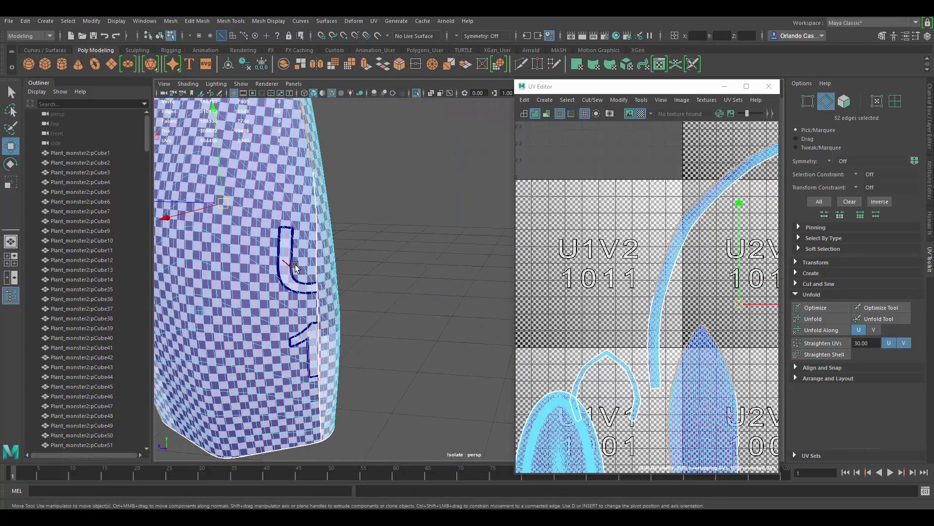
scroll(655, 255, down, 3)
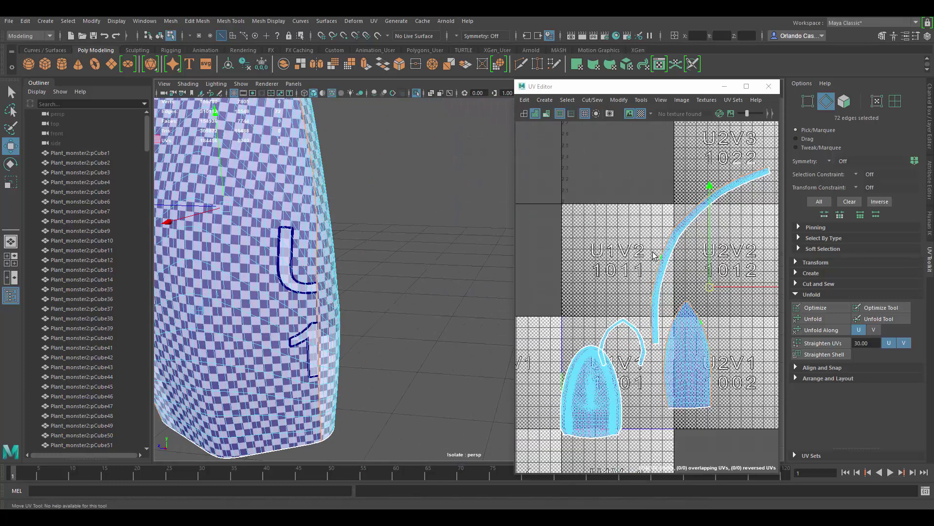
alt+middle_drag(655, 255, 612, 219)
shift+right_click(635, 215)
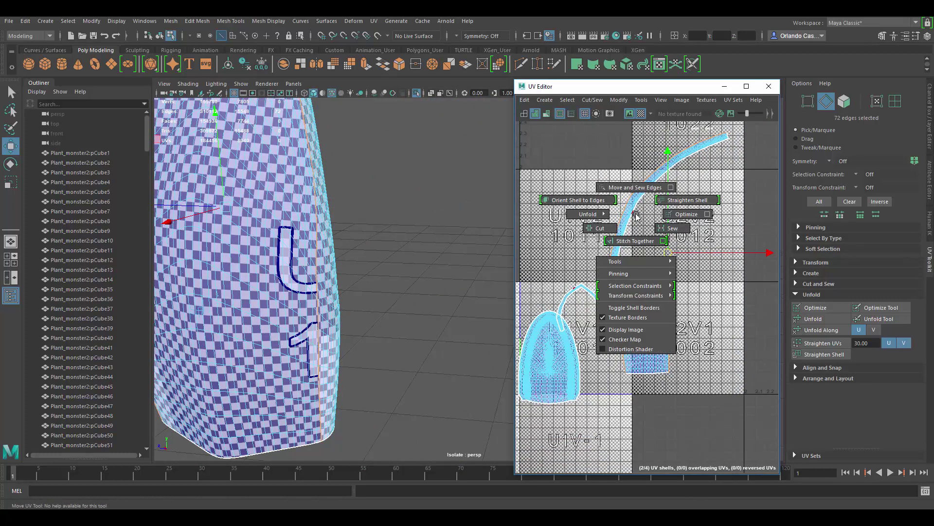
shift+right_drag(637, 167, 636, 166)
- Unfold all UVs of the joined strip and broad-face shell, and rotate it upright with the tip pointing up
alt+middle_drag(618, 199, 653, 234)
right_drag(626, 210, 662, 212)
alt+drag(286, 216, 438, 223)
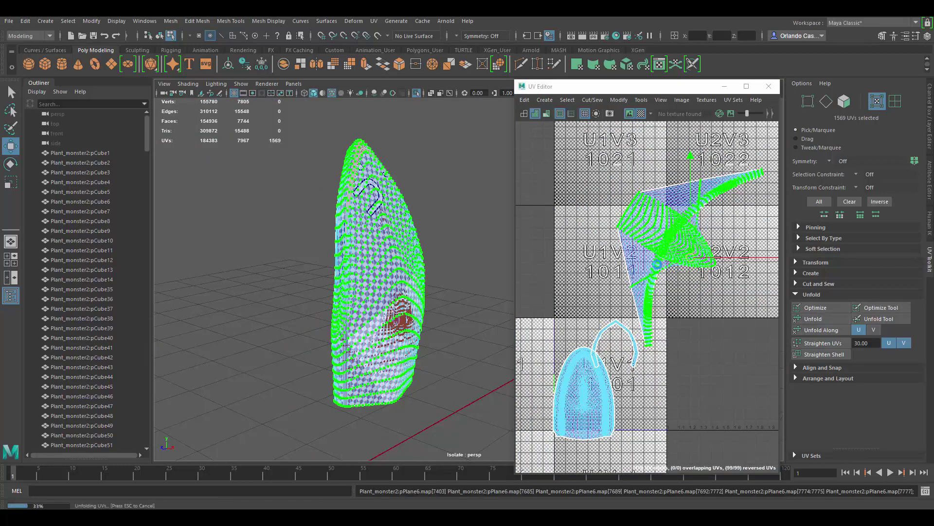
scroll(655, 258, up, 3)
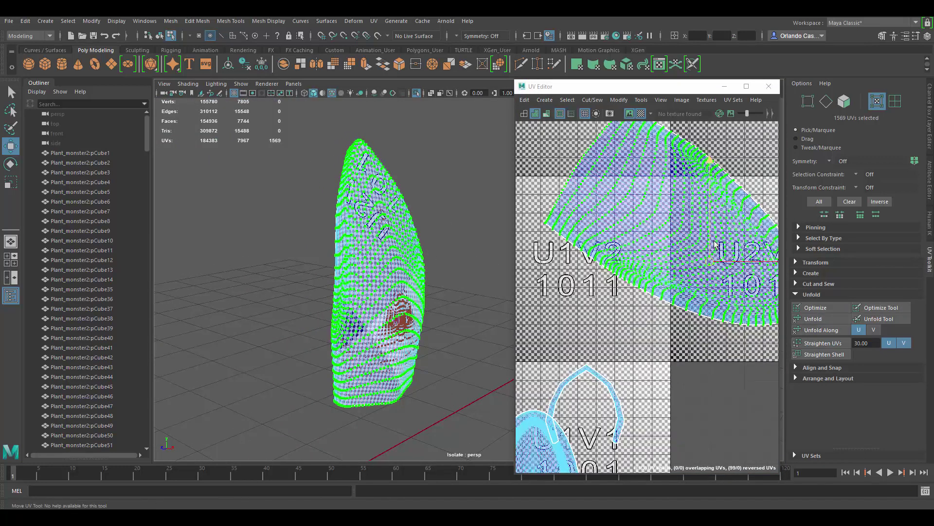
key(e)
drag(753, 177, 618, 283)
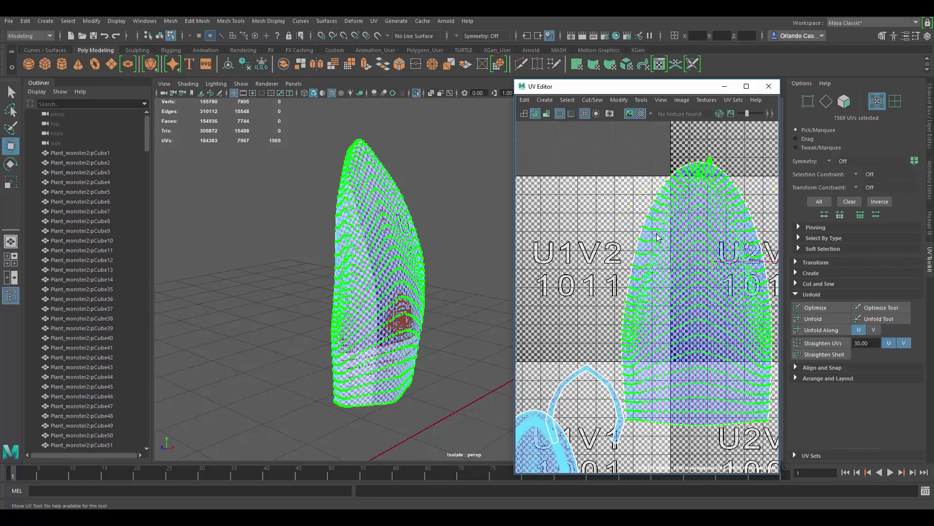
- Deselect the UVs and examine the checker pattern along the petal's side, tip and inner rim for seams and stretching
alt+drag(318, 252, 355, 235)
alt+middle_drag(354, 235, 420, 263)
alt+right_drag(420, 262, 431, 250)
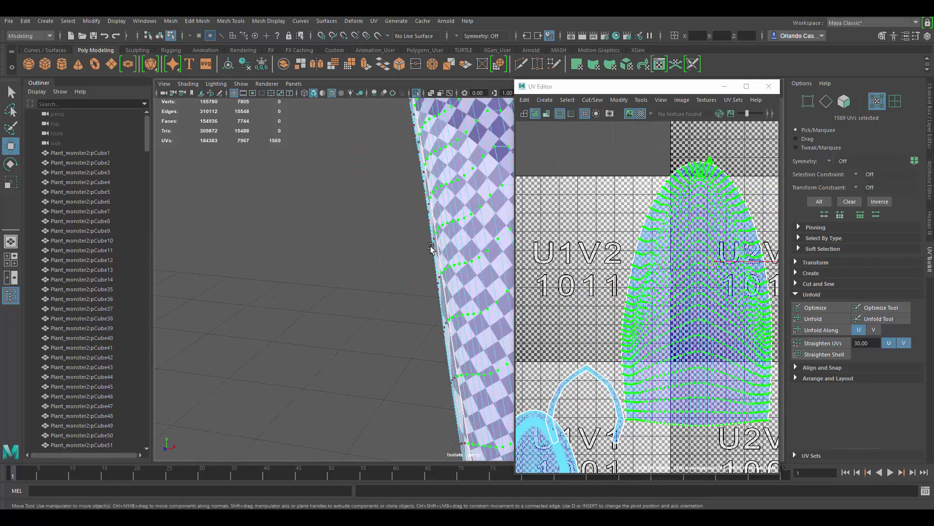
alt+drag(432, 250, 459, 255)
alt+middle_drag(459, 255, 369, 222)
click(356, 169)
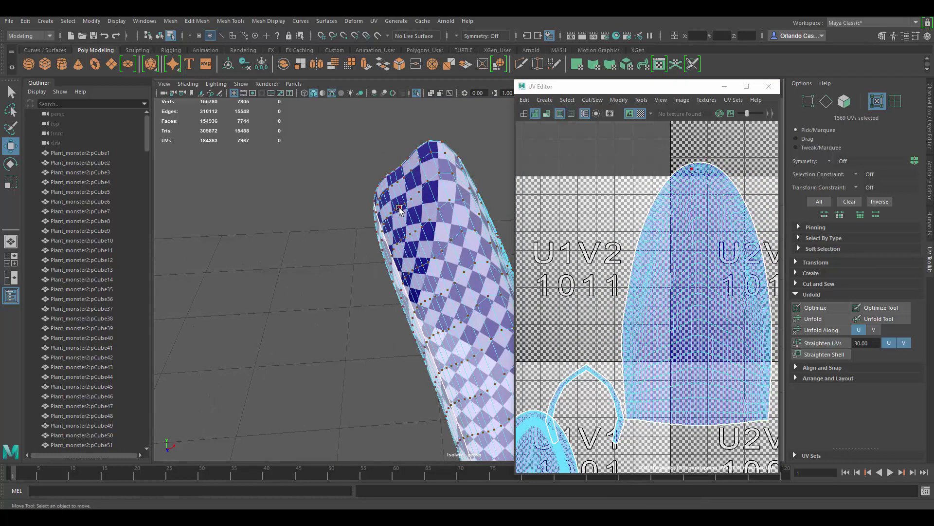
alt+drag(401, 206, 457, 254)
alt+middle_drag(457, 254, 416, 213)
alt+drag(416, 213, 419, 245)
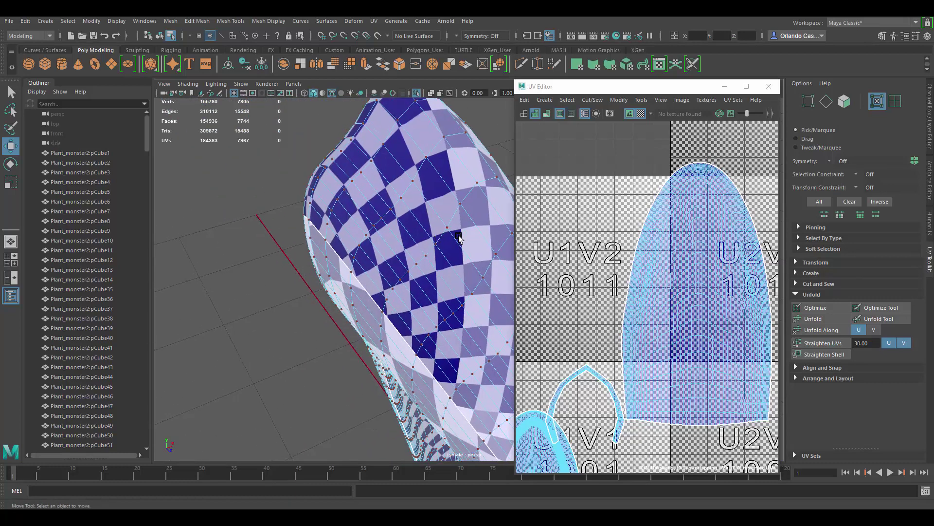
alt+drag(459, 237, 436, 222)
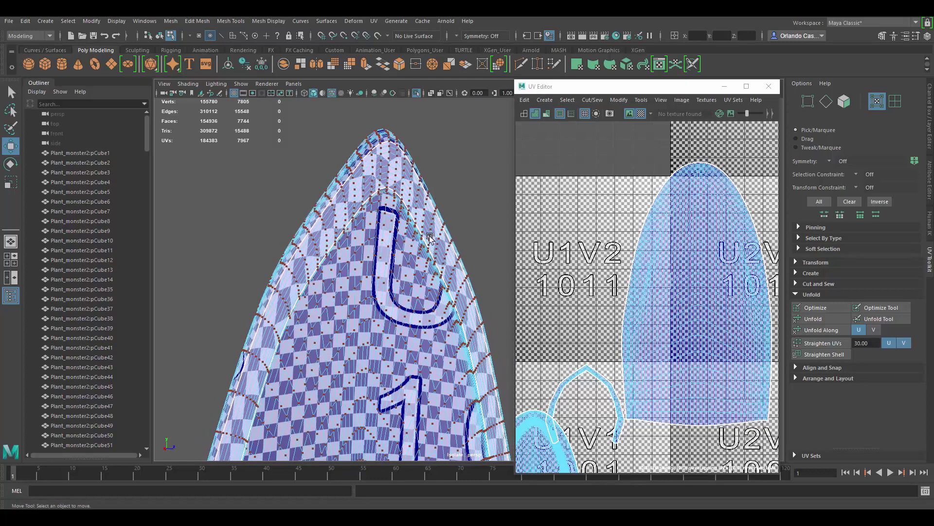
alt+middle_drag(436, 221, 428, 187)
alt+drag(428, 187, 441, 209)
- Select the narrow arched strip shell and move it directly above the small petal shell in the U1V1 (1001) tile
scroll(598, 304, down, 5)
alt+middle_drag(599, 303, 646, 229)
scroll(613, 277, up, 5)
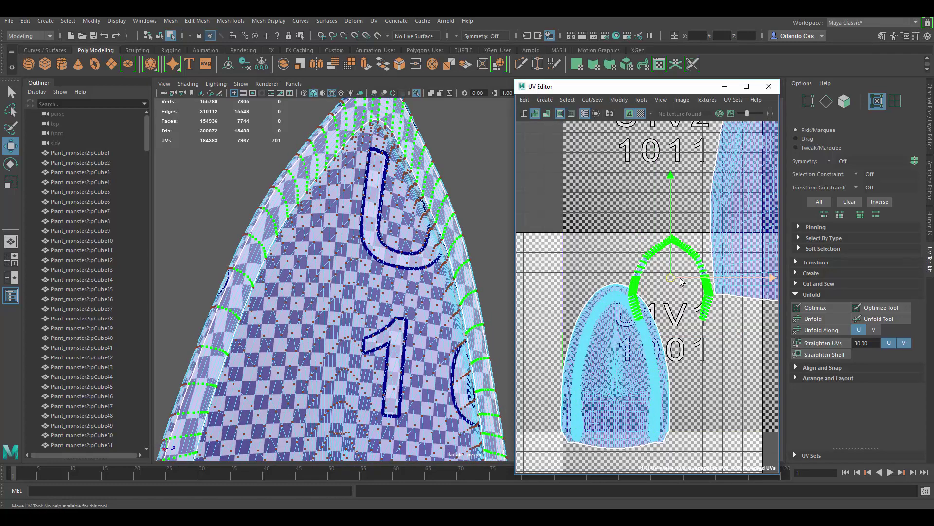
scroll(682, 282, down, 4)
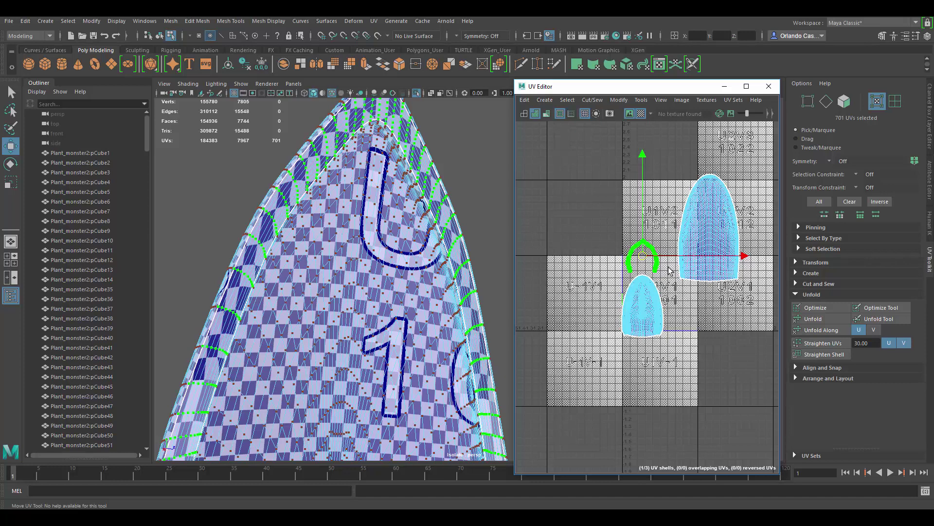
- Select the border edge loop between the arched strip and the petal's inner face and sew the two shells together
scroll(339, 264, down, 6)
alt+drag(341, 268, 356, 321)
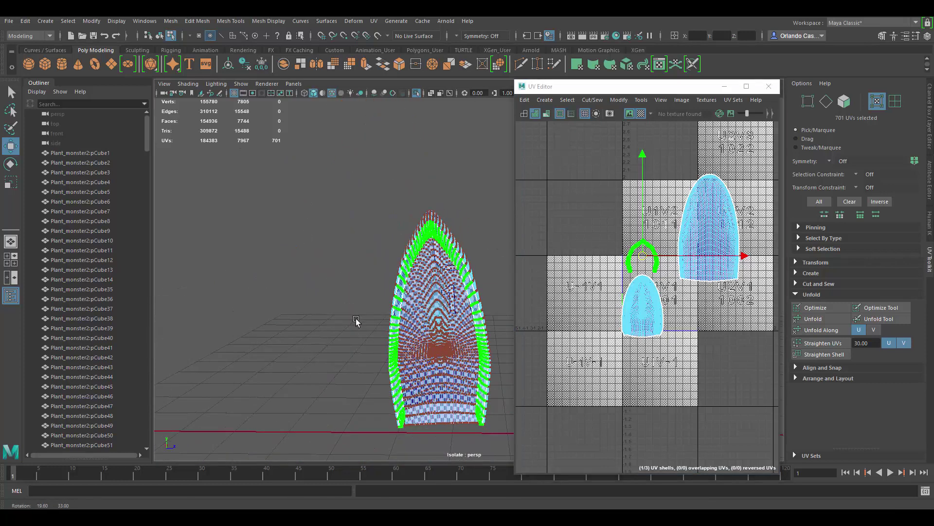
scroll(408, 291, up, 3)
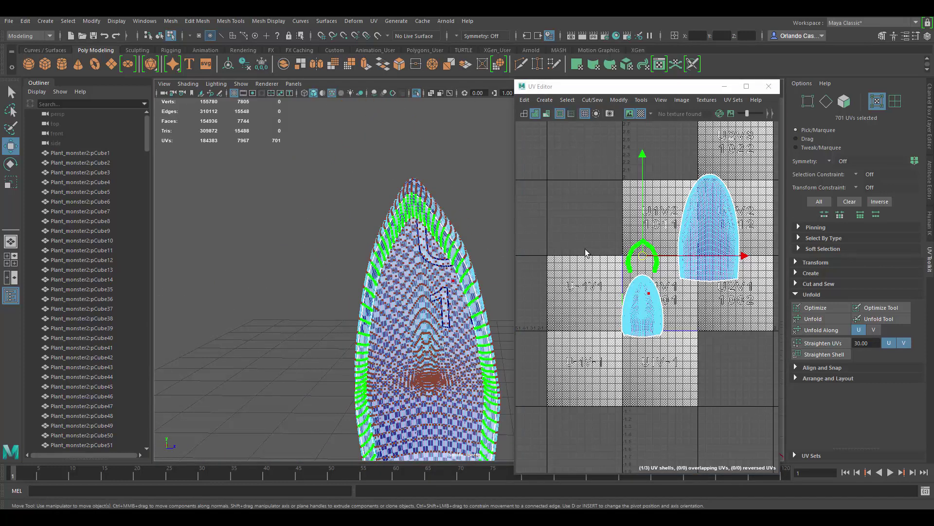
scroll(591, 249, up, 5)
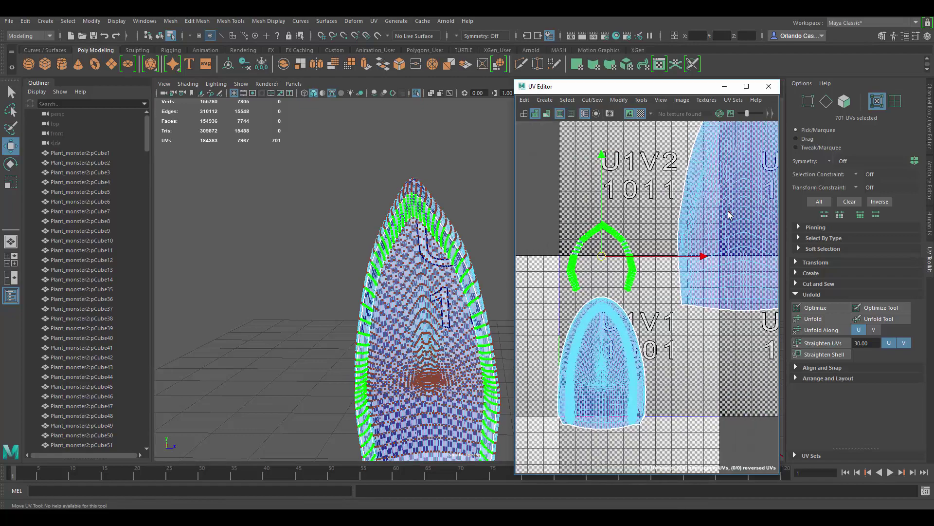
scroll(729, 214, down, 3)
scroll(429, 209, up, 6)
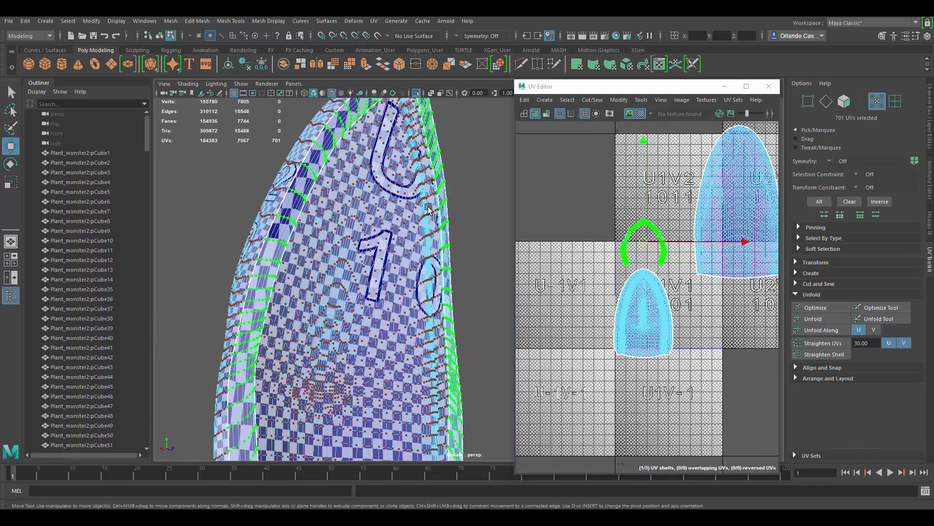
alt+drag(429, 208, 434, 217)
key(F10)
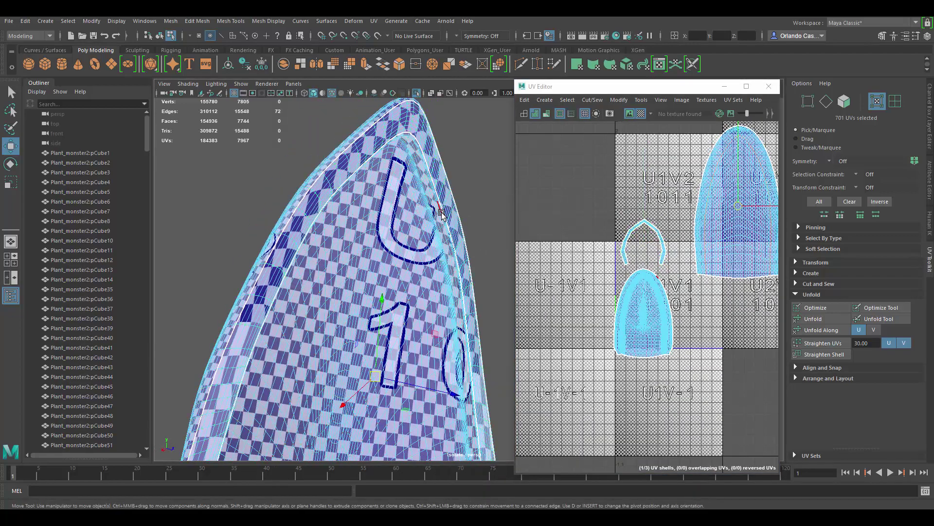
alt+middle_drag(688, 301, 693, 280)
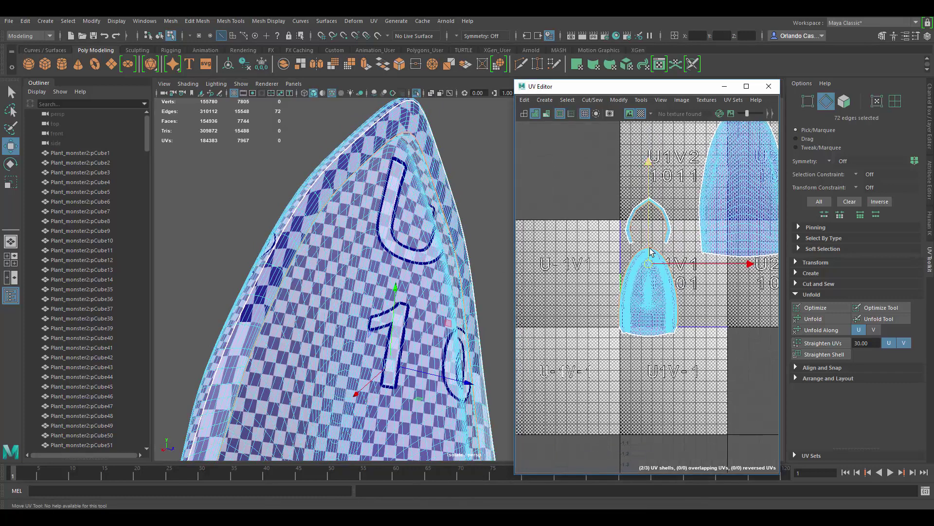
shift+right_drag(649, 246, 625, 274)
- Select all UVs of the sewn inner-face shell, unfold it, and rotate it upright in the U1V1 (1001) tile
key(F12)
double_click(649, 268)
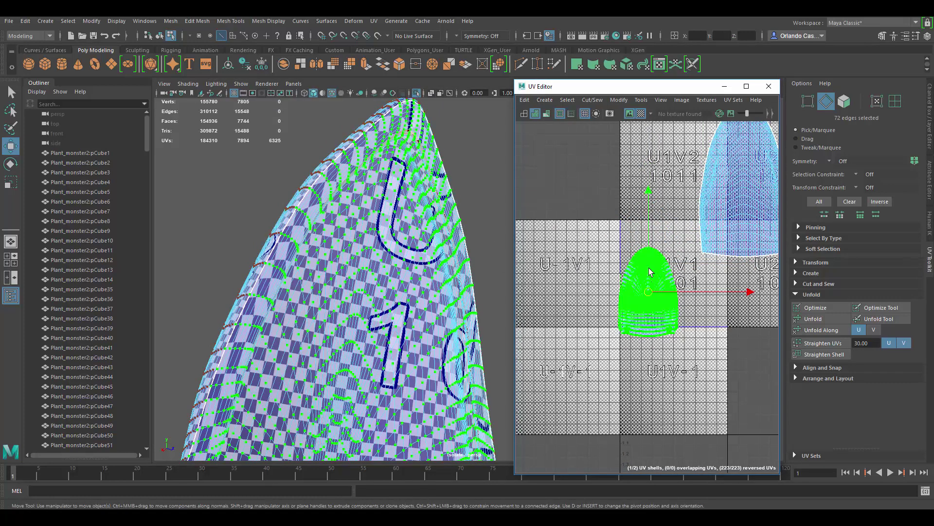
click(825, 319)
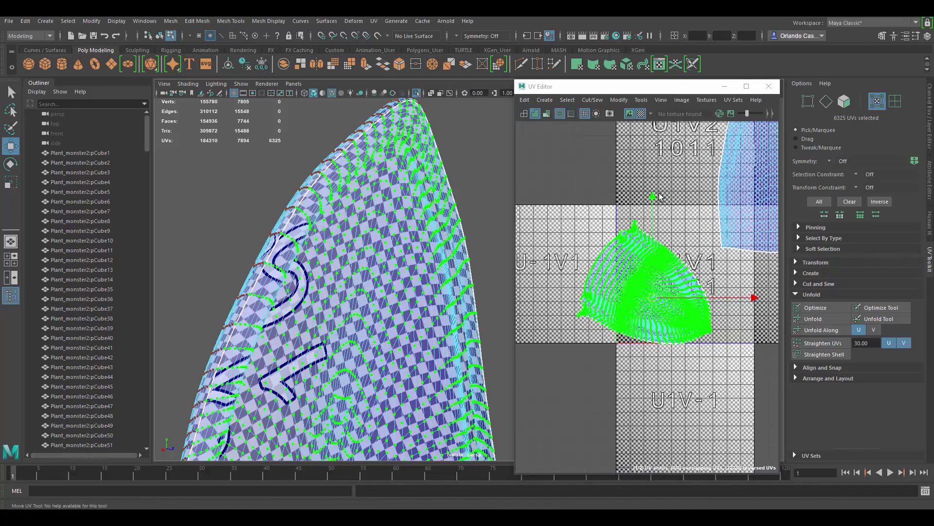
scroll(640, 267, up, 2)
key(e)
drag(739, 257, 606, 247)
key(w)
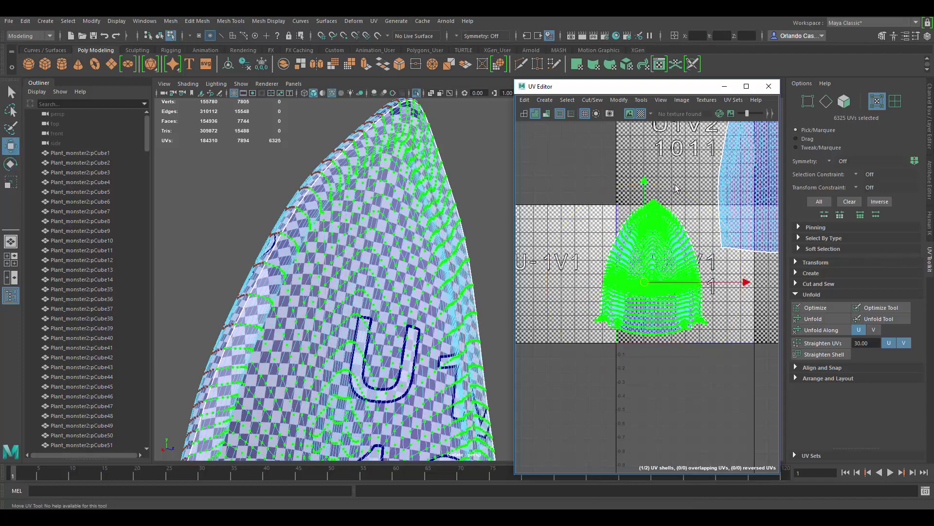
- Deselect the UVs and inspect the checker pattern across the petal's inner face and sewn rim
click(674, 182)
scroll(643, 248, up, 4)
alt+middle_drag(379, 304, 379, 260)
alt+drag(379, 261, 432, 294)
scroll(403, 267, up, 4)
scroll(486, 342, up, 2)
scroll(433, 295, up, 3)
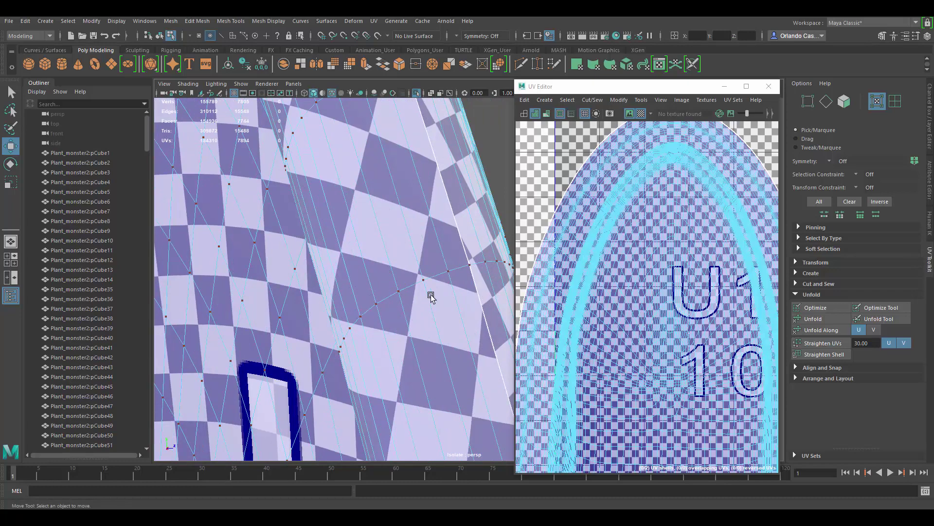
scroll(437, 260, down, 5)
alt+drag(438, 260, 423, 279)
alt+middle_drag(422, 279, 414, 298)
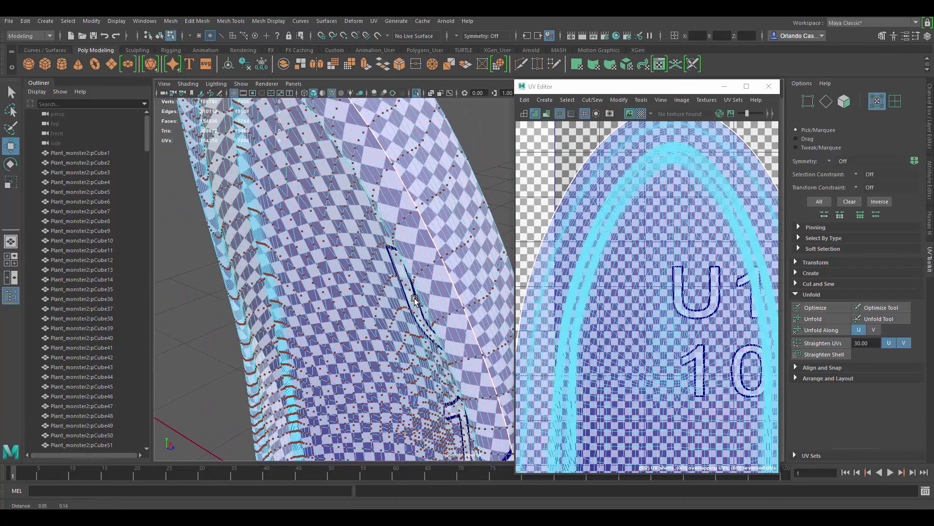
alt+drag(415, 299, 354, 252)
scroll(419, 298, down, 5)
- Return to object selection and reselect the whole petal mesh to show both of its UV shells
right_drag(354, 252, 395, 228)
click(257, 231)
click(337, 236)
alt+drag(338, 237, 414, 297)
scroll(633, 292, down, 6)
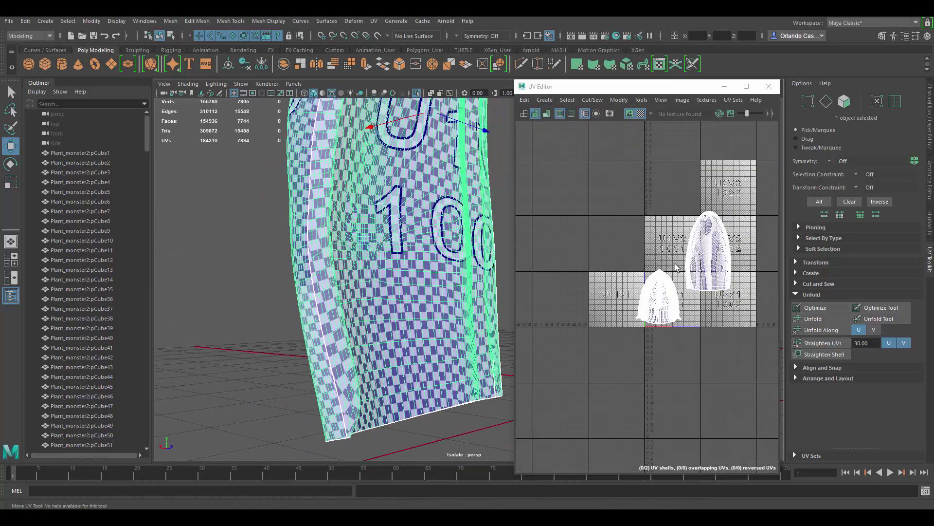
- Select all UVs of both petal shells together in the UV Editor
scroll(631, 291, up, 3)
right_drag(630, 291, 696, 268)
scroll(626, 295, down, 2)
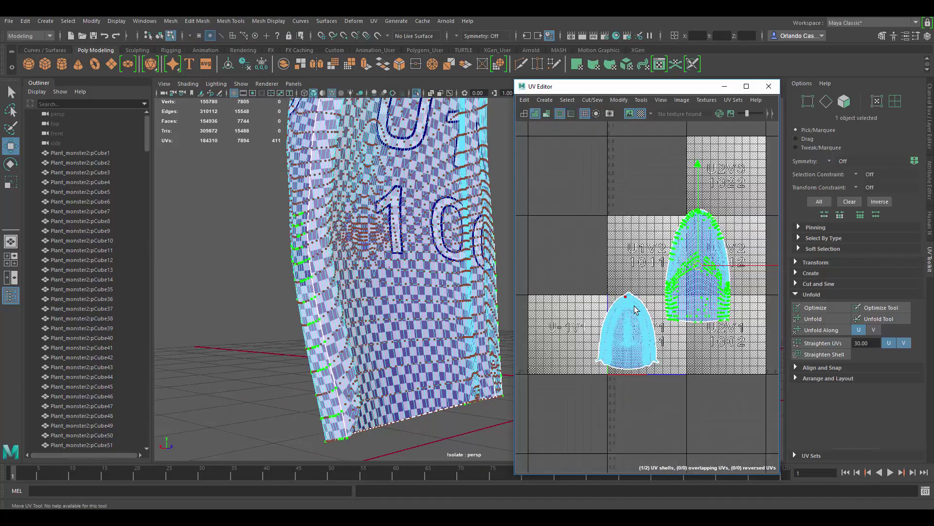
double_click(636, 309)
shift+double_click(688, 283)
alt+drag(493, 249, 379, 250)
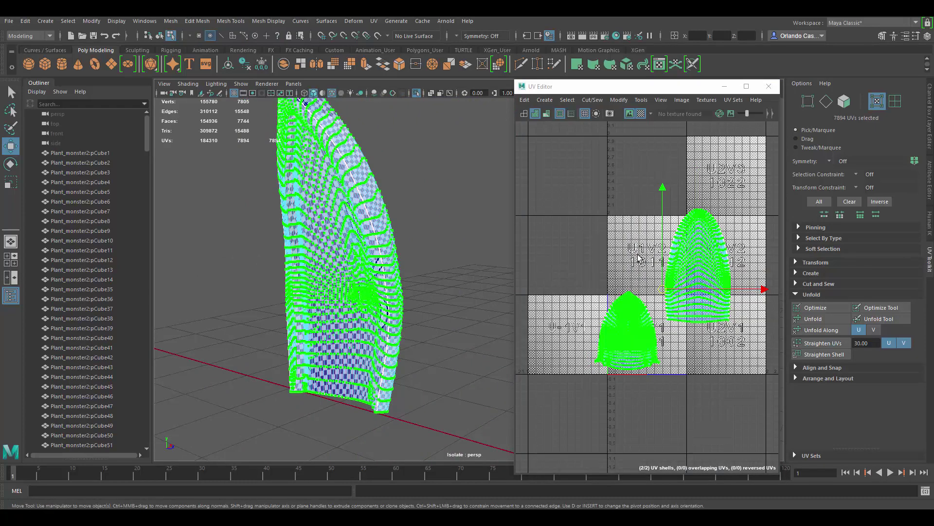
scroll(638, 258, up, 3)
alt+middle_drag(655, 317, 649, 270)
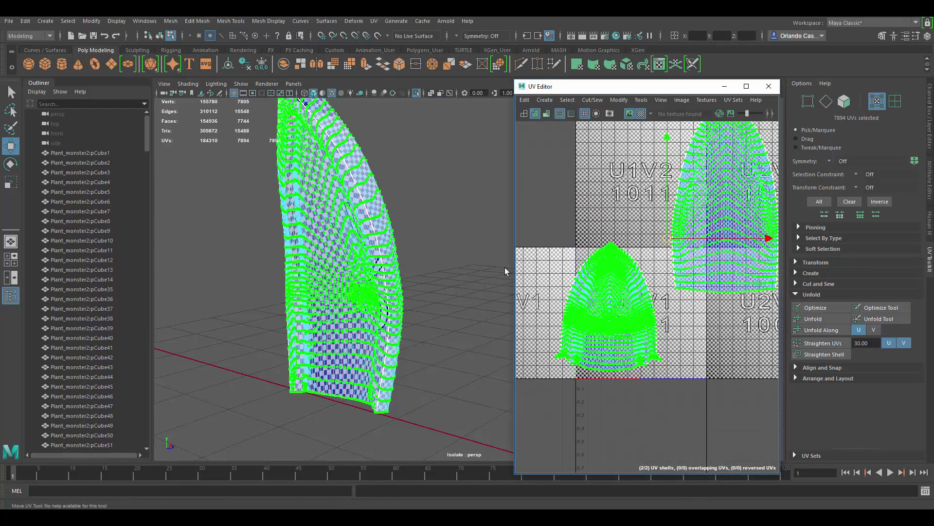
- Try to sew the petal's two UV shells together along the whole rim border edge loop, and undo the sew
alt+middle_drag(360, 199, 406, 240)
alt+drag(433, 210, 415, 197)
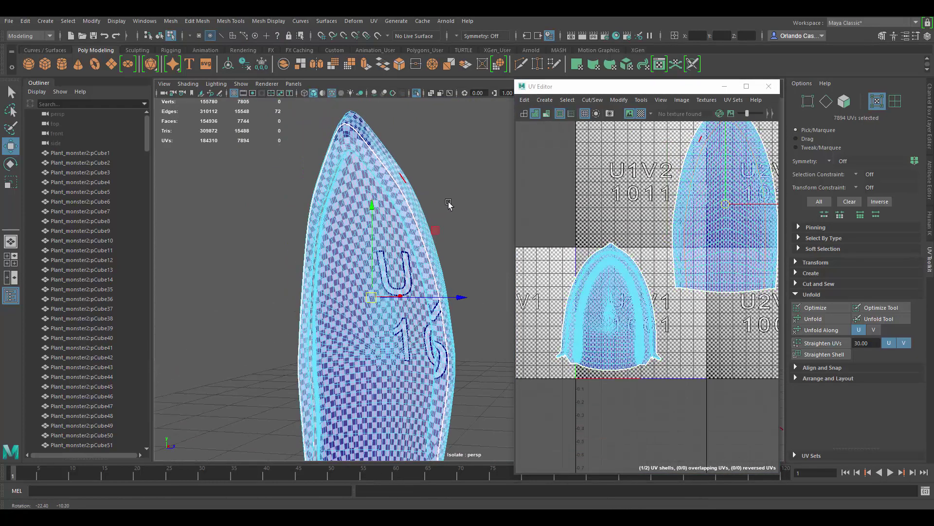
click(409, 189)
alt+middle_drag(409, 189, 363, 78)
scroll(370, 116, up, 3)
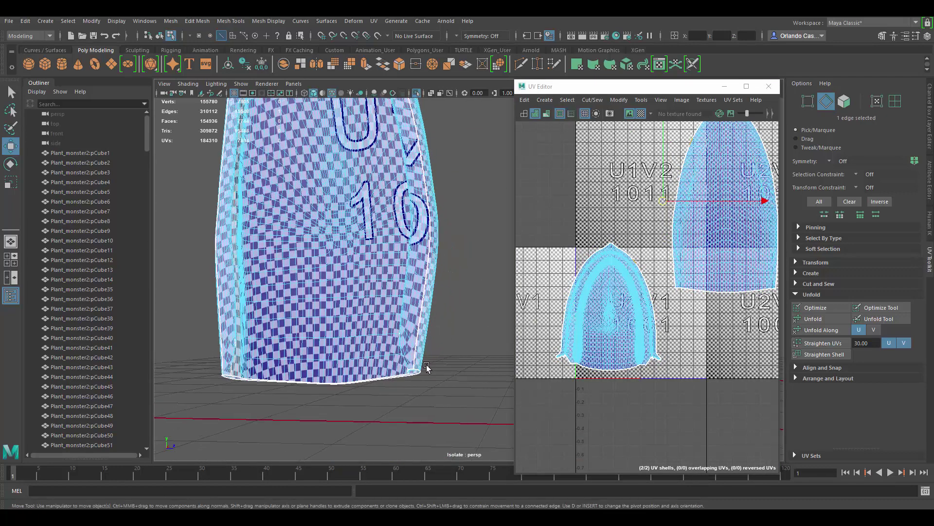
alt+drag(413, 321, 400, 316)
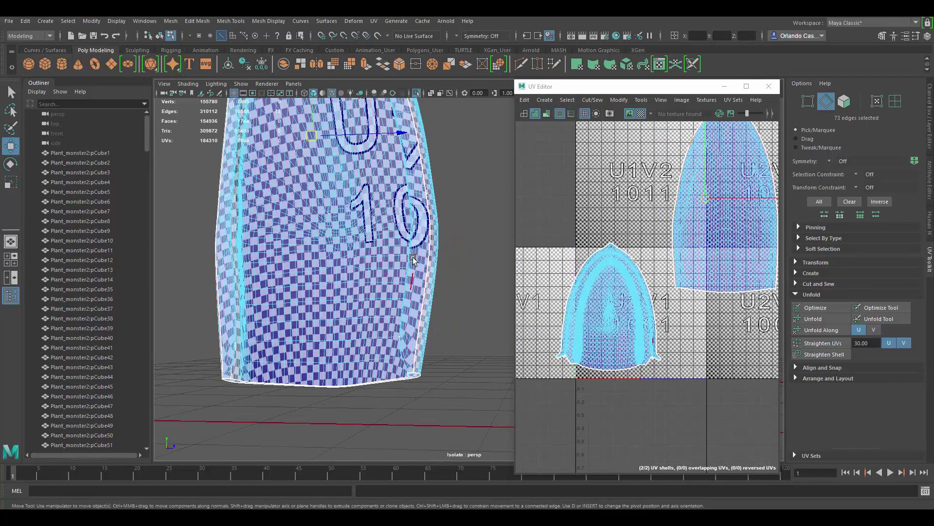
alt+middle_drag(380, 220, 400, 267)
alt+drag(401, 266, 390, 279)
shift+right_drag(665, 227, 654, 209)
scroll(653, 209, down, 2)
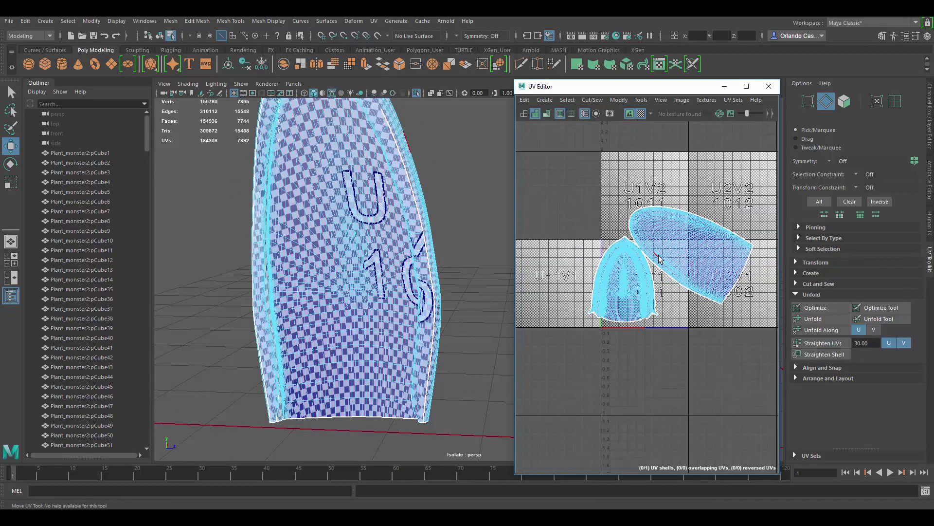
key(ctrl+z)
- Limit the rim border edge selection to one side of the petal and move and sew the two UV shells along it
alt+drag(428, 143, 422, 167)
alt+middle_drag(421, 167, 417, 204)
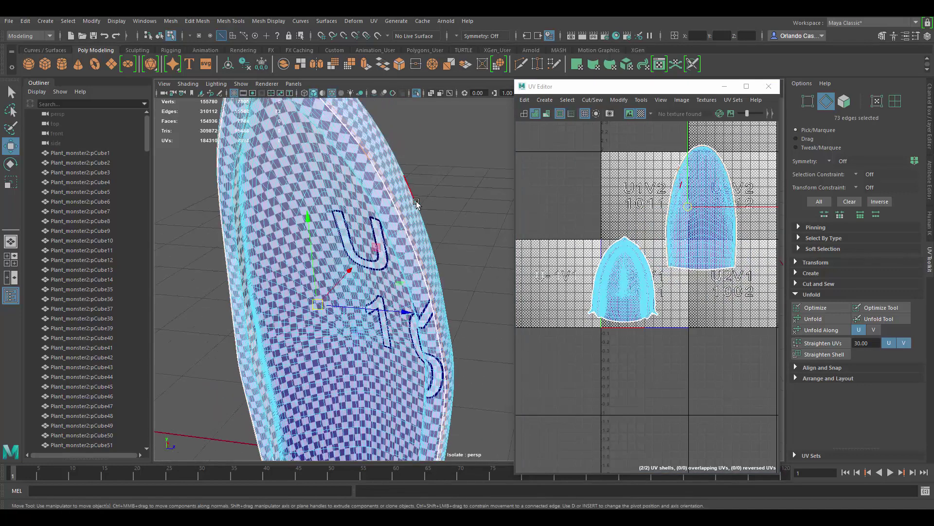
scroll(389, 192, up, 3)
alt+drag(363, 168, 337, 153)
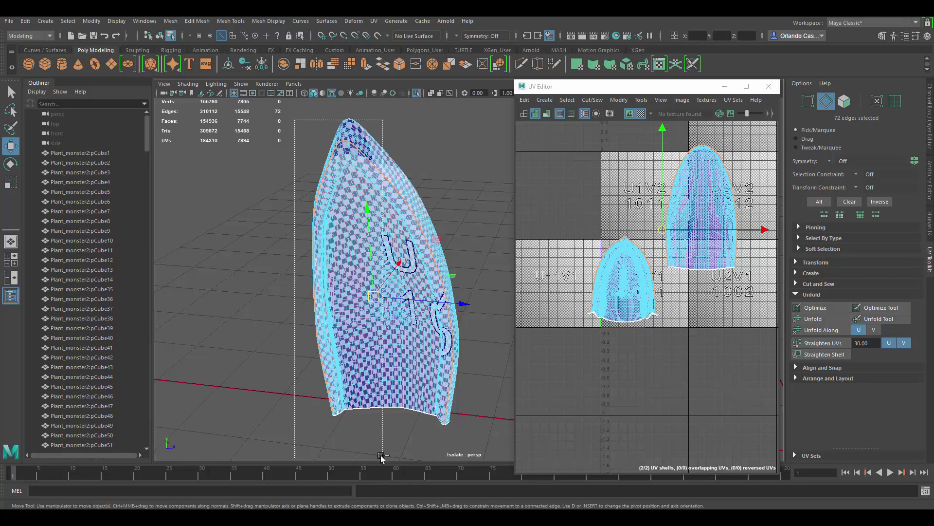
key(shift+s)
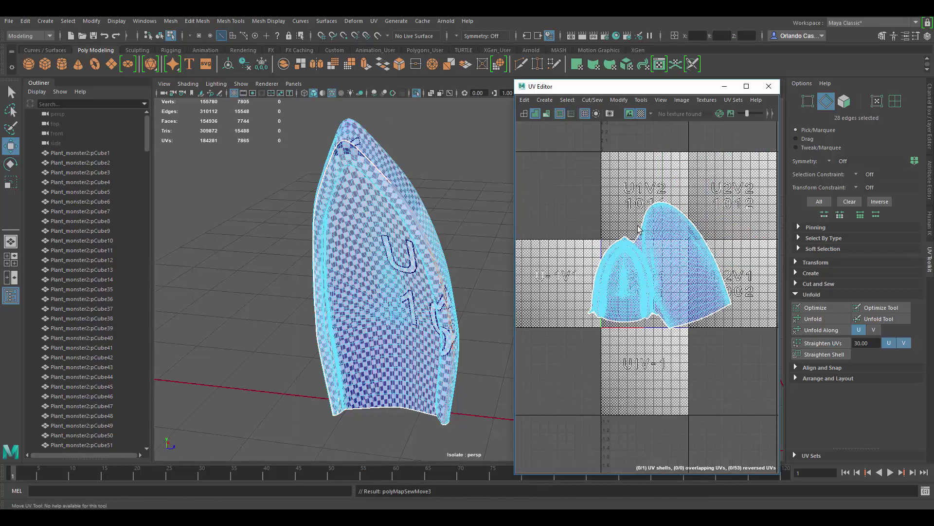
scroll(640, 244, up, 3)
- Select all UVs of the joined petal shell, unfold it, and check the checker pattern near the petal's tip
right_drag(622, 245, 676, 242)
double_click(681, 241)
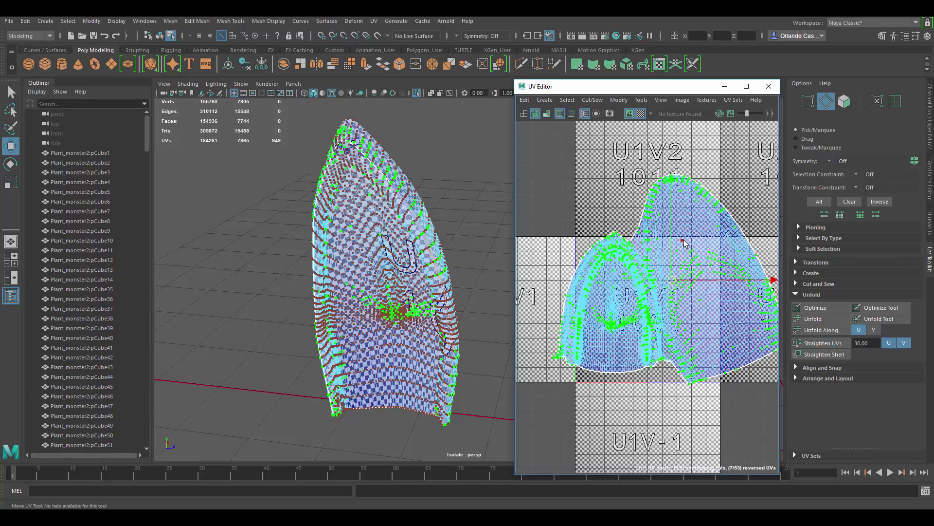
click(820, 321)
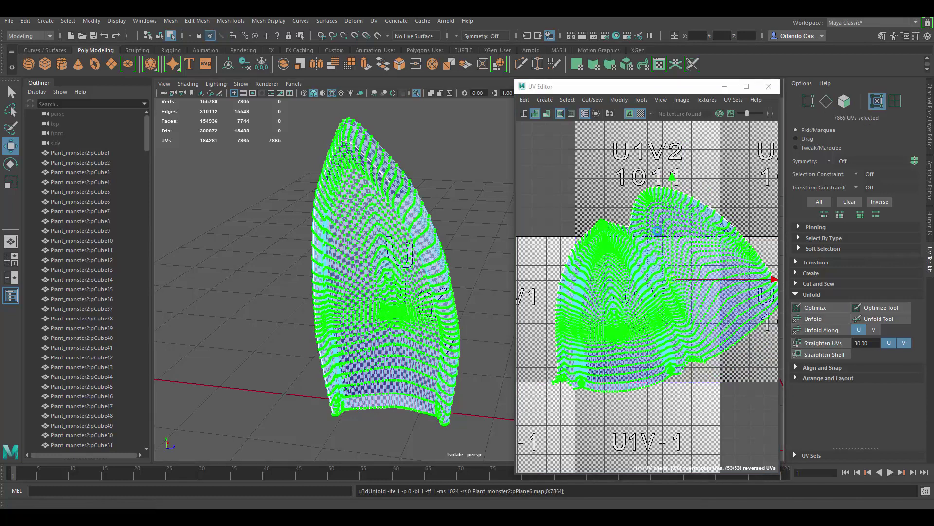
scroll(603, 233, up, 2)
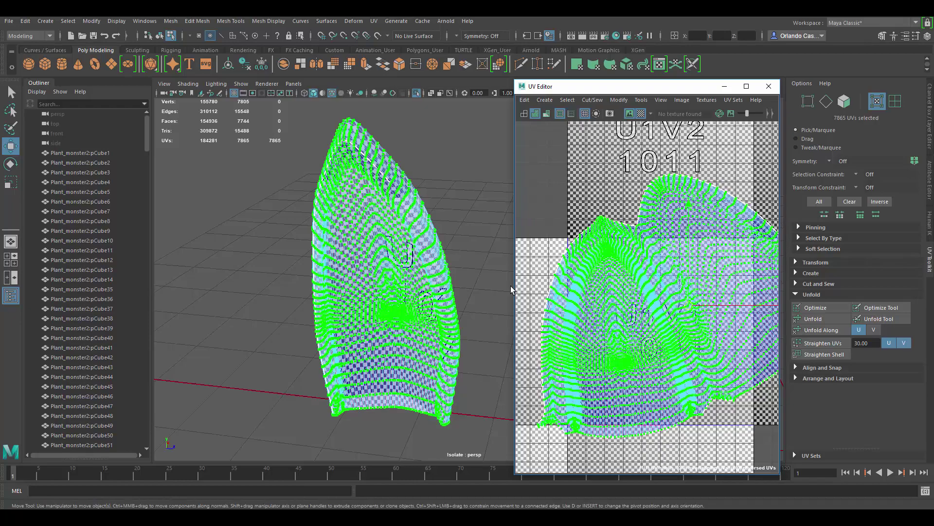
scroll(466, 277, up, 8)
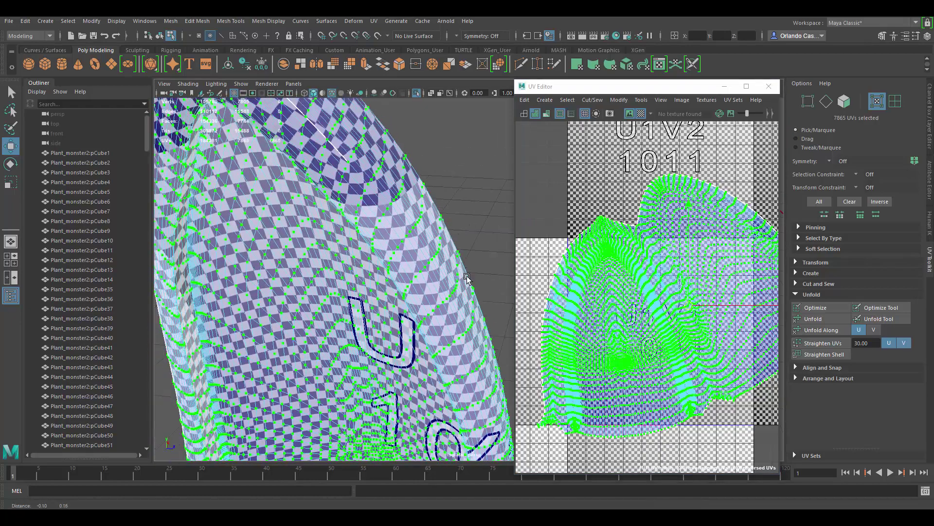
mouse_move(467, 278)
alt+mouse_down()
mouse_move(424, 288)
mouse_move(474, 280)
alt+mouse_up()
scroll(696, 294, down, 5)
- Rotate the whole joined shell upright, scale it down, and move it inside the U1V1 (1001) tile
click(590, 203)
alt+middle_drag(671, 287, 659, 231)
scroll(645, 255, up, 1)
double_click(674, 262)
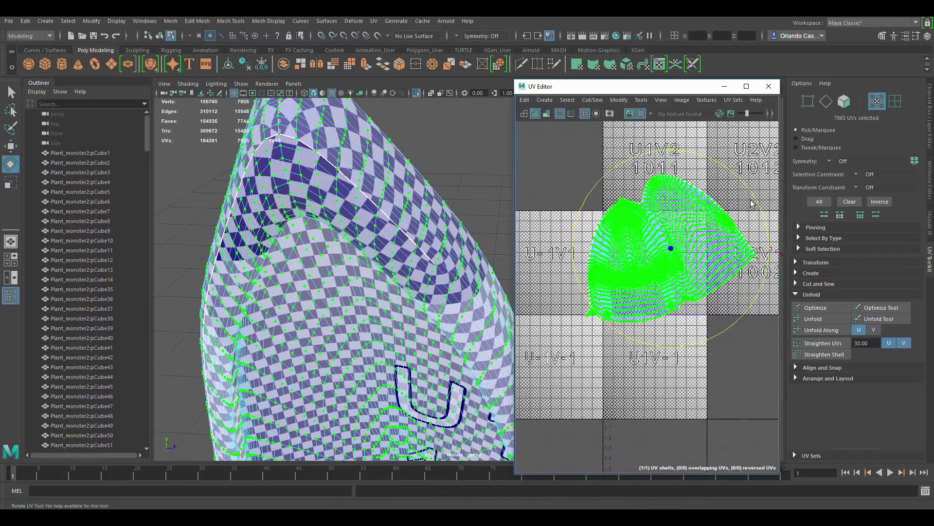
drag(752, 203, 756, 239)
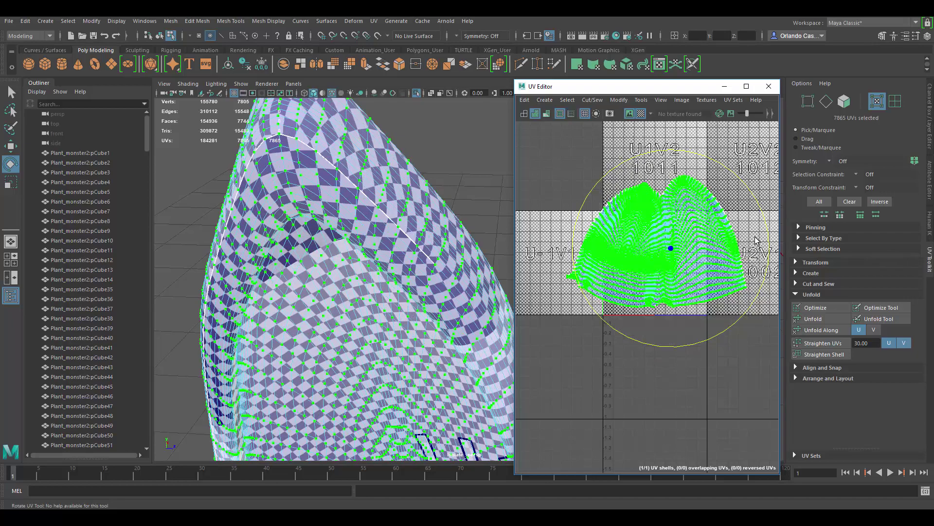
scroll(684, 258, up, 2)
key(r)
drag(666, 246, 635, 241)
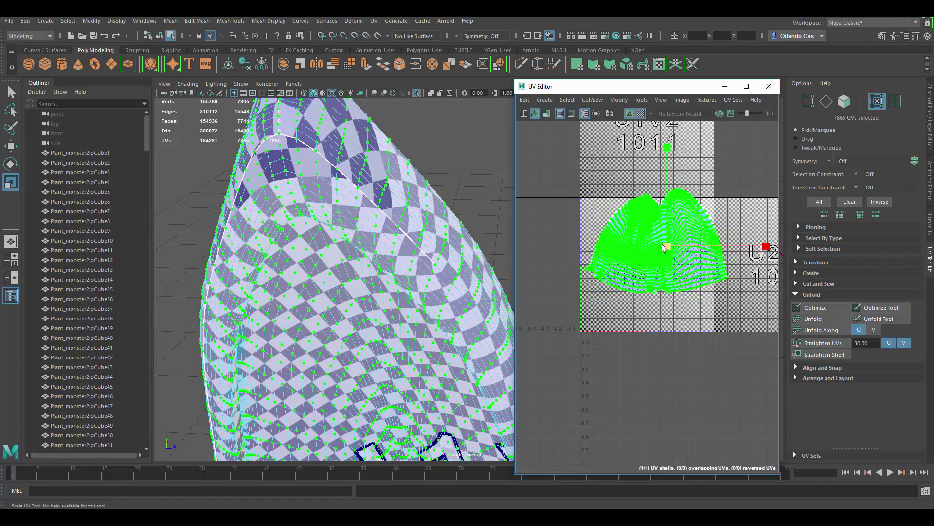
drag(662, 244, 655, 282)
key(w)
- Deselect the UVs and examine the checker pattern, the remaining seam edge loop and the joined shell's layout for stretching
alt+middle_drag(625, 218, 647, 171)
scroll(638, 198, up, 5)
scroll(405, 245, down, 4)
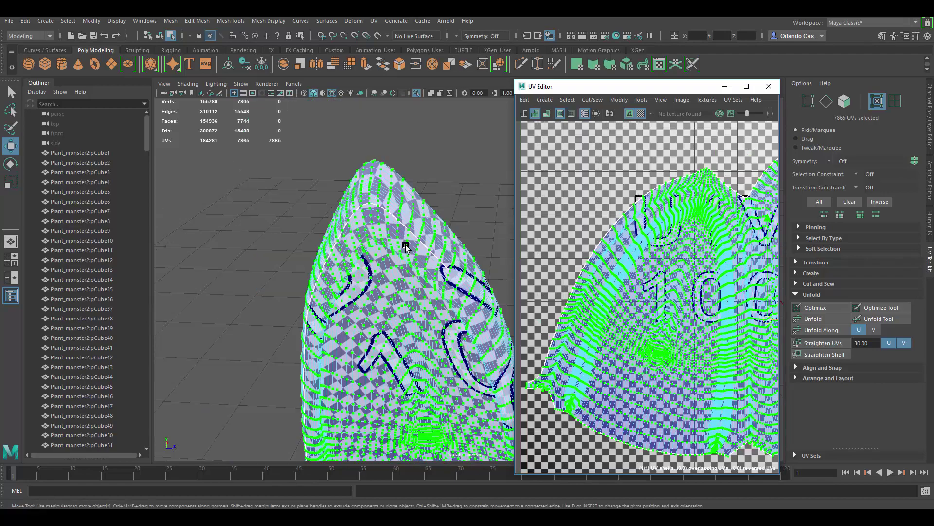
alt+middle_drag(439, 288, 407, 242)
alt+drag(455, 256, 474, 246)
scroll(679, 254, down, 4)
alt+middle_drag(679, 253, 618, 238)
scroll(658, 239, up, 3)
click(650, 166)
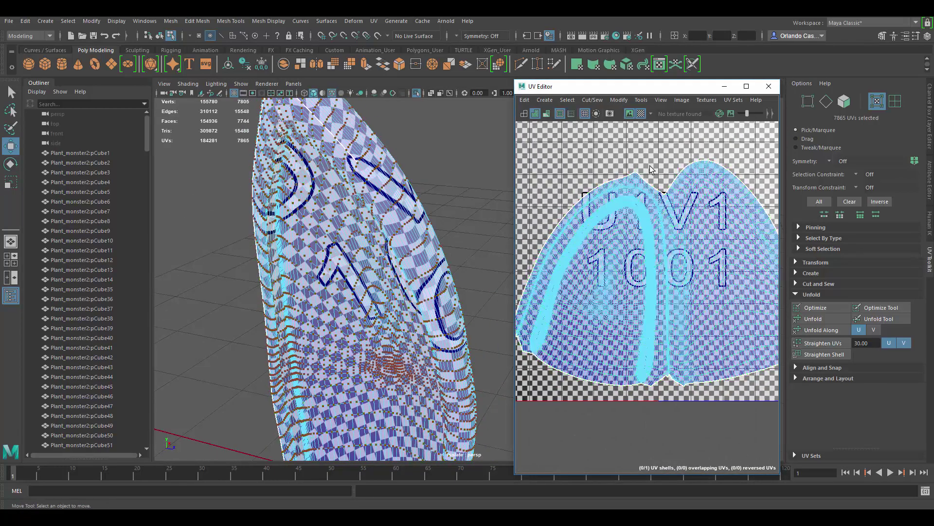
scroll(652, 220, down, 5)
scroll(652, 222, up, 4)
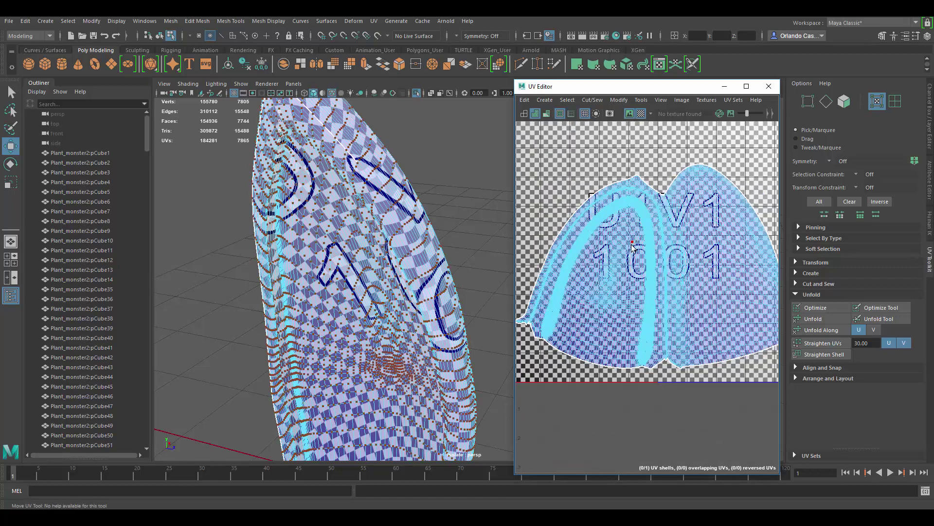
alt+drag(430, 231, 422, 210)
scroll(714, 248, down, 1)
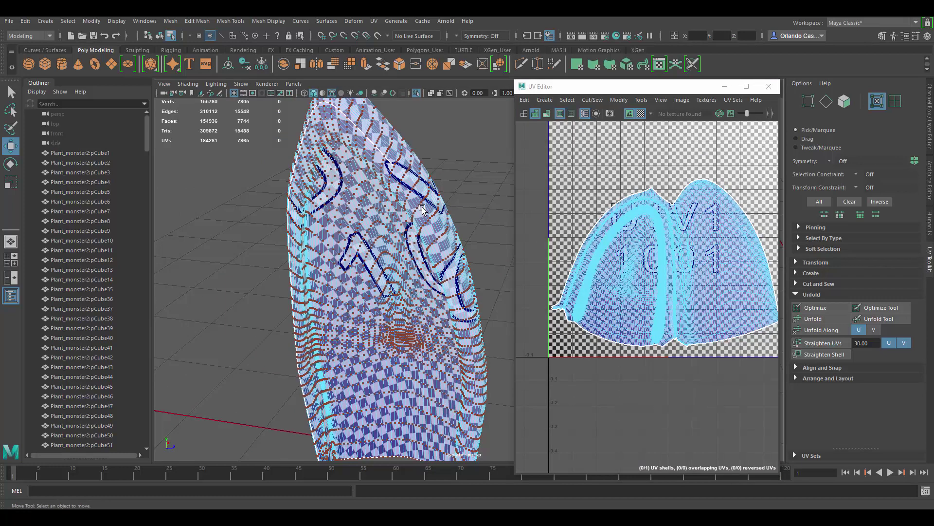
double_click(408, 178)
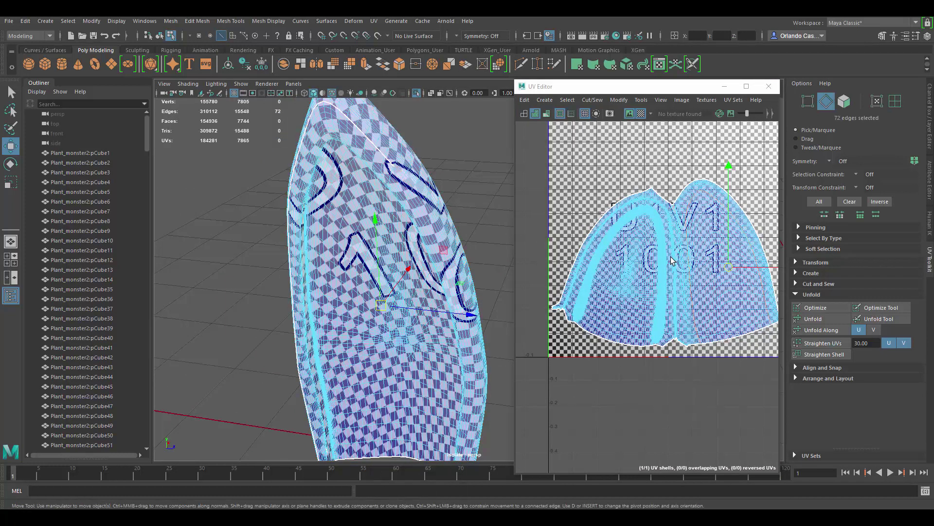
scroll(740, 223, down, 3)
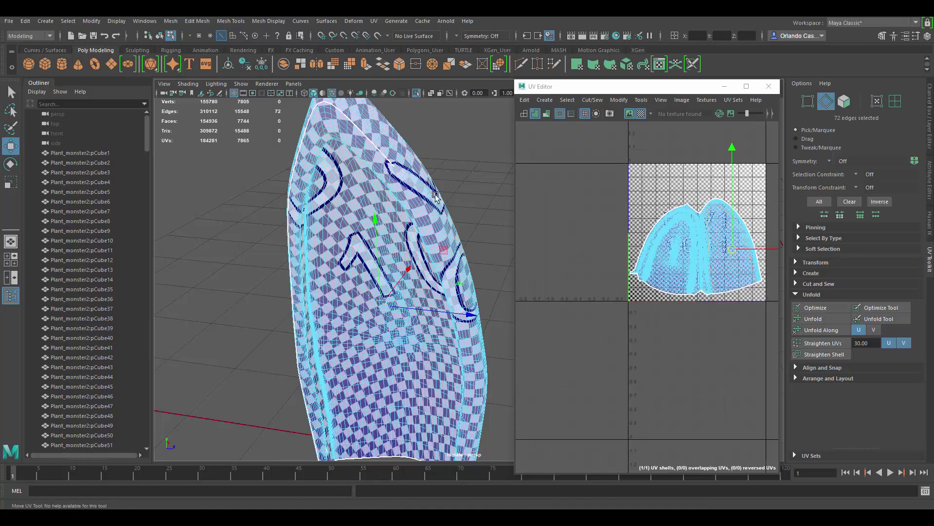
- Return to object selection and turn off isolation so the whole plant monster is shown around the petal
key(F8)
mouse_move(435, 196)
alt+mouse_down()
mouse_move(438, 205)
mouse_move(426, 199)
alt+mouse_up()
key(ctrl+1)
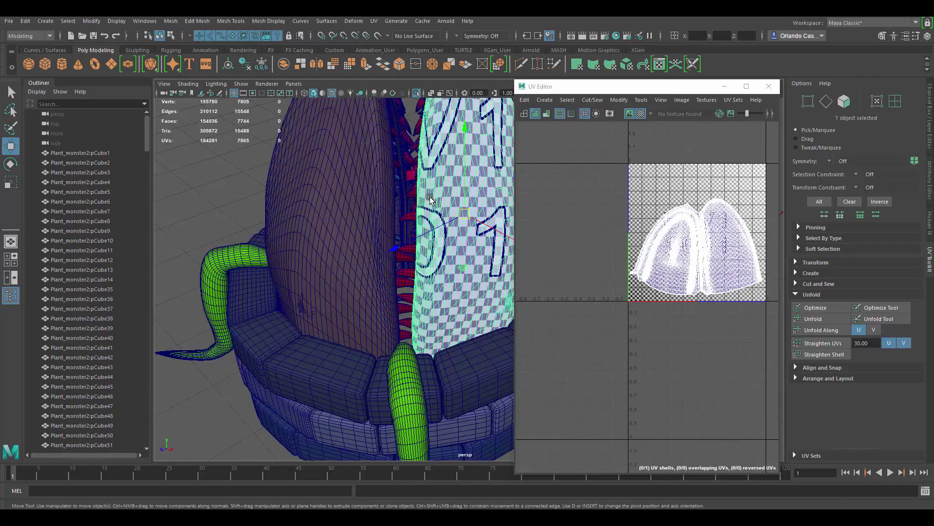
scroll(430, 197, down, 3)
alt+middle_drag(449, 183, 421, 232)
- Compare the UV layouts of the unwrapped front petal and the petal behind it by selecting them in turn
click(422, 157)
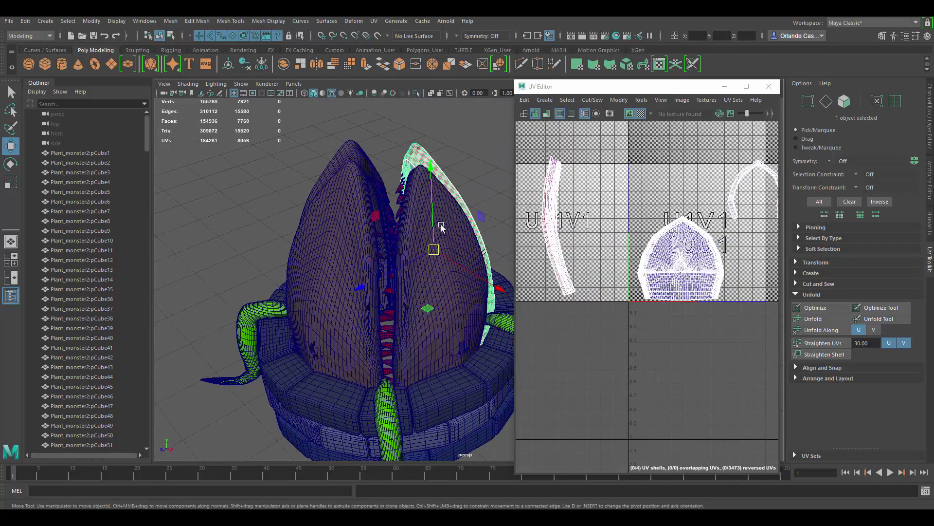
click(421, 158)
click(421, 160)
click(423, 177)
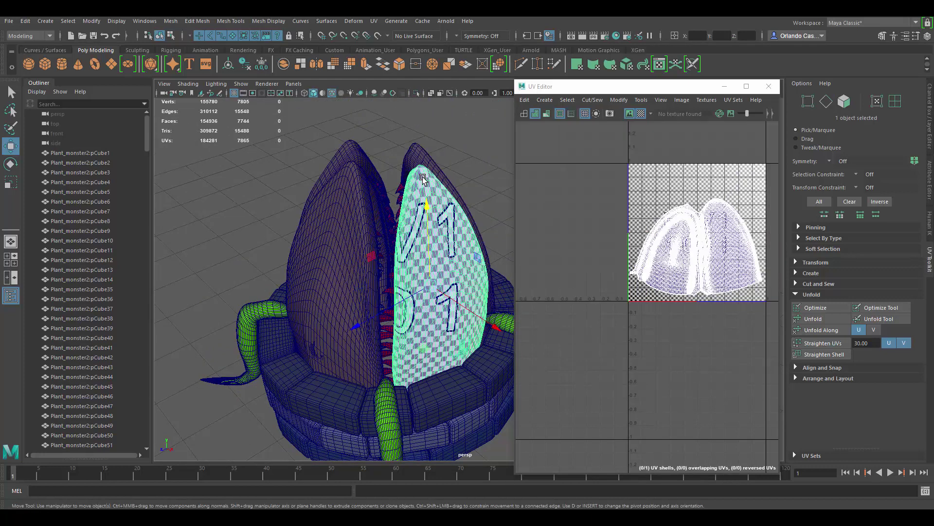
click(421, 159)
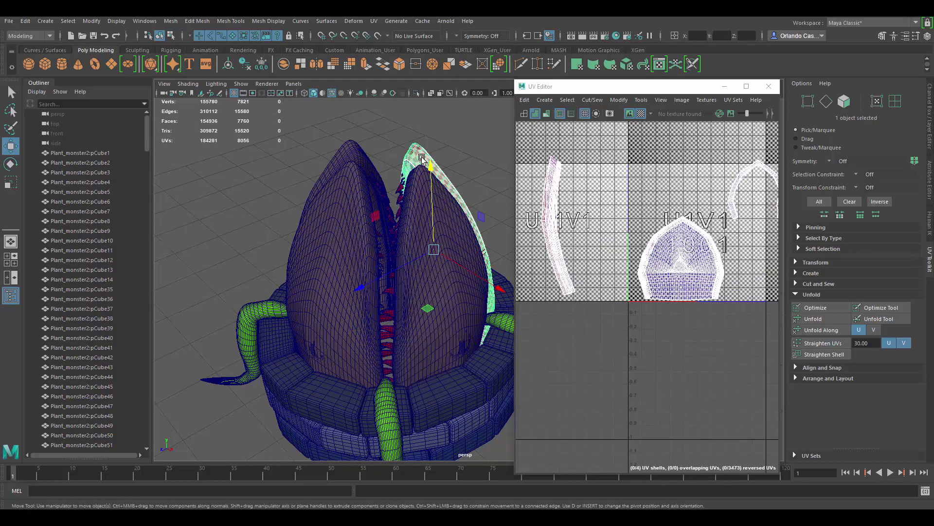
click(417, 194)
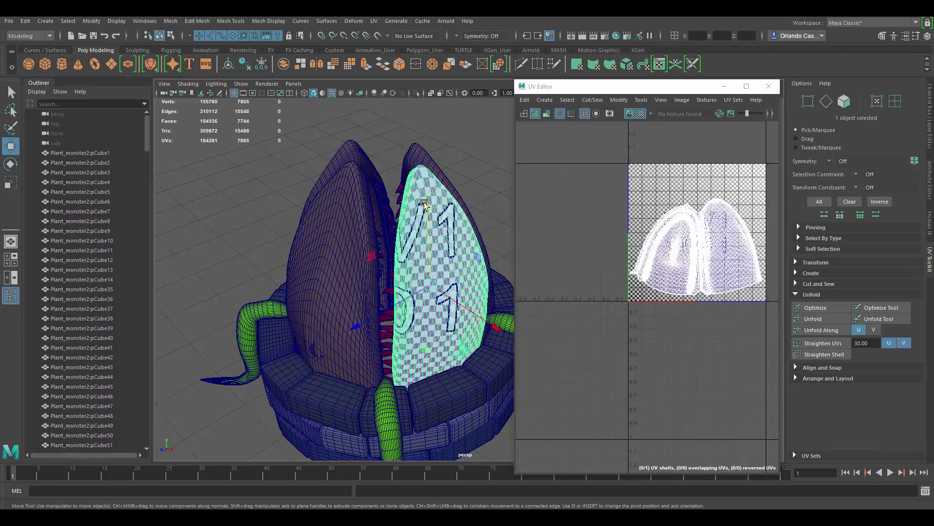
alt+drag(426, 199, 482, 232)
alt+middle_drag(482, 231, 450, 200)
alt+drag(451, 200, 415, 214)
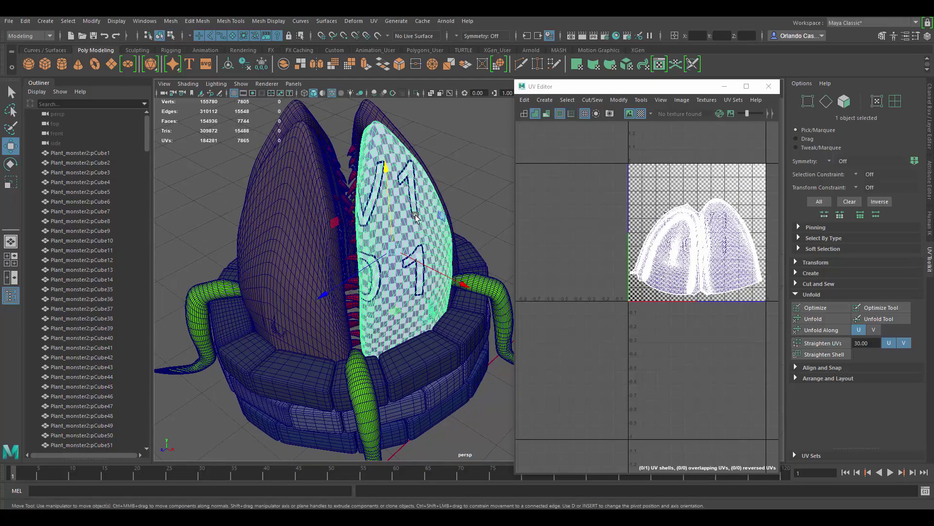
- Transfer all UV sets from the unwrapped petal to the neighbouring front petal, with color sets off and Component sample space
shift+click(296, 198)
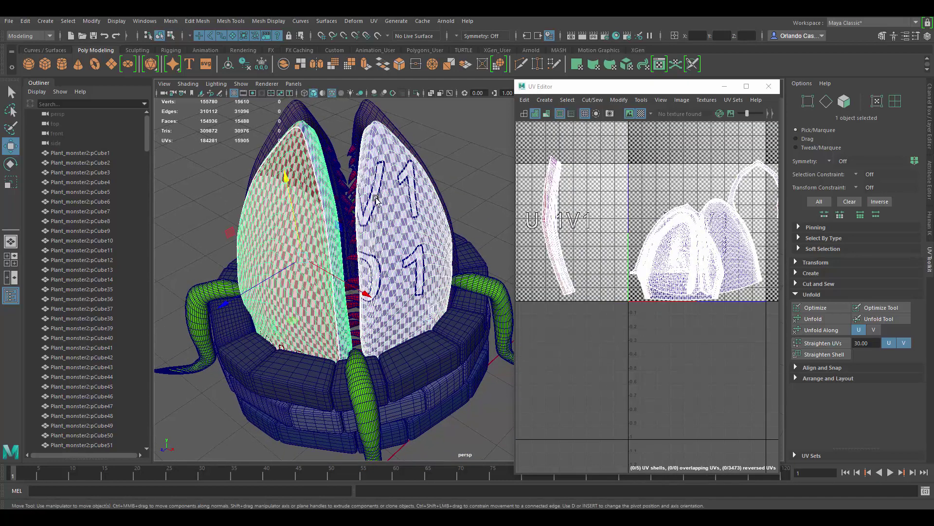
click(378, 197)
shift+click(299, 201)
key(space)
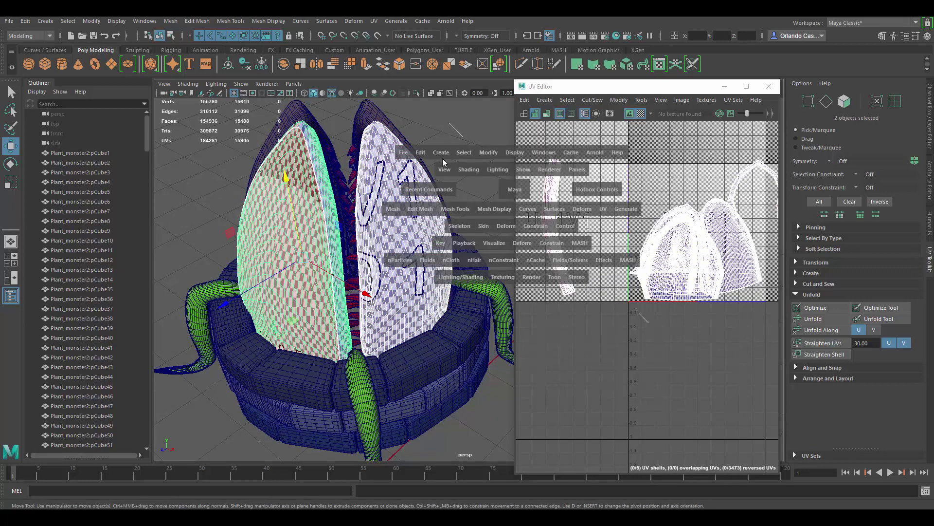
click(171, 21)
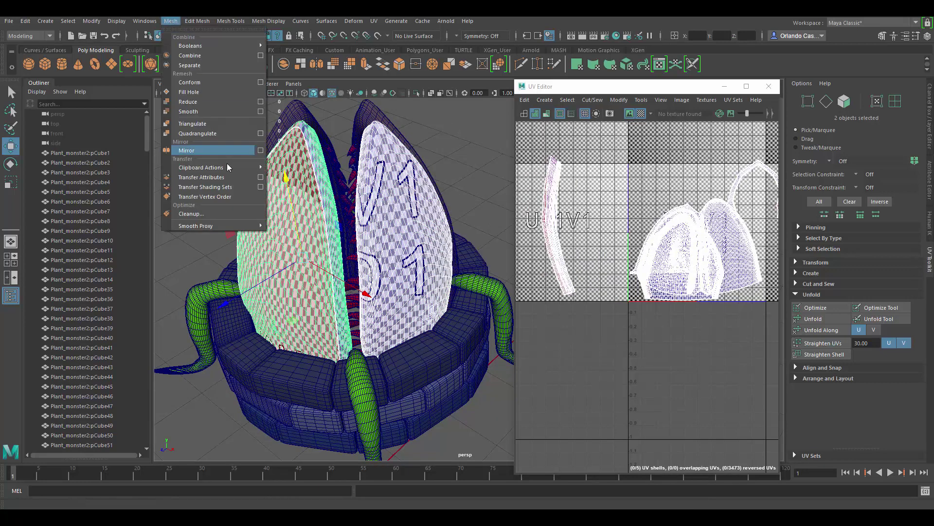
click(262, 177)
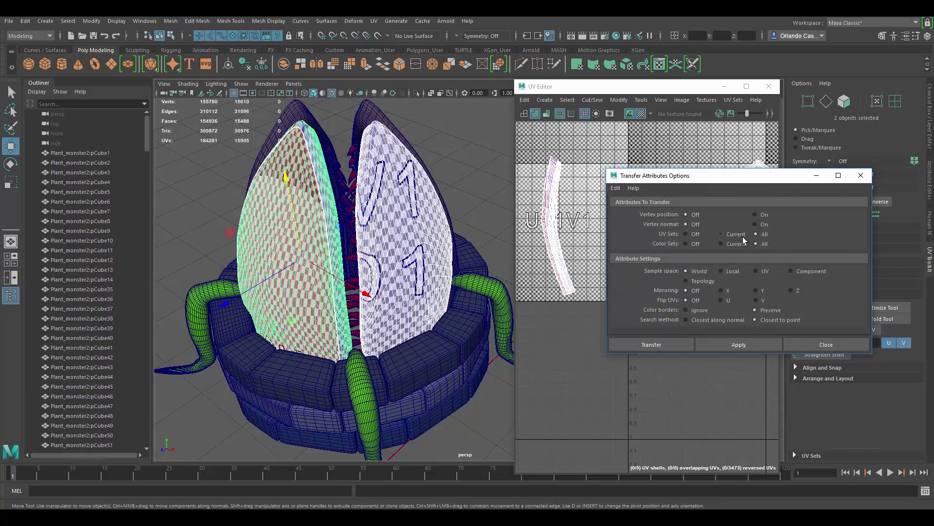
click(686, 245)
click(747, 345)
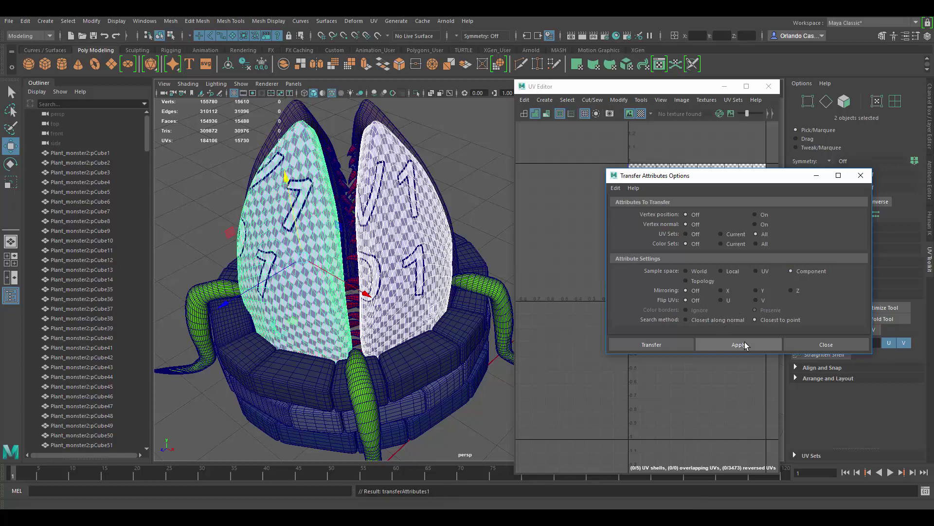
- Inspect the transferred checker pattern on both front petals, selecting them individually and together
drag(714, 182, 703, 266)
click(320, 201)
alt+drag(410, 217, 402, 230)
click(413, 182)
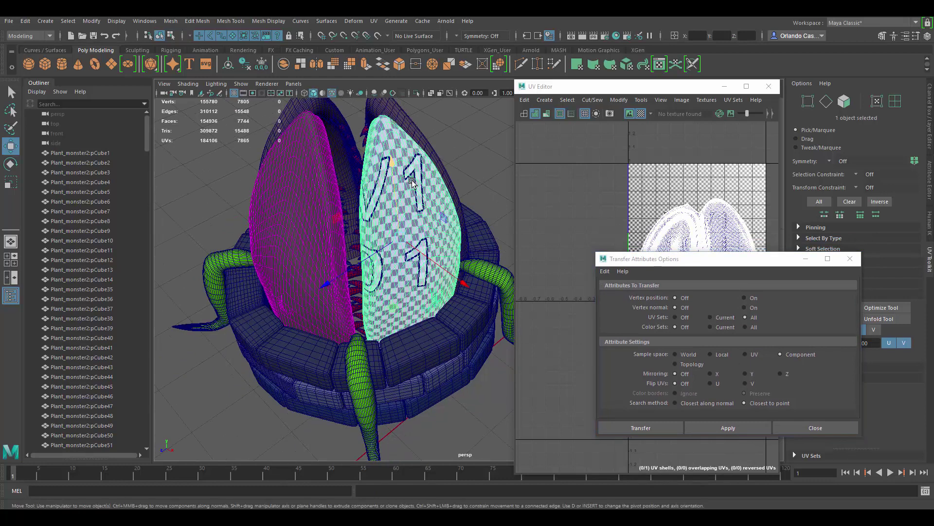
shift+click(322, 205)
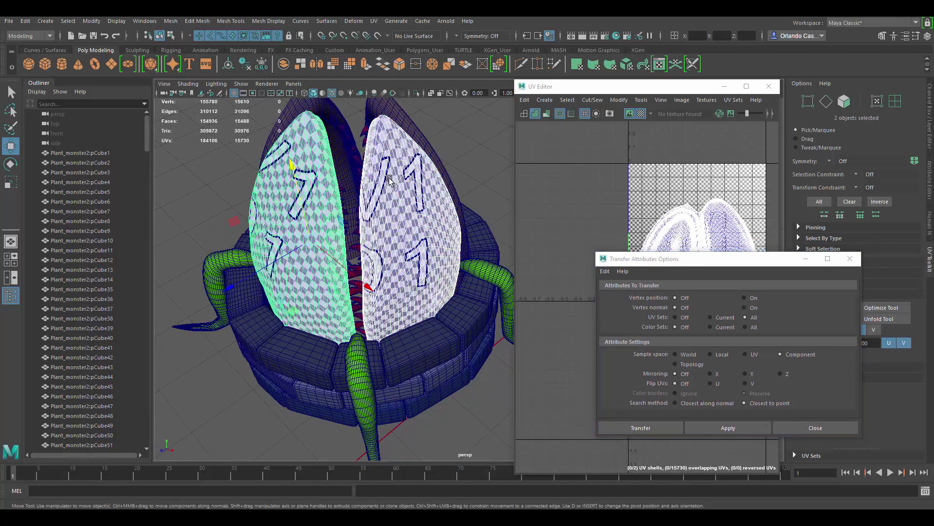
- Try to transfer the unwrapped front petal's UV sets to the petal behind it with the same Component settings
click(389, 177)
shift+click(406, 122)
click(726, 428)
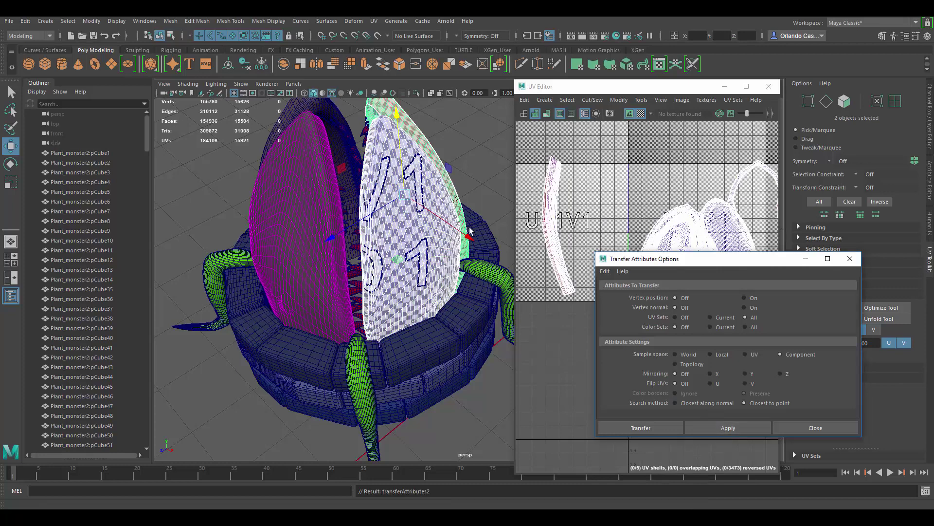
alt+middle_drag(432, 170, 418, 215)
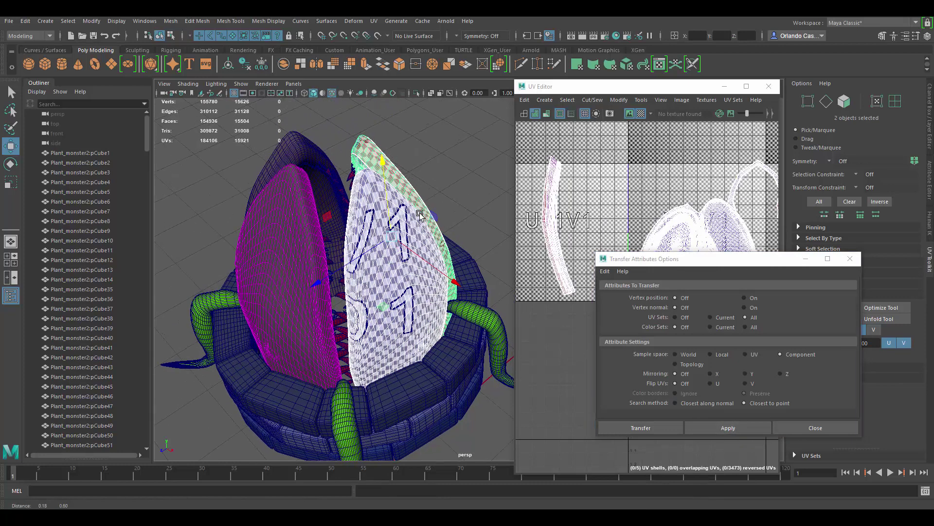
- Check the UV layouts of the two front petals and the petal behind them by selecting each in turn
click(372, 186)
click(371, 153)
click(361, 195)
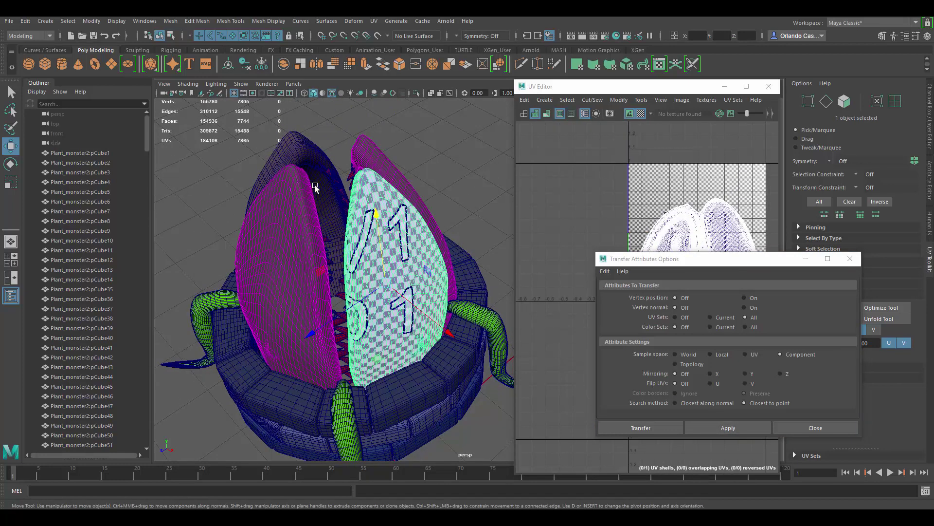
click(310, 155)
click(311, 209)
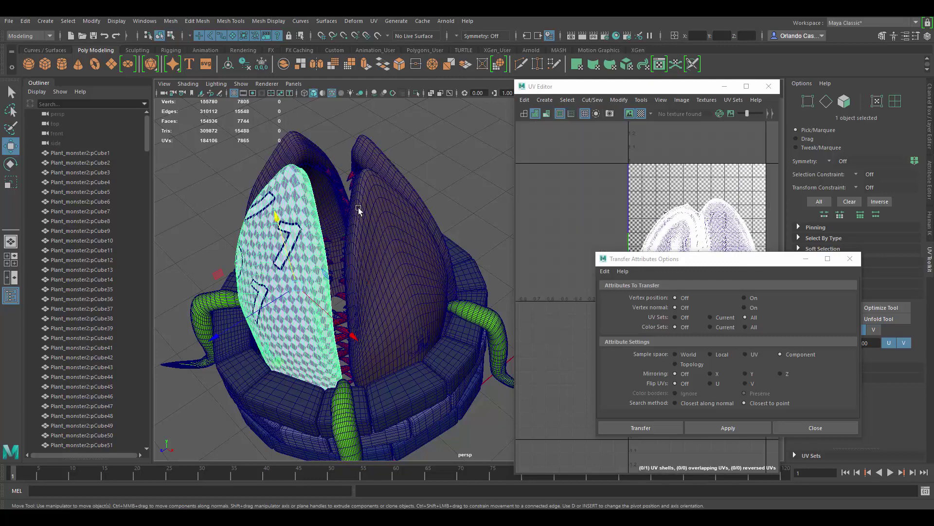
click(360, 210)
alt+drag(399, 198, 237, 107)
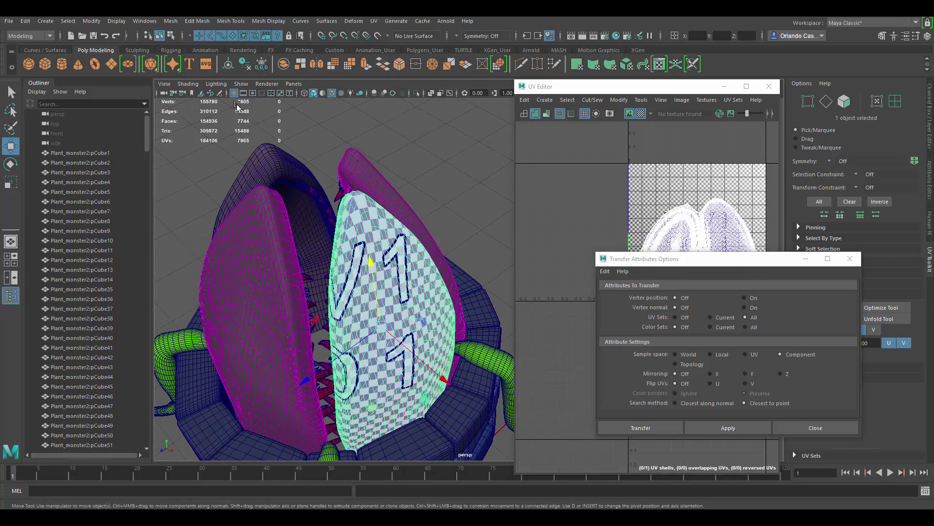
click(348, 175)
click(365, 217)
click(360, 167)
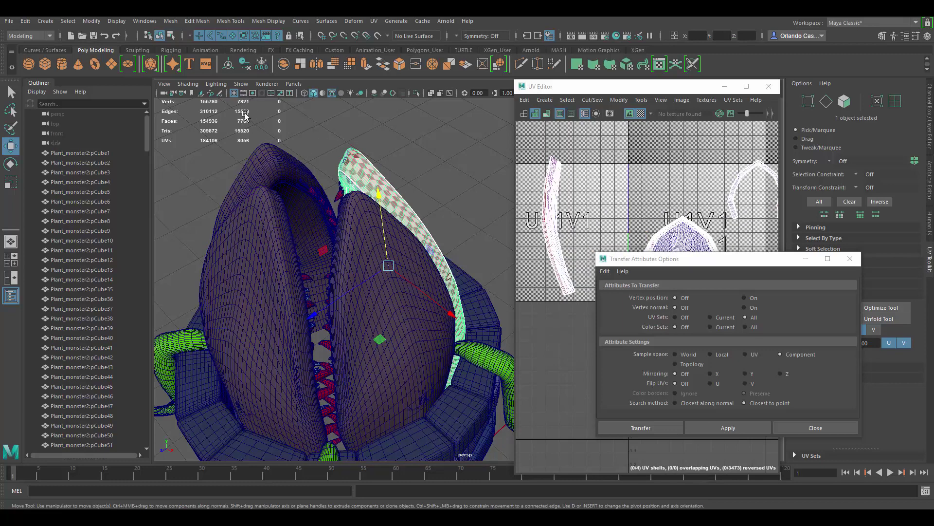
scroll(543, 189, down, 1)
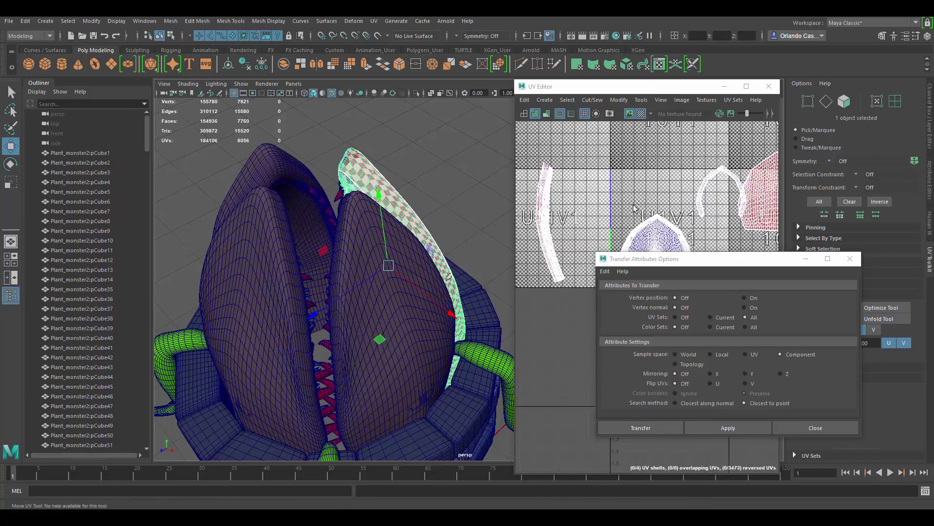
- Close the Transfer Attributes options and UV Editor, delete the history on all objects, and clear the selection
click(851, 258)
click(769, 86)
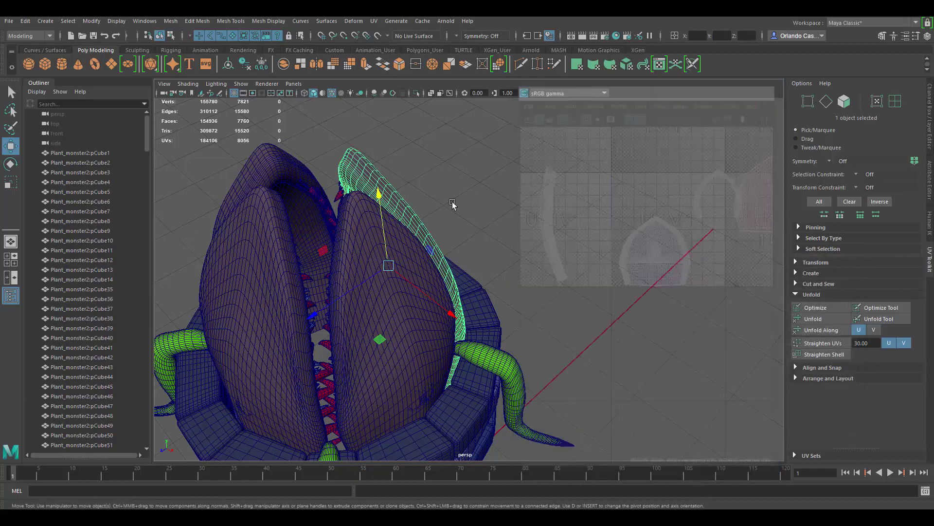
alt+middle_drag(457, 225, 573, 224)
alt+drag(573, 223, 599, 251)
click(564, 200)
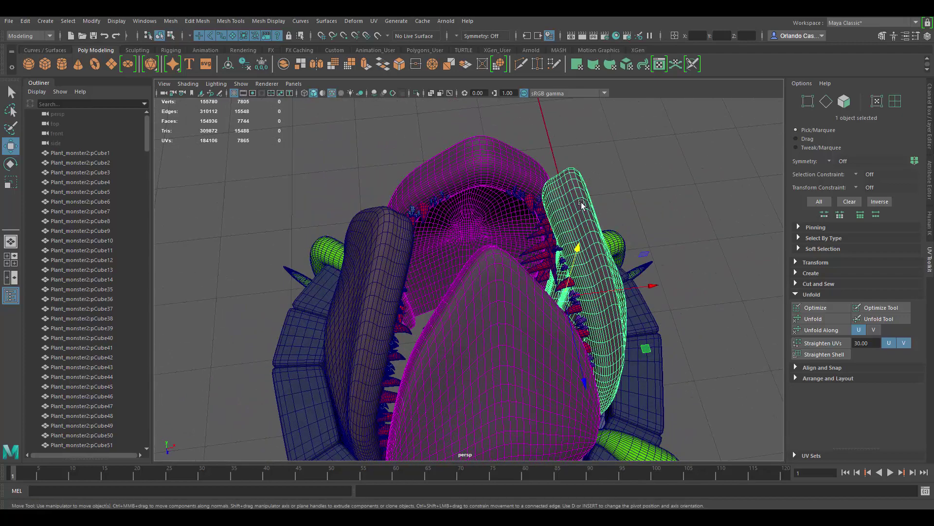
alt+drag(468, 213, 447, 217)
key(space)
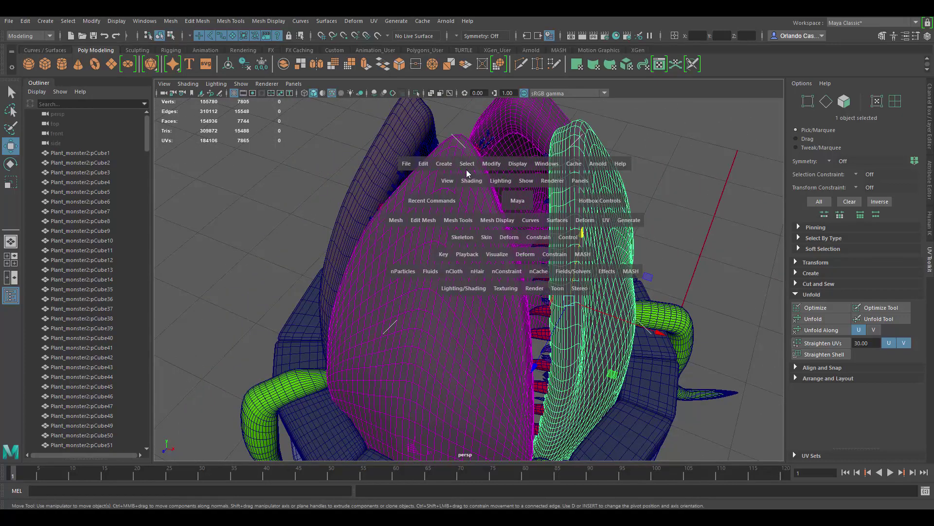
click(423, 164)
mouse_move(487, 281)
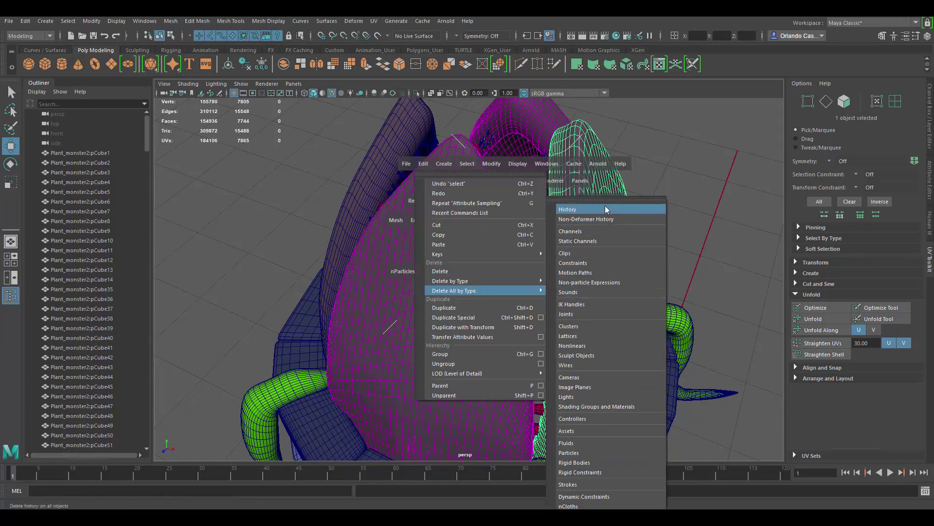
click(606, 206)
click(662, 201)
- Select the front tentacle and show its UV layout in the UV Editor
alt+middle_drag(534, 286, 493, 242)
scroll(493, 241, up, 3)
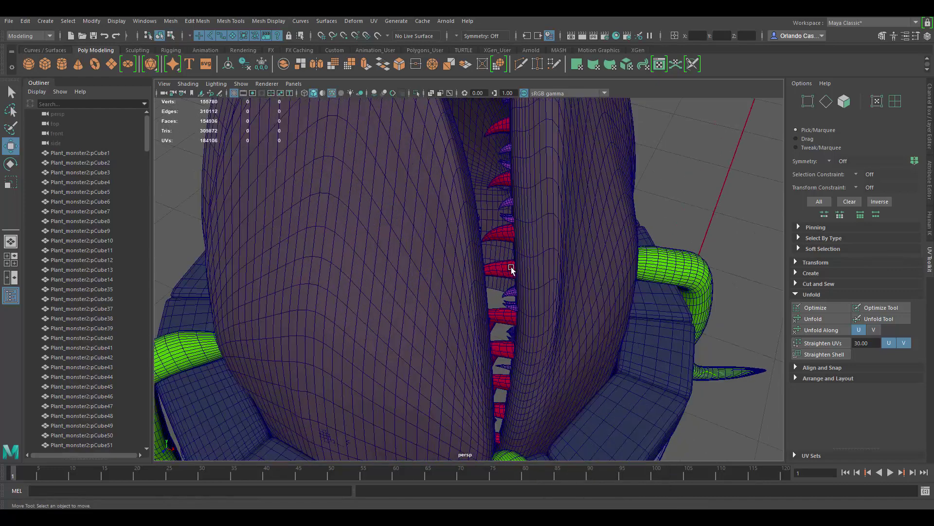
scroll(511, 267, down, 5)
alt+drag(506, 287, 499, 273)
alt+middle_drag(542, 329, 506, 287)
alt+drag(499, 273, 484, 252)
click(484, 253)
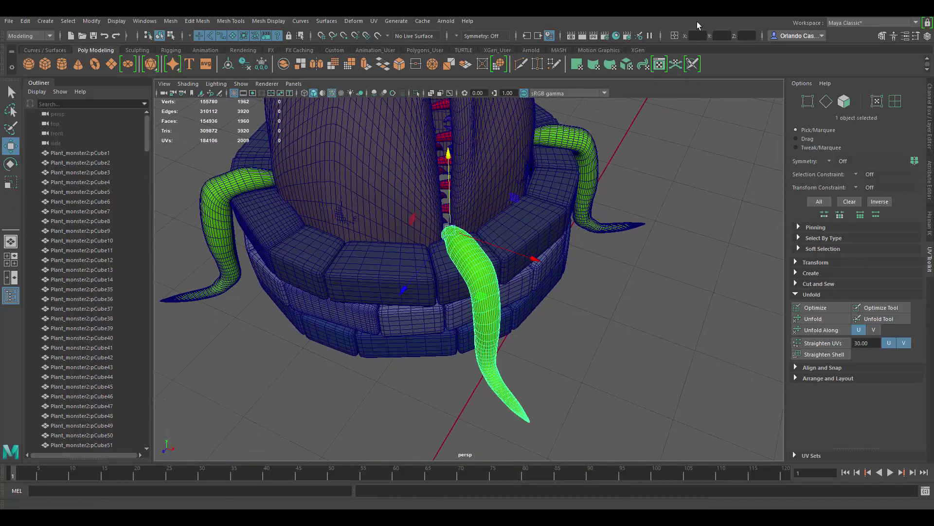
click(659, 64)
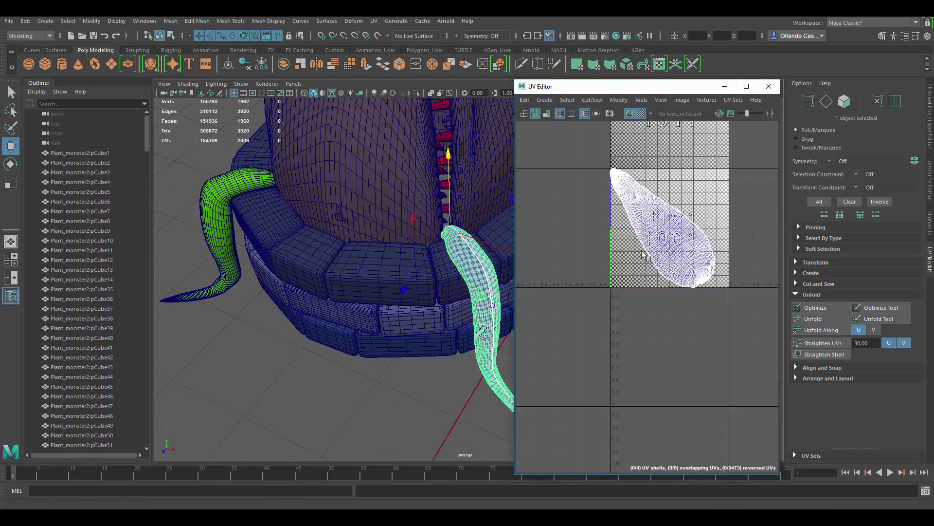
scroll(643, 253, up, 5)
scroll(413, 256, up, 5)
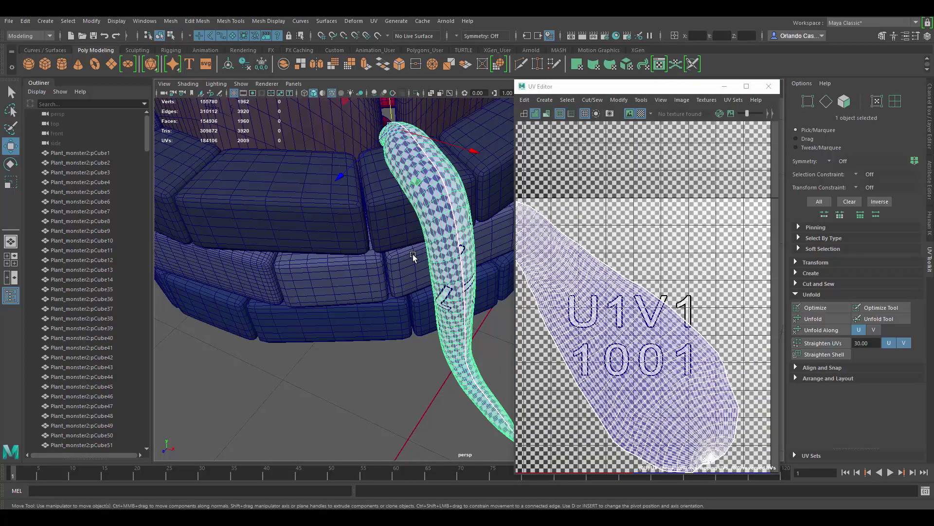
scroll(414, 256, up, 2)
alt+drag(451, 236, 496, 235)
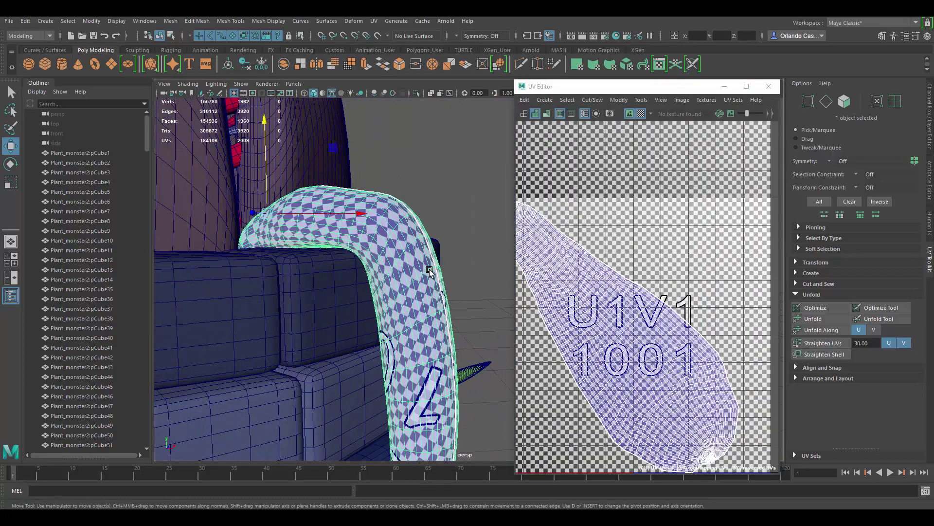
- Isolate the front tentacle and examine the checker pattern along its length for stretching and seams
key(ctrl+1)
key(f)
scroll(433, 267, up, 5)
alt+drag(432, 250, 465, 195)
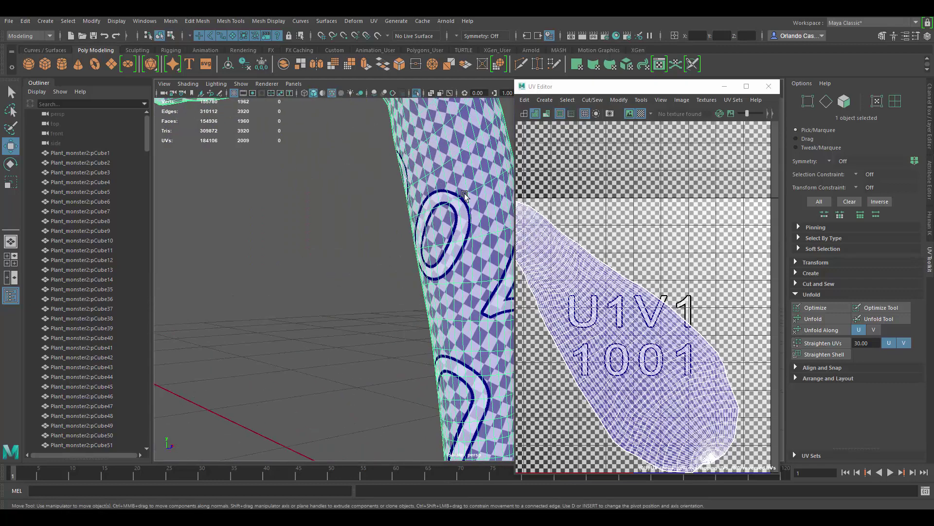
alt+middle_drag(465, 194, 440, 241)
scroll(440, 242, up, 4)
alt+drag(426, 258, 439, 238)
scroll(424, 228, down, 7)
alt+middle_drag(403, 222, 415, 241)
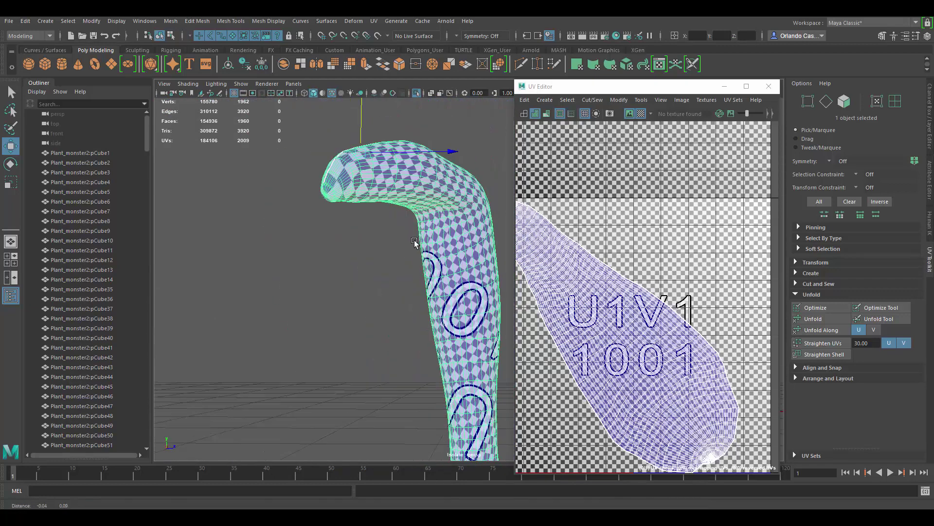
alt+drag(415, 243, 431, 252)
scroll(431, 252, up, 5)
alt+middle_drag(431, 252, 402, 288)
alt+drag(401, 288, 360, 302)
alt+middle_drag(630, 250, 672, 221)
alt+middle_drag(444, 330, 452, 258)
alt+drag(424, 271, 294, 244)
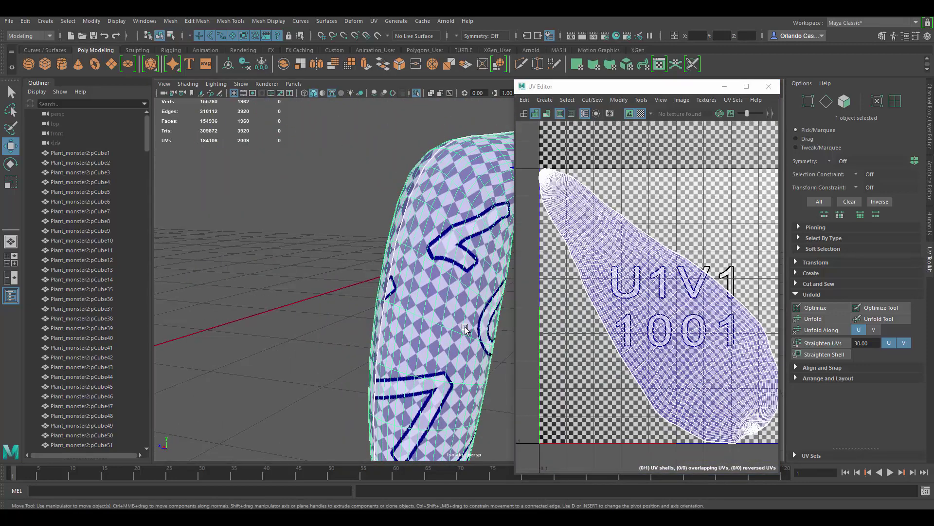
alt+drag(464, 328, 414, 273)
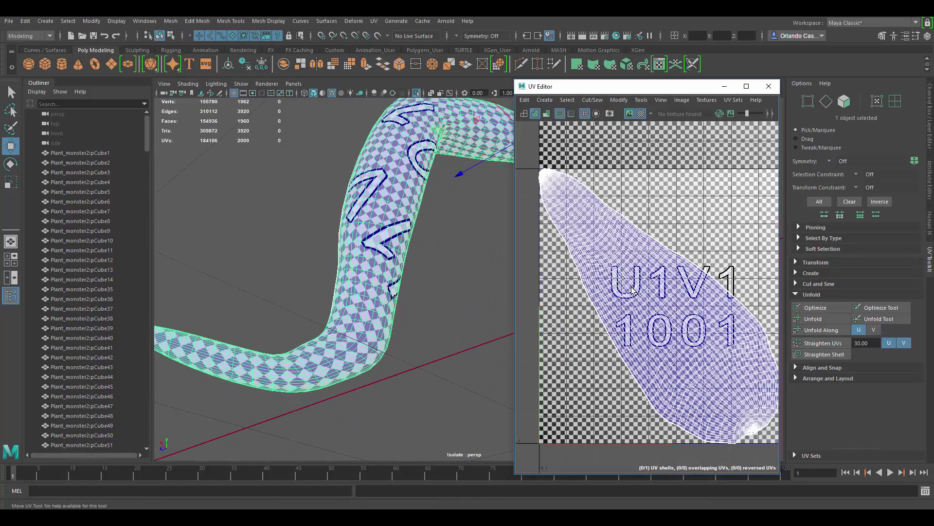
- Unfold all UVs of the front tentacle, then return to object selection and end its isolation
right_drag(632, 291, 680, 267)
scroll(680, 267, down, 4)
drag(762, 389, 579, 192)
click(822, 320)
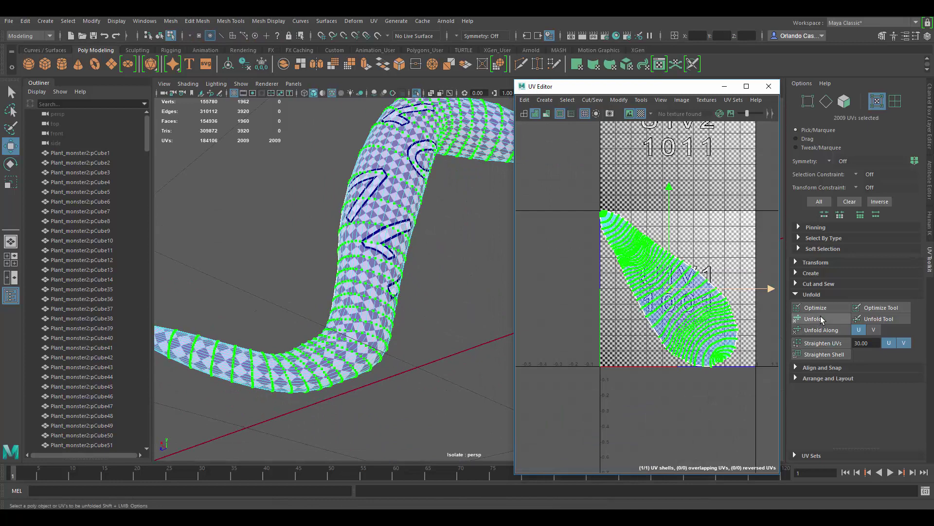
click(821, 320)
scroll(684, 271, up, 2)
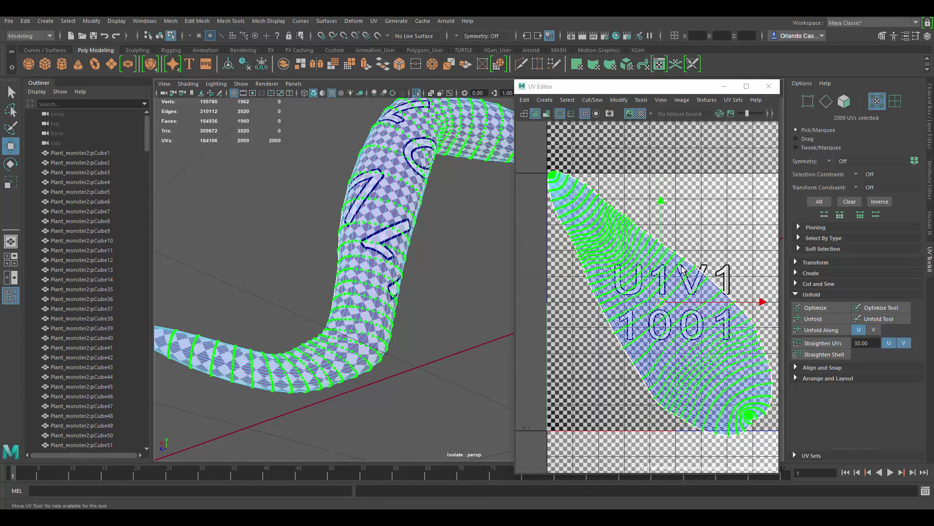
alt+drag(387, 195, 464, 213)
right_drag(376, 180, 422, 165)
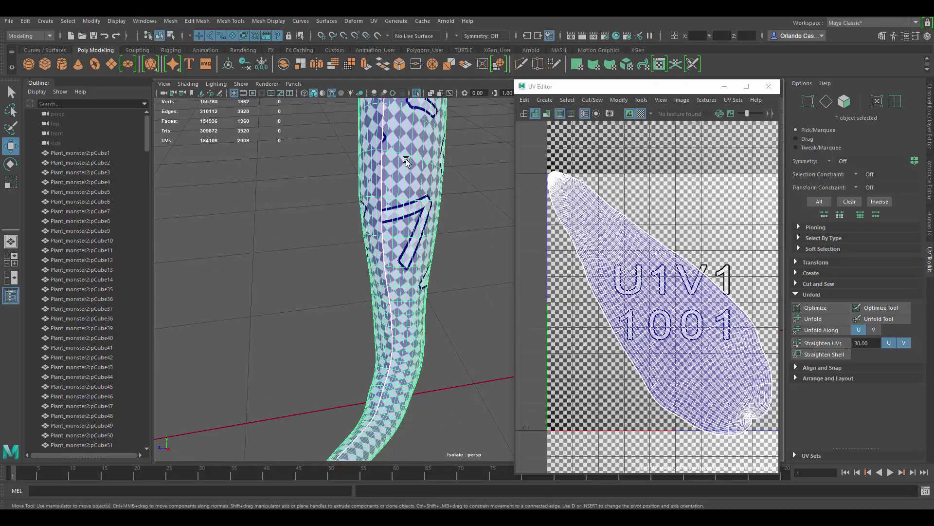
key(ctrl+1)
- Rotate the tentacle's UV shell upright and scale it down to fit inside the U1V1 tile
scroll(654, 241, down, 3)
right_drag(653, 242, 640, 248)
click(639, 248)
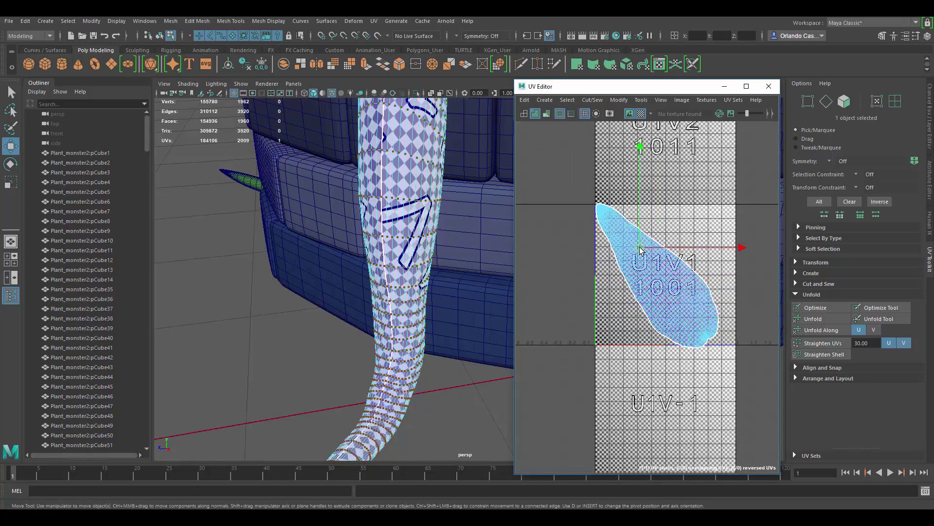
key(ctrl+F12)
key(e)
drag(736, 222, 737, 284)
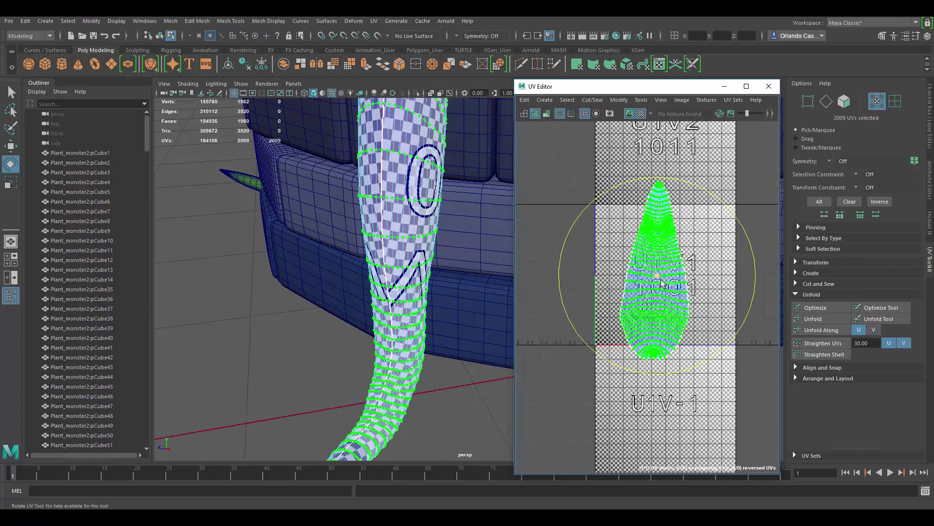
key(r)
drag(657, 276, 637, 277)
- Compare the front tentacle's UV layout with those of the front petal and neighbouring tentacle, and check a base brick
alt+right_drag(467, 161, 423, 131)
alt+middle_drag(423, 131, 384, 235)
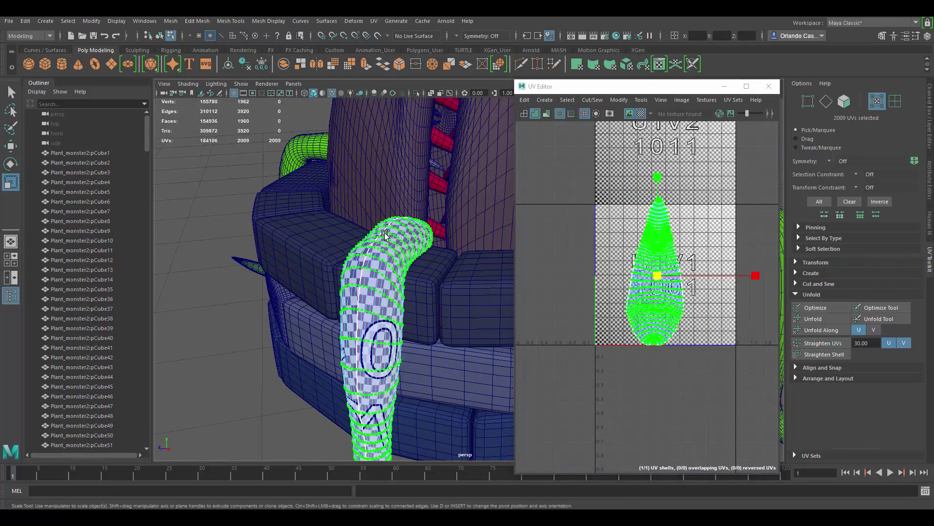
key(F8)
alt+drag(384, 235, 423, 214)
key(w)
shift+click(464, 195)
alt+right_drag(423, 214, 369, 195)
alt+drag(370, 195, 358, 188)
alt+right_drag(358, 188, 389, 200)
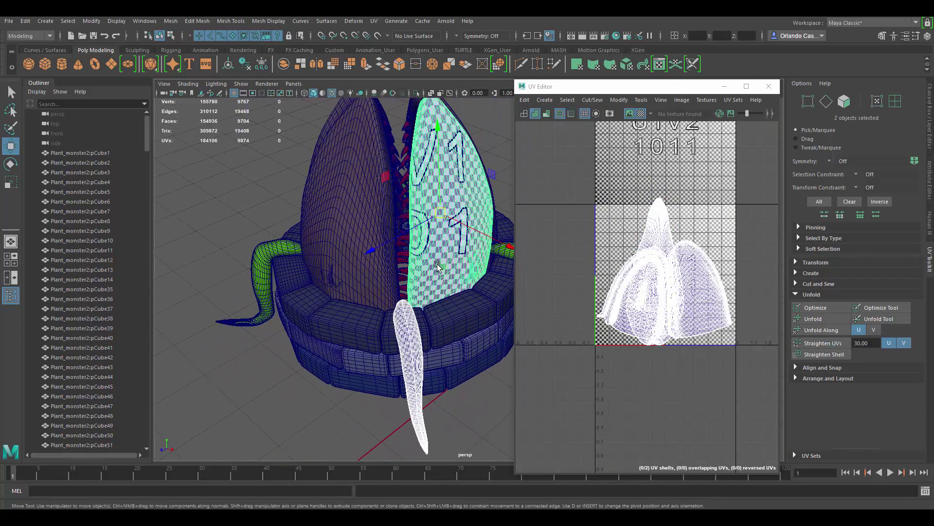
alt+drag(437, 266, 411, 288)
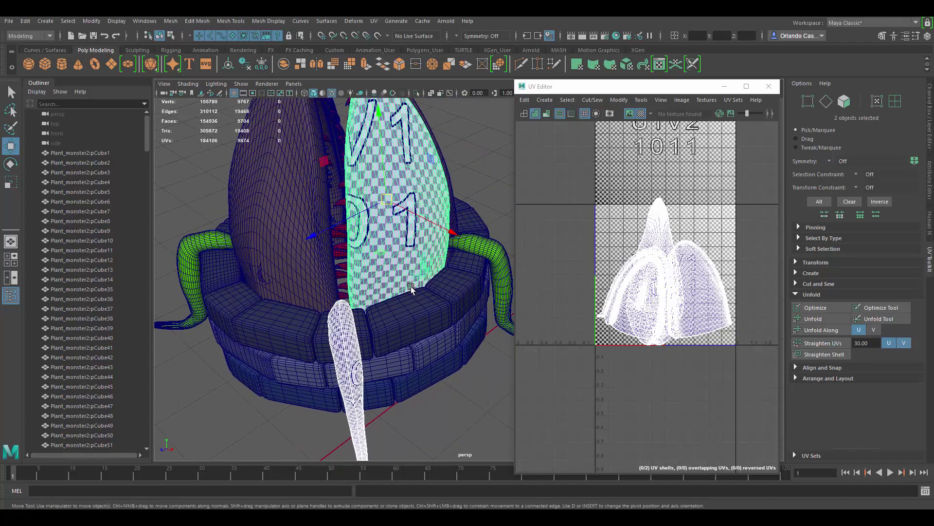
click(481, 249)
shift+click(342, 330)
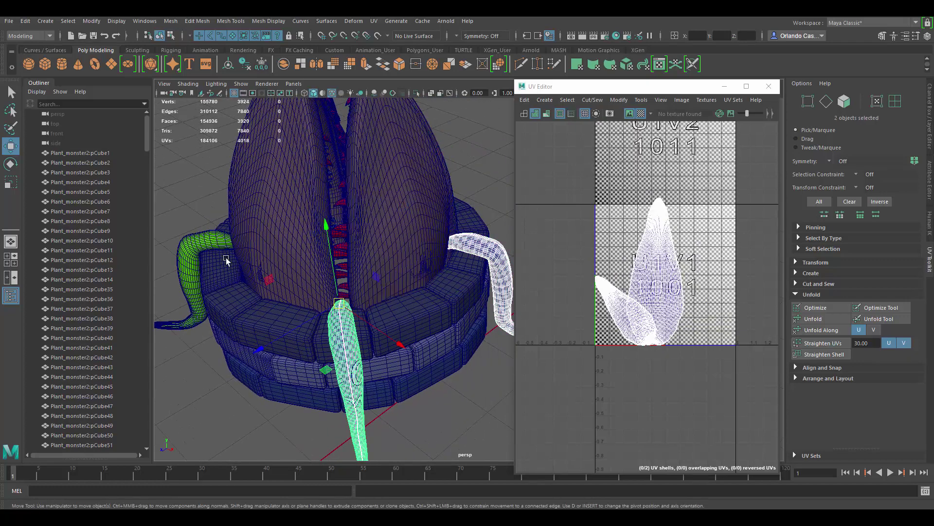
click(429, 337)
- Select one tooth along the edge inside the petals, frame it, and isolate it
alt+middle_drag(371, 225, 419, 287)
alt+right_drag(419, 287, 401, 211)
alt+drag(400, 211, 390, 227)
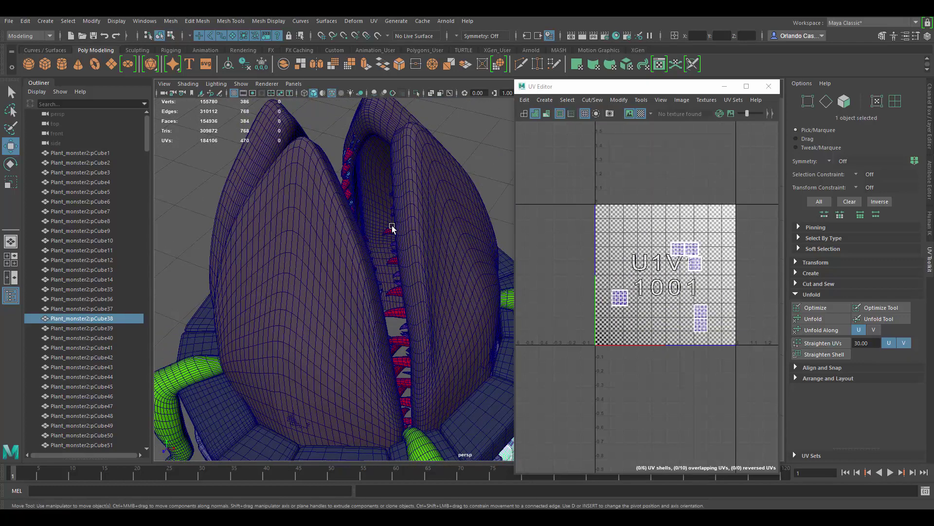
click(391, 229)
key(f)
alt+middle_drag(427, 228, 367, 244)
alt+right_drag(367, 243, 352, 235)
alt+drag(351, 236, 404, 214)
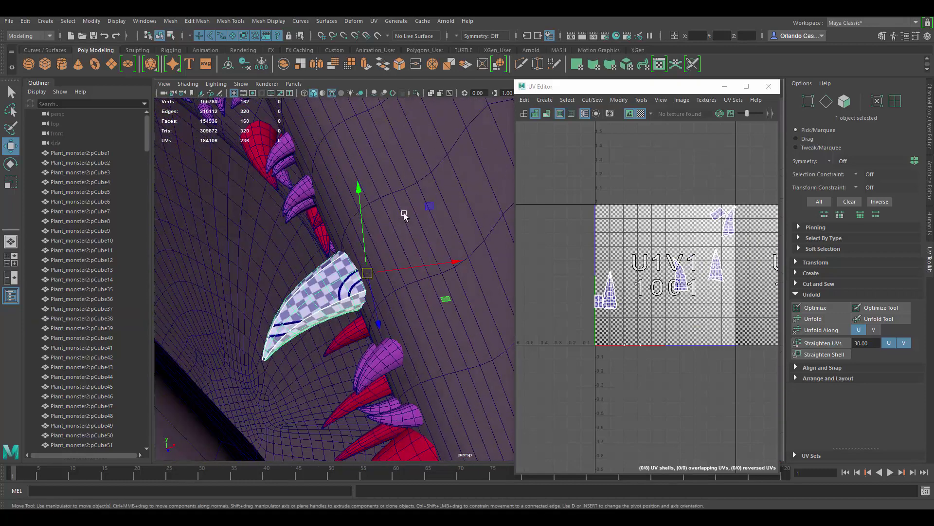
key(ctrl+1)
- Inspect the isolated tooth's UV shells and replace them with a planar UV projection of the whole tooth
scroll(404, 214, up, 2)
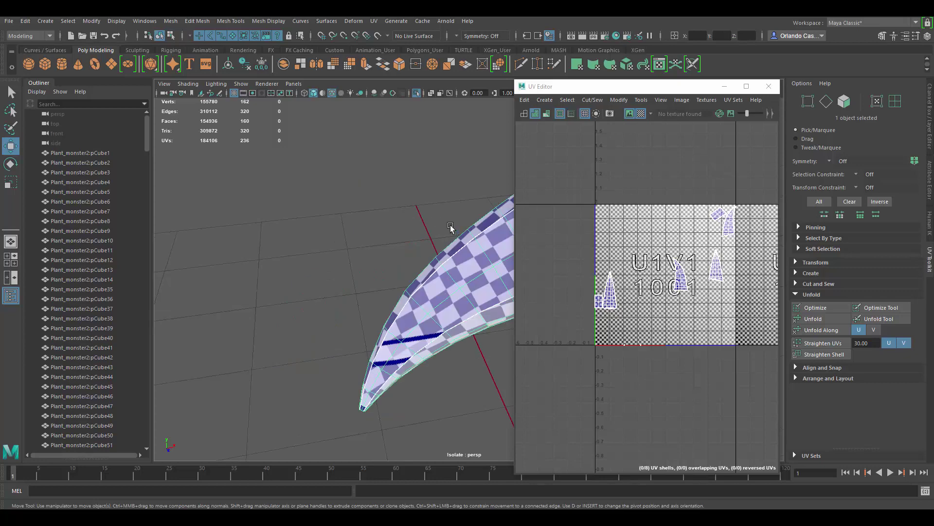
scroll(448, 229, up, 3)
scroll(719, 207, up, 3)
scroll(704, 199, down, 2)
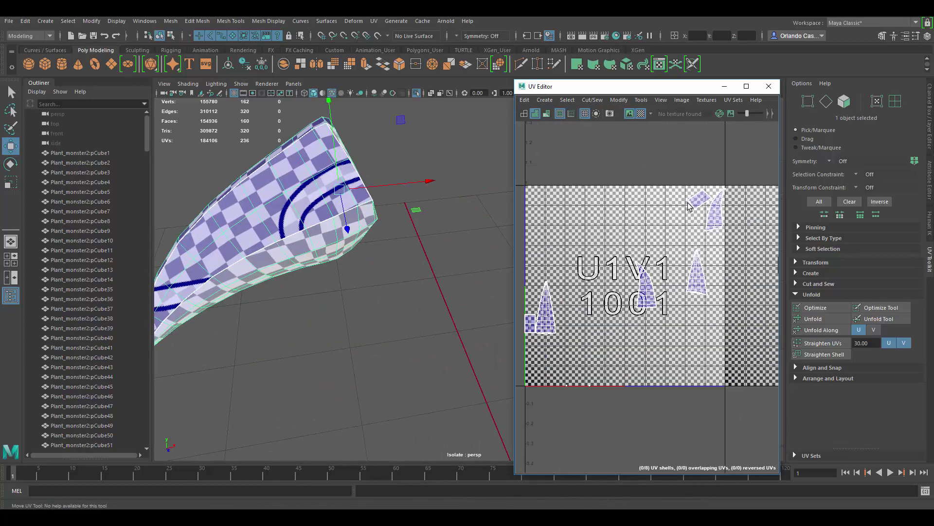
alt+middle_drag(643, 212, 663, 214)
alt+drag(377, 248, 440, 210)
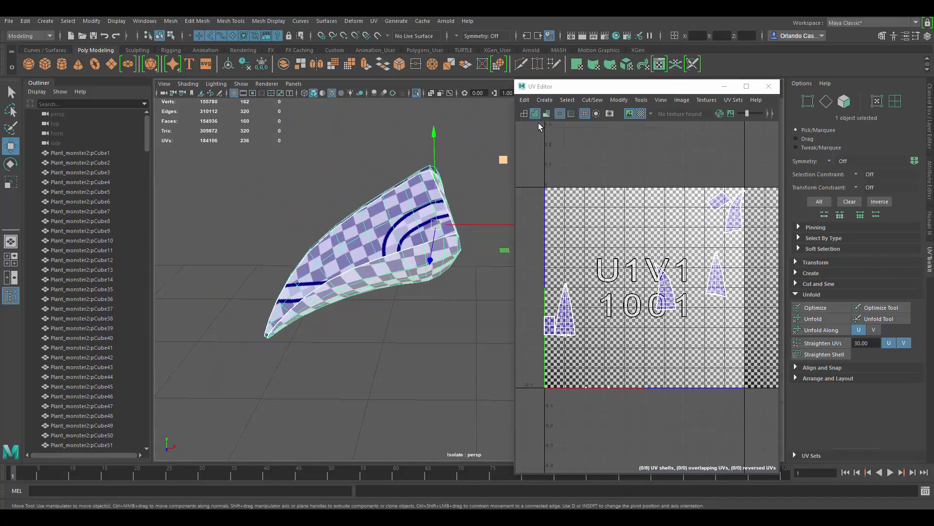
click(577, 65)
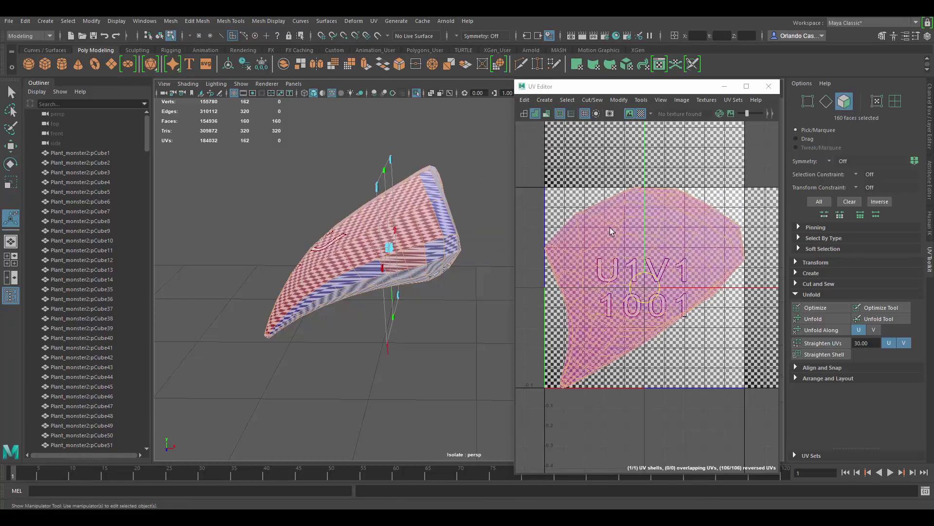
click(492, 195)
alt+drag(413, 273, 419, 263)
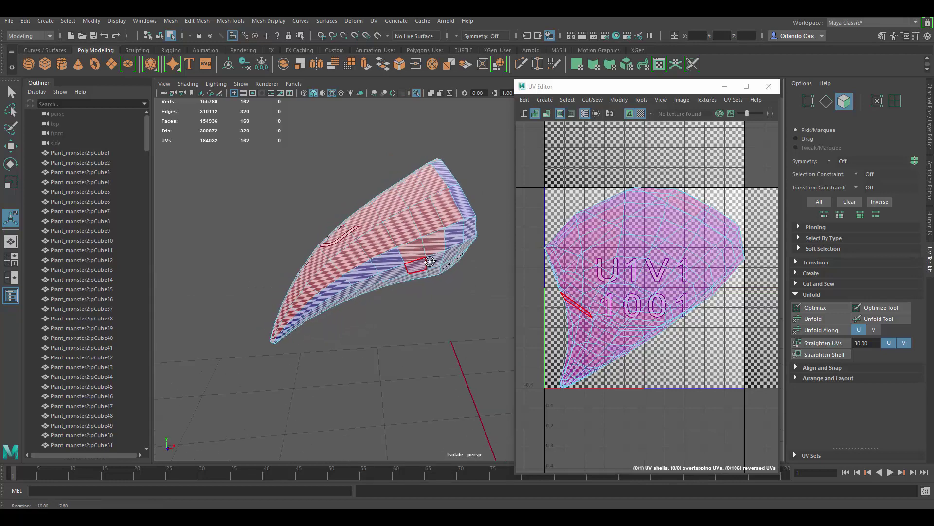
alt+middle_drag(418, 262, 455, 256)
alt+drag(419, 233, 428, 222)
alt+right_drag(377, 217, 405, 227)
alt+middle_drag(406, 225, 399, 227)
right_click(420, 194)
right_drag(420, 193, 420, 168)
double_click(434, 194)
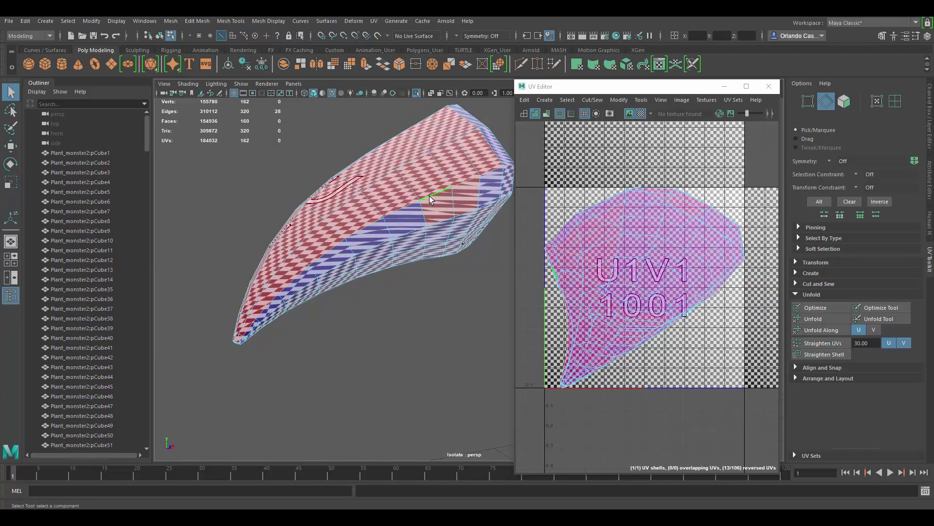
alt+drag(385, 260, 387, 237)
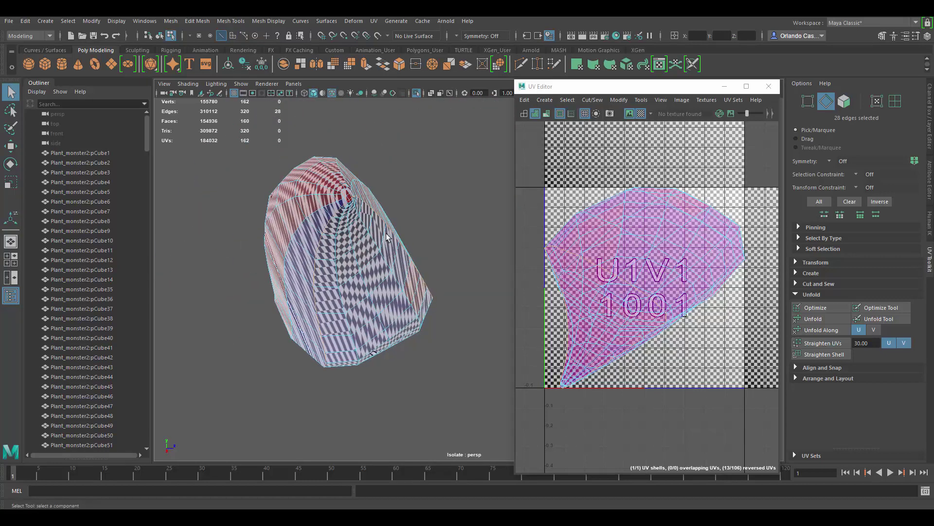
alt+drag(360, 190, 387, 269)
shift+double_click(318, 224)
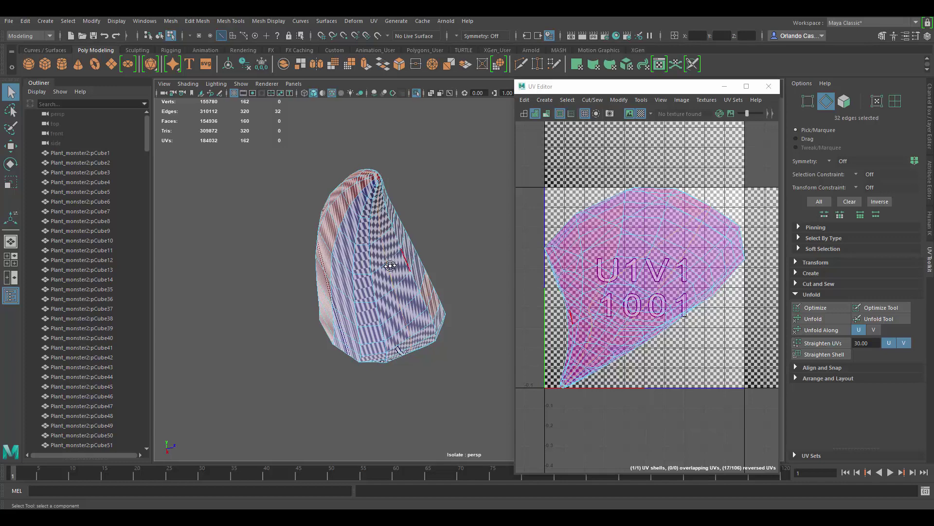
- Select the edge loop running lengthwise along the tooth to its tip and cut the UVs along it
alt+drag(399, 245, 419, 276)
alt+middle_drag(462, 243, 429, 256)
alt+right_drag(429, 263, 434, 363)
alt+right_drag(392, 258, 363, 241)
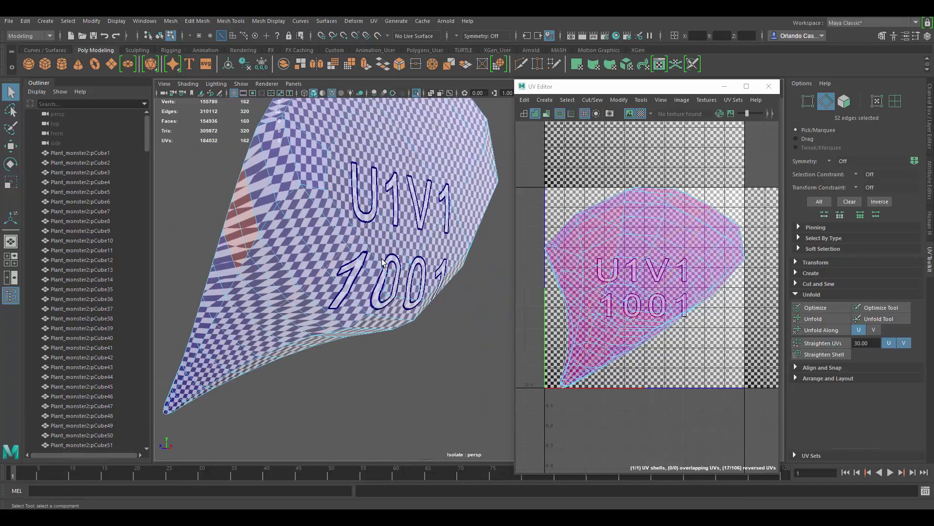
click(356, 240)
alt+drag(357, 242, 481, 289)
shift+right_click(610, 271)
mouse_move(610, 271)
shift+right_down()
mouse_move(557, 268)
mouse_move(627, 260)
mouse_move(526, 270)
mouse_move(543, 261)
mouse_move(551, 278)
mouse_move(550, 267)
mouse_move(453, 212)
mouse_move(668, 273)
mouse_move(631, 281)
mouse_move(624, 272)
shift+right_up()
shift+right_click(624, 273)
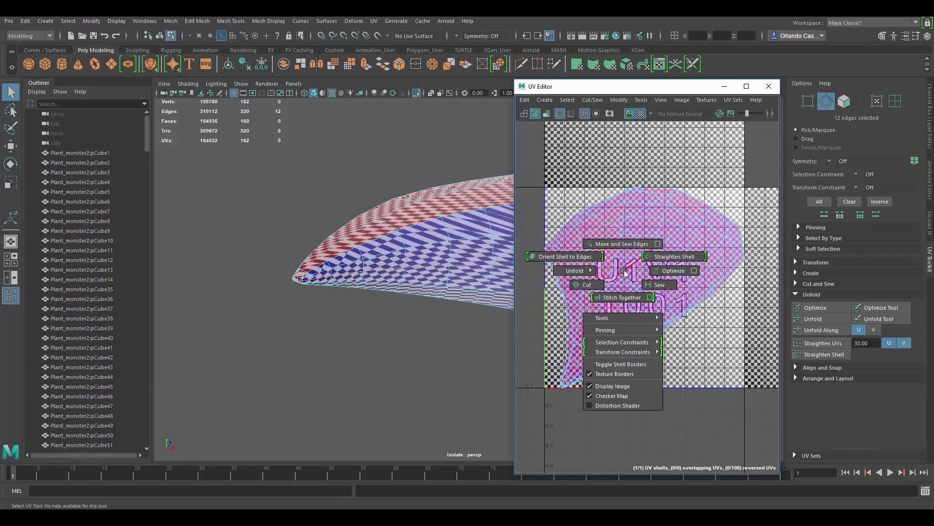
click(579, 286)
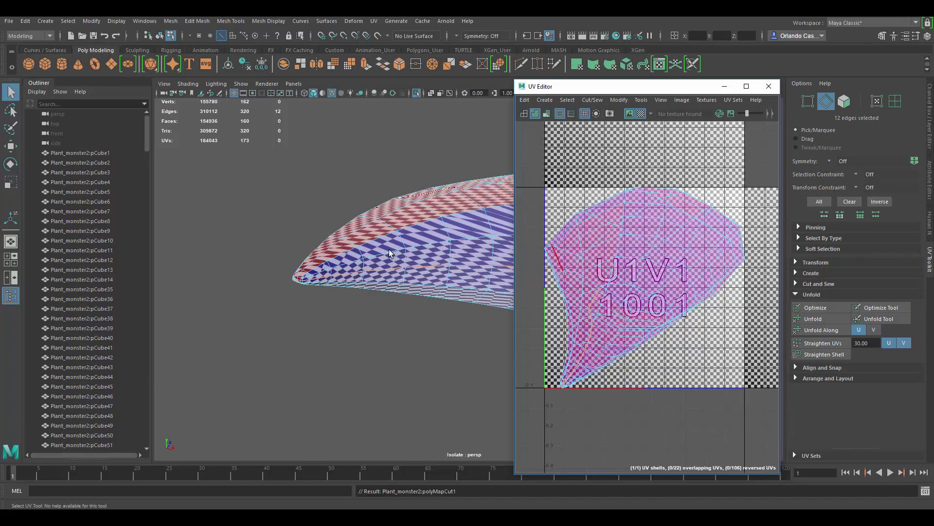
- Select all of the tooth's UVs and unfold them from the new lengthwise seam
scroll(679, 246, down, 2)
ctrl+right_drag(677, 243, 655, 241)
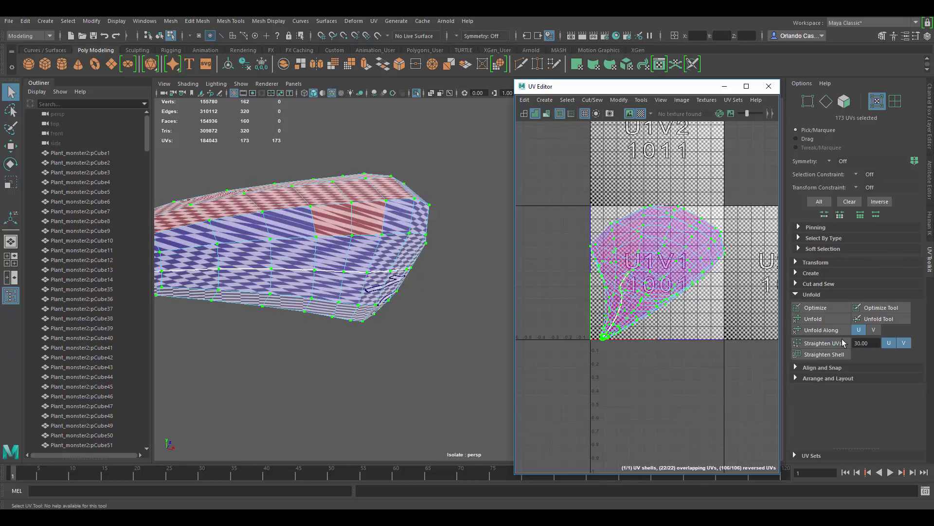
click(827, 318)
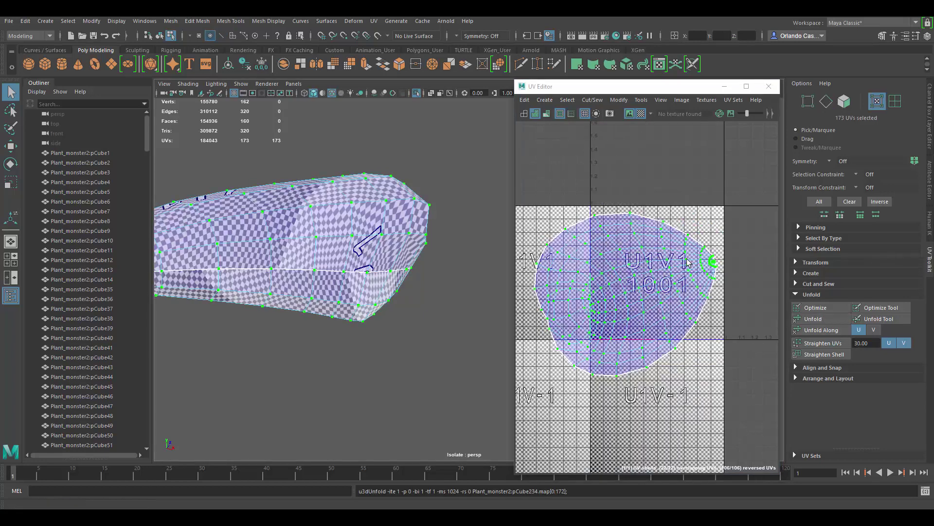
scroll(687, 258, down, 1)
click(672, 214)
- Select the edges that continue the lengthwise seam across the tooth's base and cut the UVs along them
alt+drag(306, 259, 423, 285)
alt+drag(398, 208, 350, 229)
key(f)
drag(283, 139, 424, 243)
scroll(378, 210, down, 4)
alt+right_drag(424, 243, 531, 308)
alt+drag(508, 301, 360, 258)
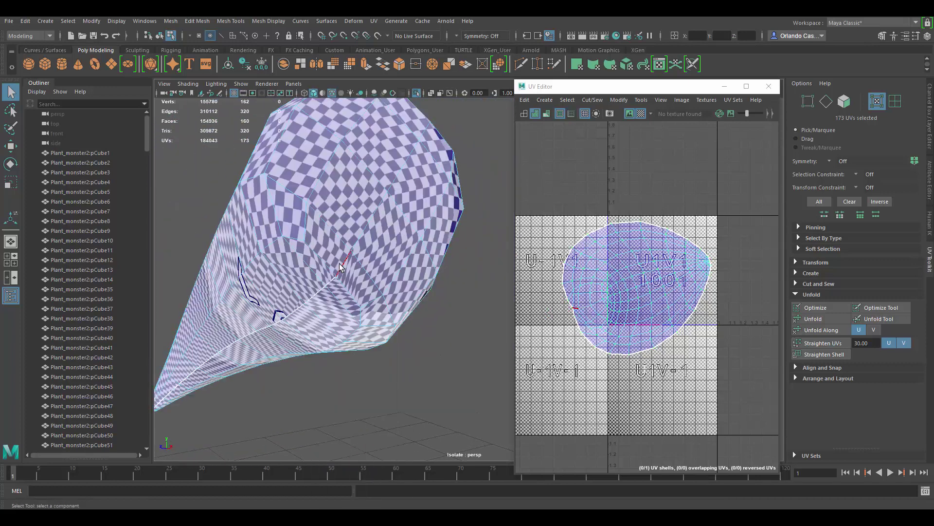
key(F10)
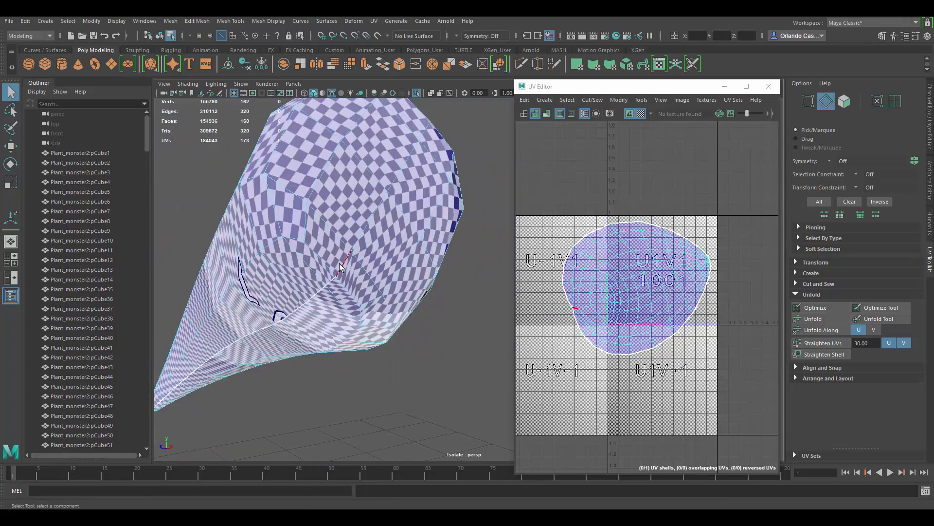
shift+double_click(412, 149)
alt+drag(413, 180, 370, 205)
alt+drag(462, 153, 487, 230)
alt+right_drag(487, 230, 435, 253)
alt+drag(466, 253, 433, 291)
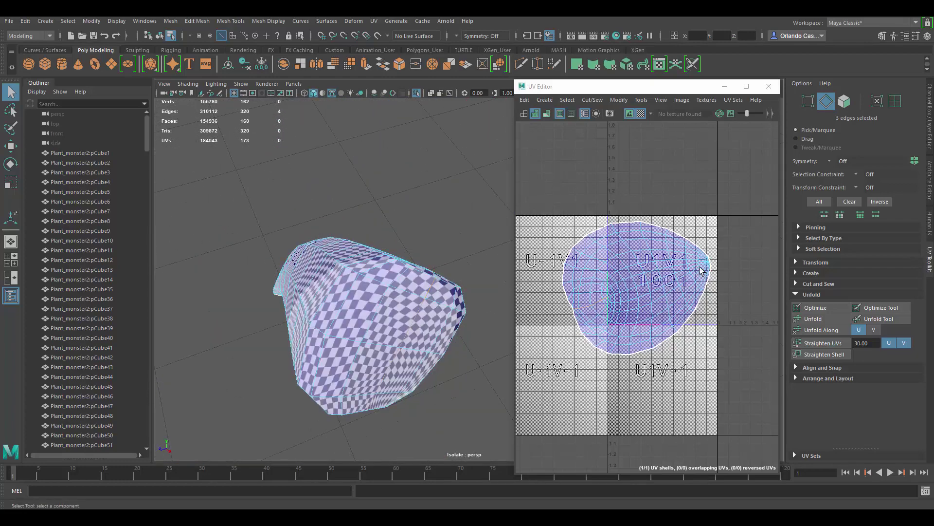
shift+right_drag(700, 271, 674, 284)
- Unfold the whole tooth shell again and inspect the checker pattern around the base for distortion
ctrl+right_drag(665, 231, 650, 241)
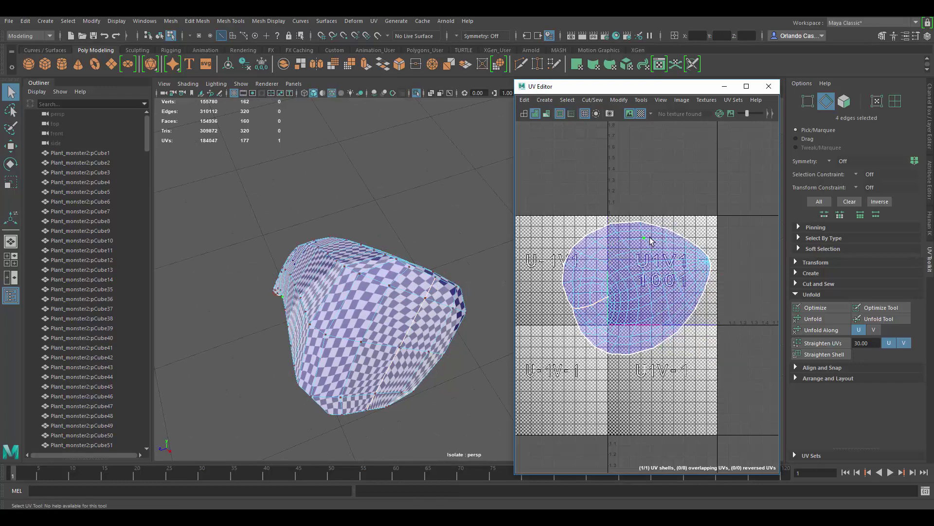
click(817, 319)
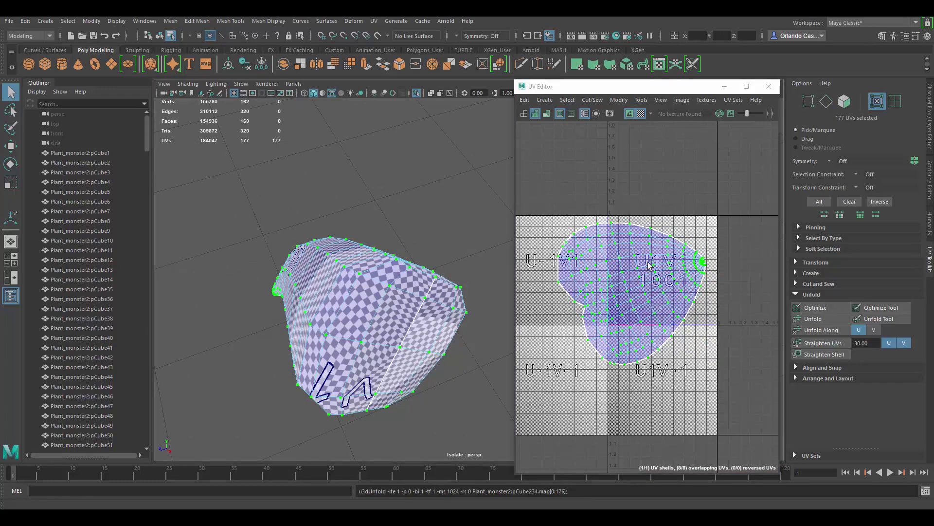
alt+drag(427, 314, 417, 238)
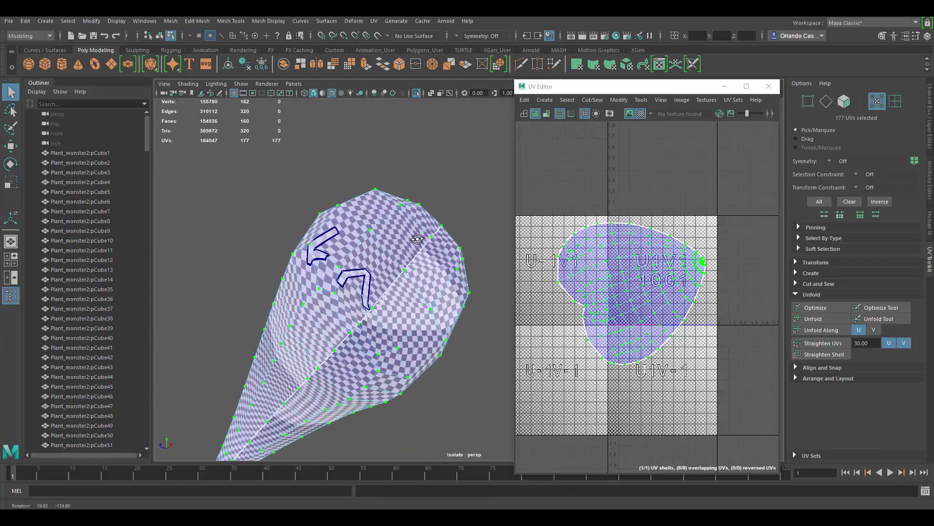
alt+drag(418, 292, 416, 272)
scroll(380, 245, up, 5)
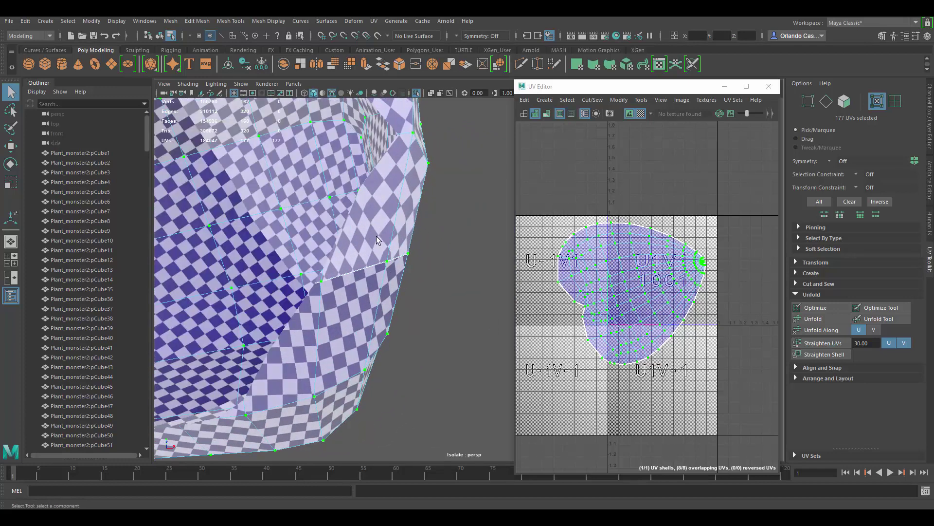
scroll(378, 240, down, 4)
alt+drag(420, 274, 436, 273)
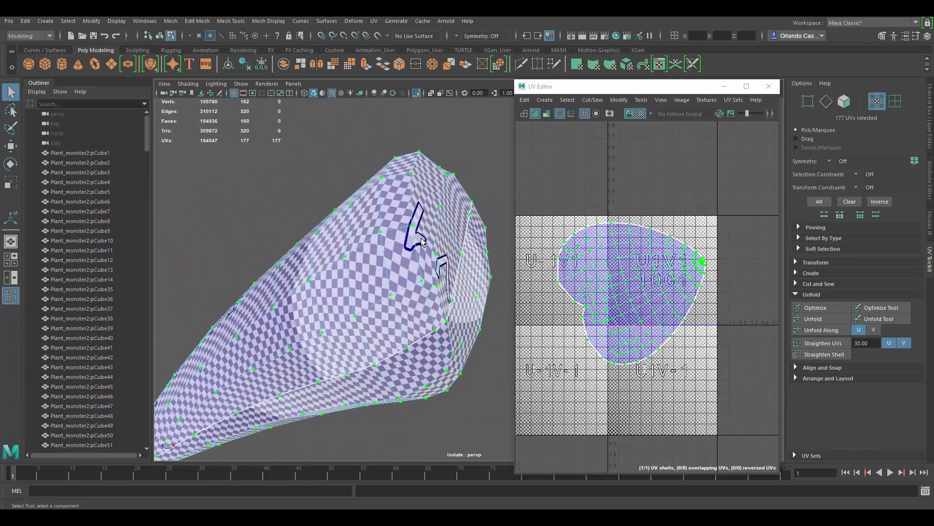
- Select the edge loop around the tooth's base and cut it to separate the base cap from the body
right_drag(421, 239, 416, 204)
double_click(416, 202)
alt+drag(451, 224, 395, 215)
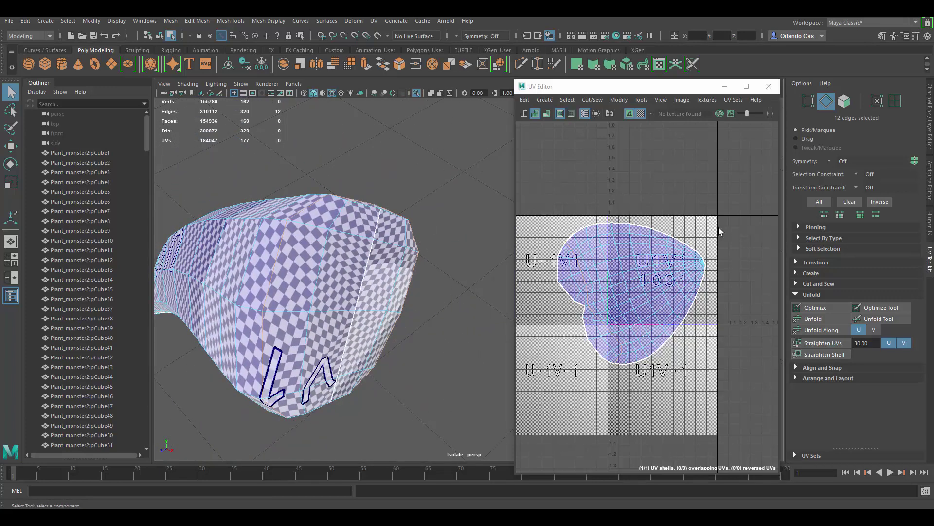
shift+right_drag(640, 231, 598, 241)
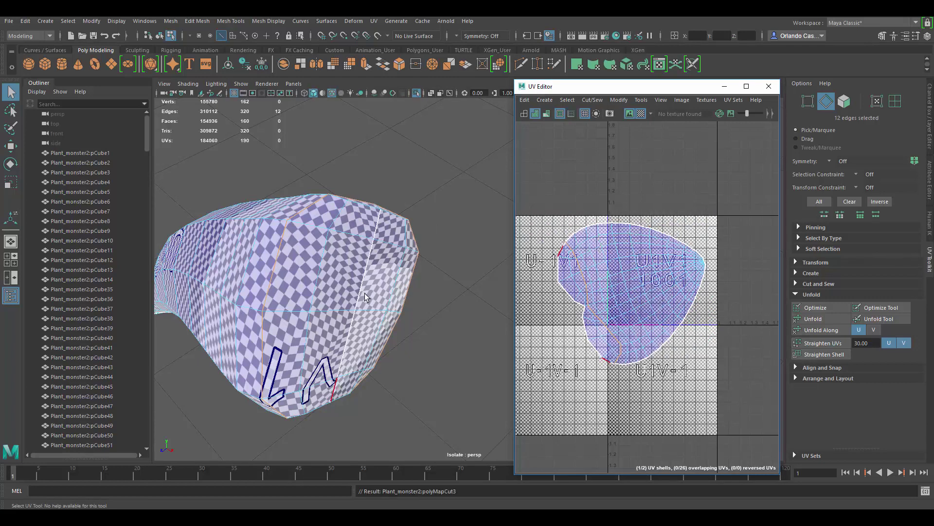
- Select the seam edges crossing the base cap and join them with Move and Sew Edges
alt+drag(365, 294, 389, 267)
click(446, 233)
alt+middle_drag(343, 263, 472, 223)
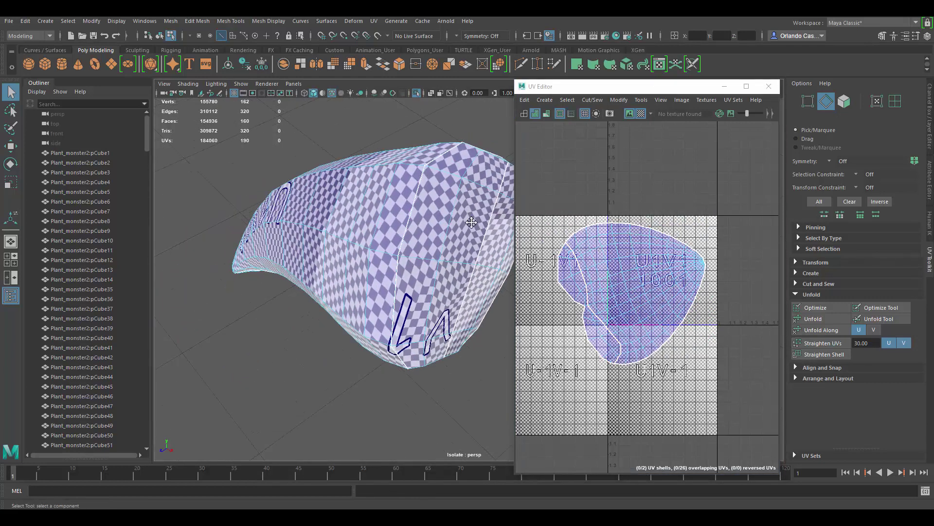
click(457, 206)
alt+drag(471, 223, 398, 310)
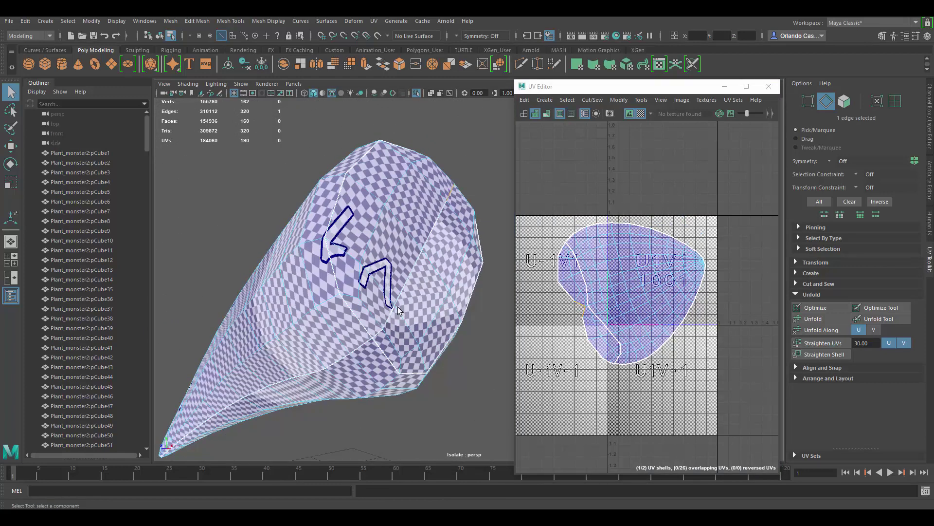
shift+double_click(380, 333)
shift+right_click(719, 290)
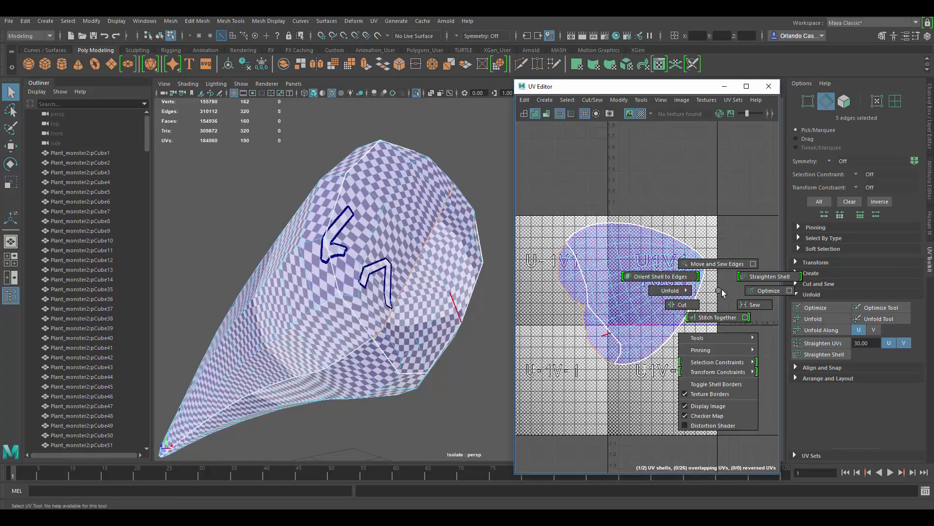
click(724, 263)
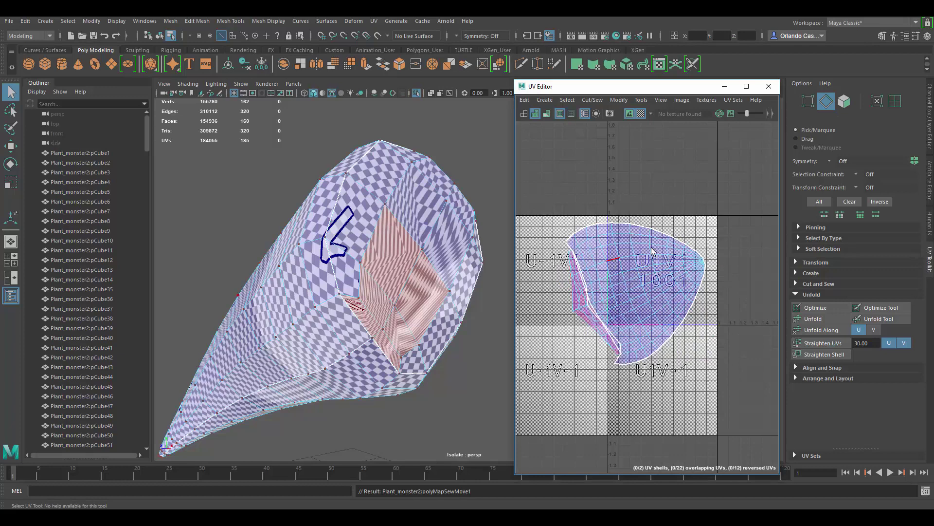
- Select the UVs of both tooth shells and unfold them together
key(F12)
drag(547, 178, 806, 464)
click(819, 318)
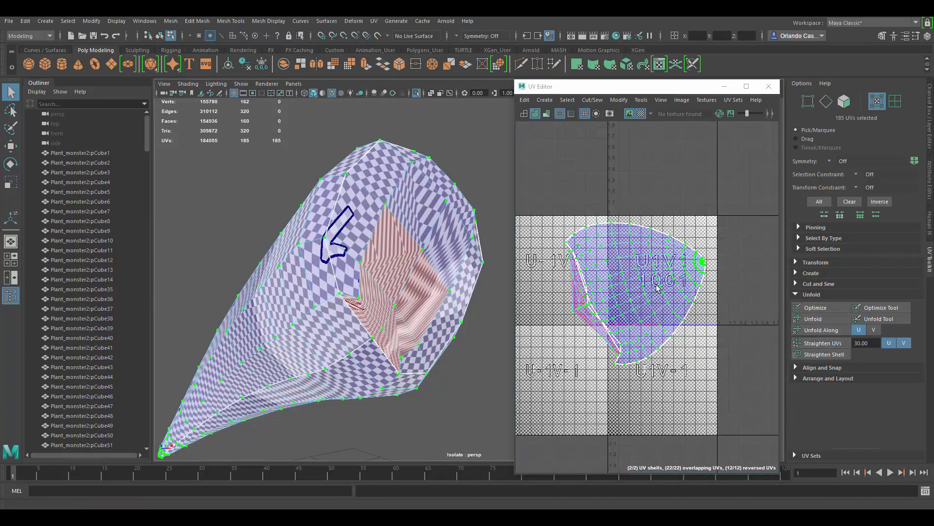
- Move the larger body shell clear of the base cap shell and check the checker pattern on the tooth
scroll(615, 284, up, 2)
double_click(665, 250)
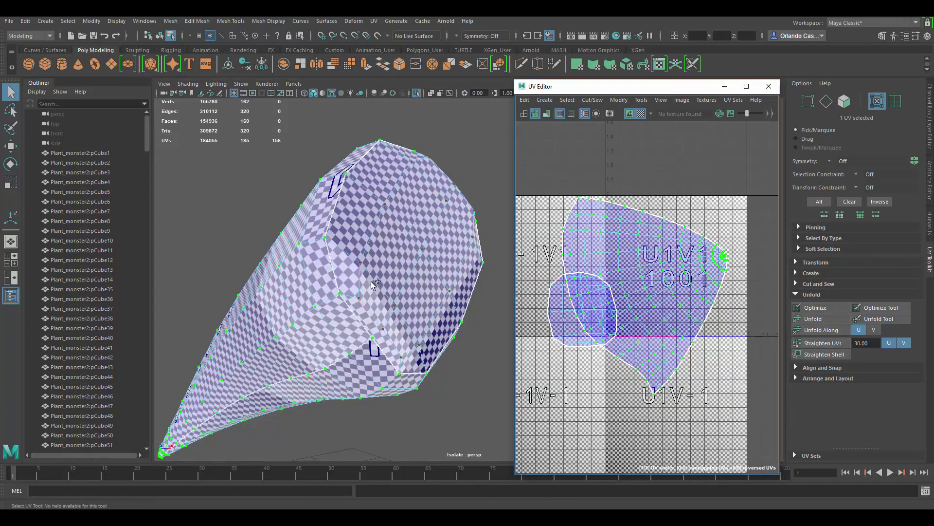
alt+drag(371, 281, 422, 267)
scroll(653, 263, down, 2)
key(w)
drag(648, 289, 705, 278)
mouse_move(316, 261)
alt+mouse_down()
mouse_move(308, 273)
mouse_move(331, 254)
mouse_move(329, 230)
mouse_move(358, 256)
mouse_move(355, 236)
mouse_move(358, 280)
mouse_move(409, 288)
mouse_move(392, 308)
mouse_move(343, 315)
mouse_move(418, 319)
alt+mouse_up()
scroll(359, 256, down, 5)
scroll(358, 282, up, 4)
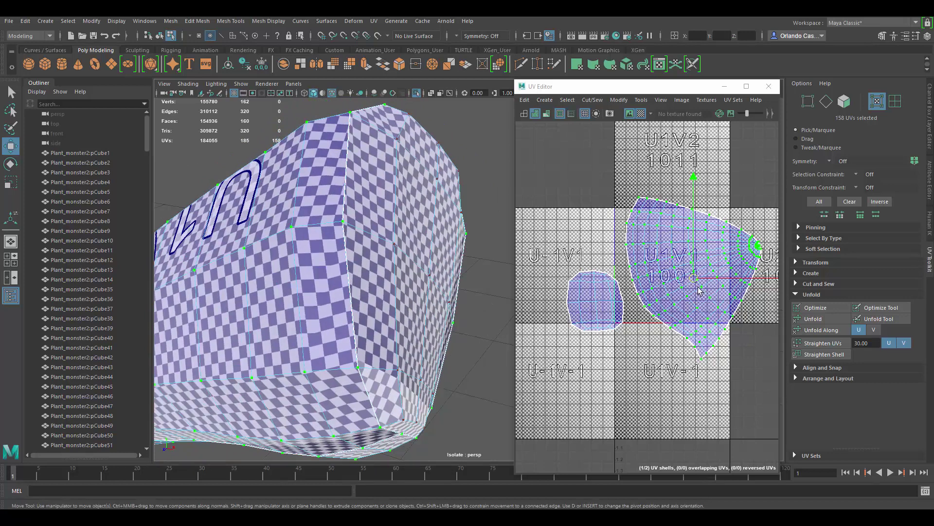
- Try to move and sew the base cap shell onto the body shell at different shared border edges
right_drag(647, 287, 644, 256)
click(638, 203)
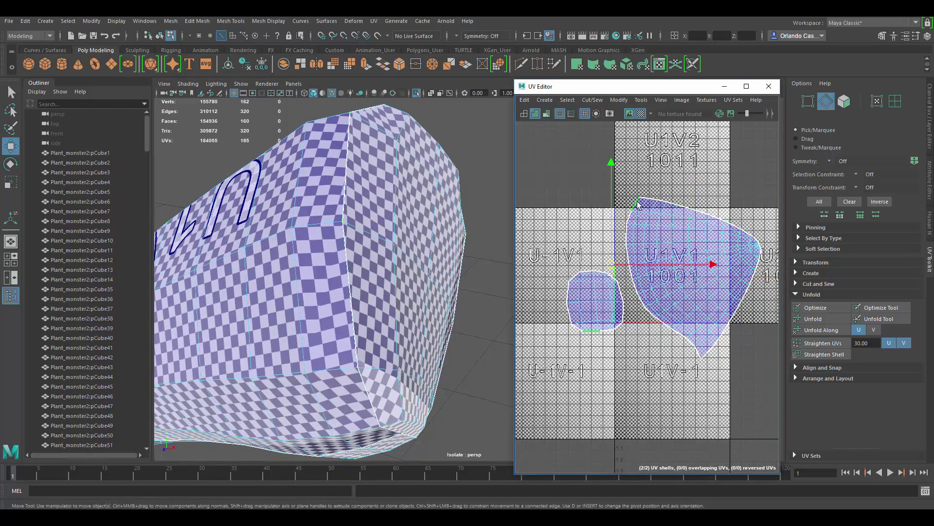
click(629, 215)
click(631, 213)
key(ctrl+z)
shift+right_drag(634, 230, 616, 214)
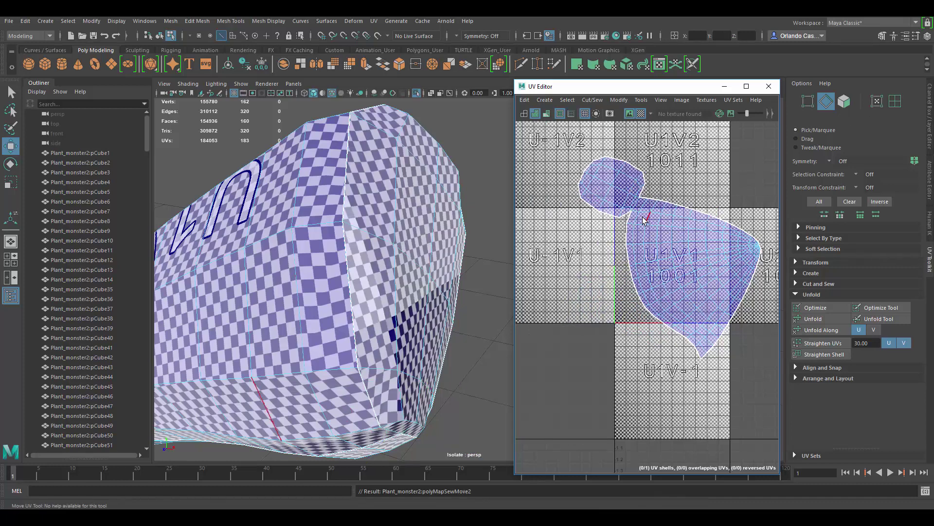
key(ctrl+z)
click(631, 276)
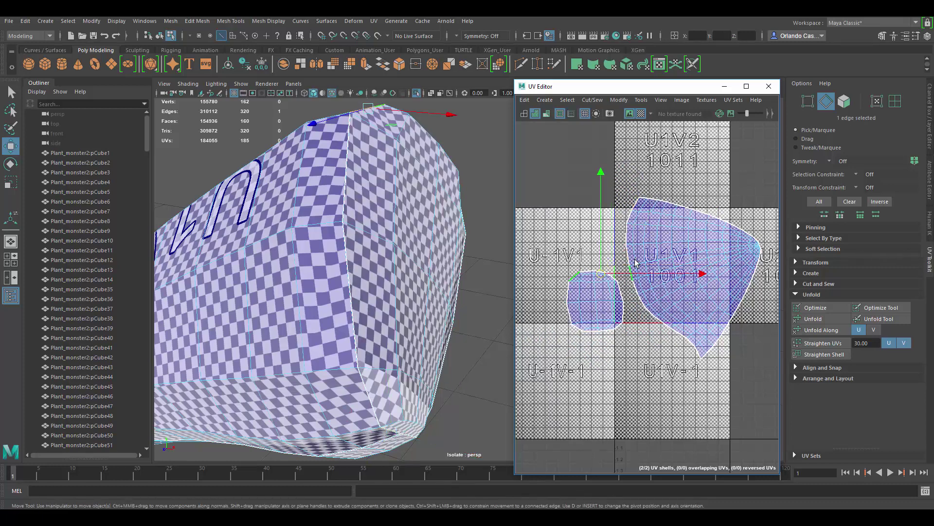
key(g)
key(ctrl+z)
scroll(668, 214, down, 2)
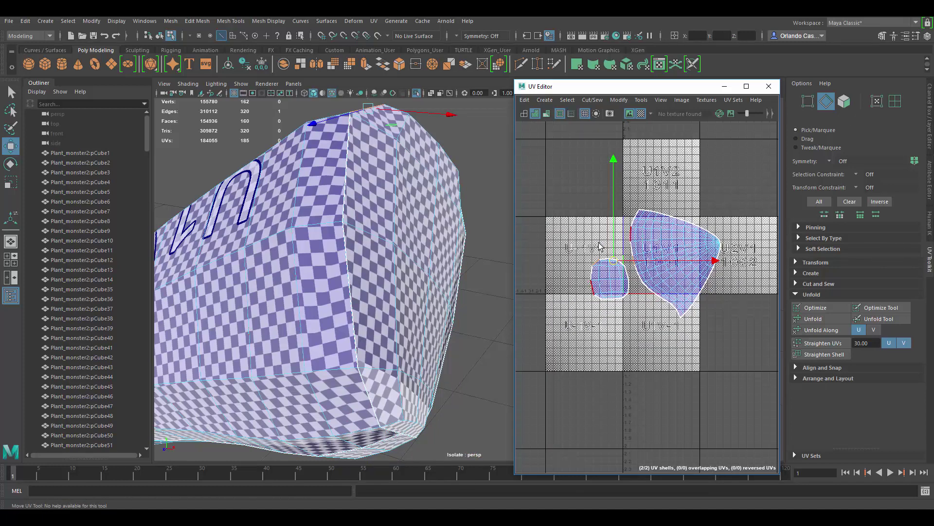
- Select both tooth shells, scale them down together, and place them inside the U1V1 tile
drag(731, 337, 773, 378)
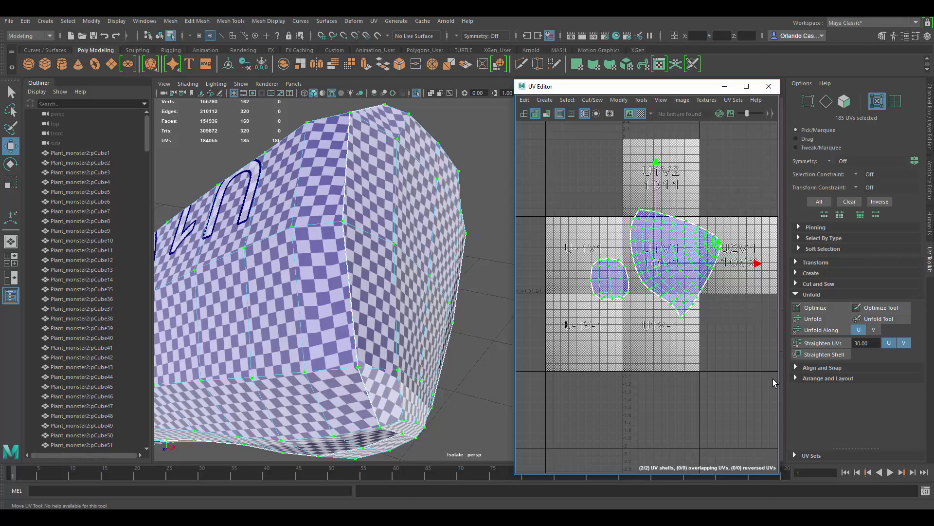
scroll(444, 251, down, 6)
alt+drag(450, 273, 501, 278)
scroll(444, 252, up, 2)
right_drag(436, 240, 435, 255)
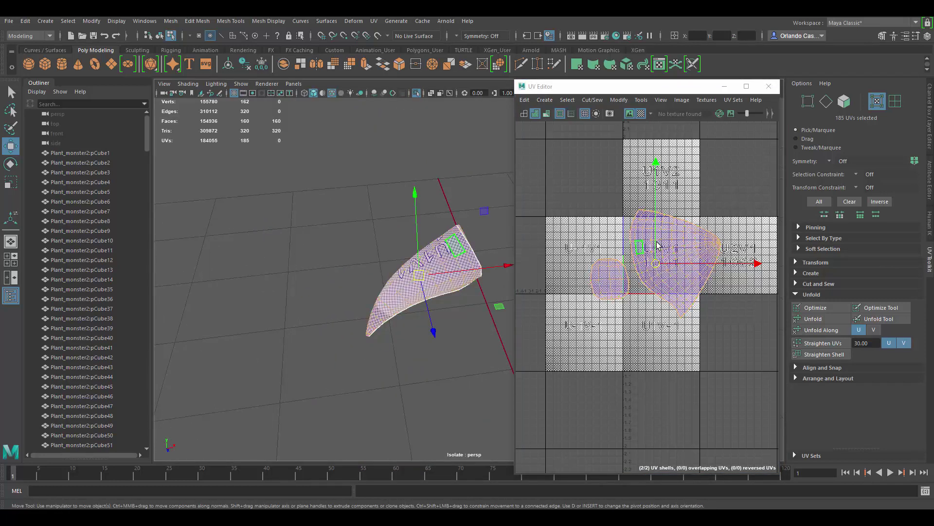
click(572, 186)
drag(572, 182, 759, 395)
scroll(658, 232, up, 2)
key(r)
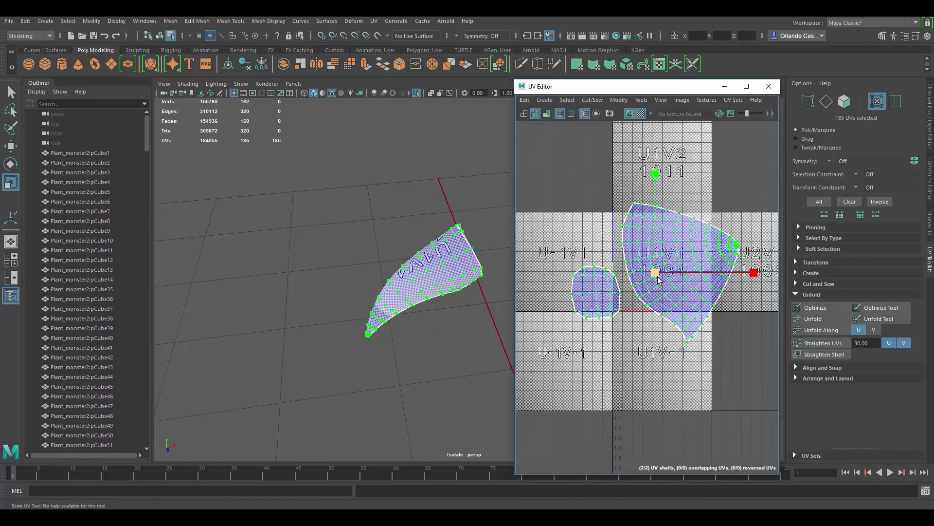
drag(655, 272, 599, 256)
key(w)
scroll(690, 246, up, 3)
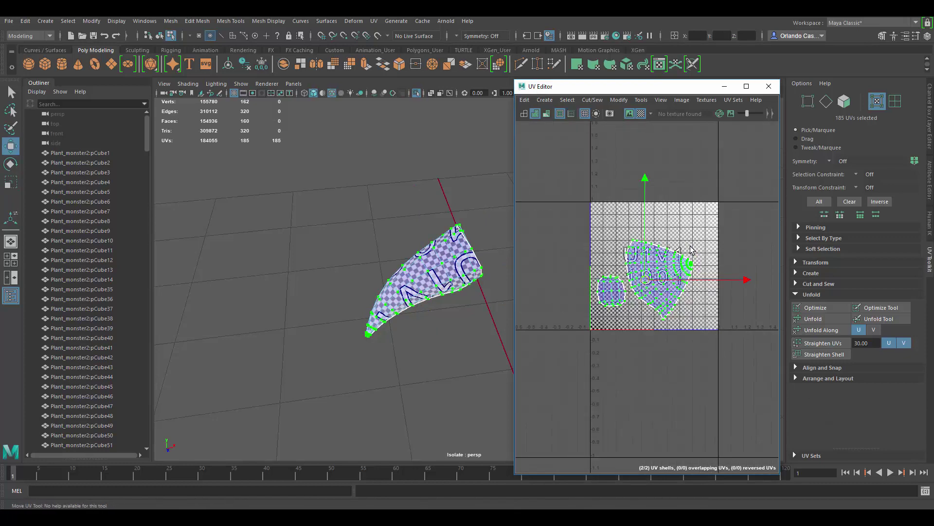
click(694, 226)
alt+right_drag(431, 241, 485, 175)
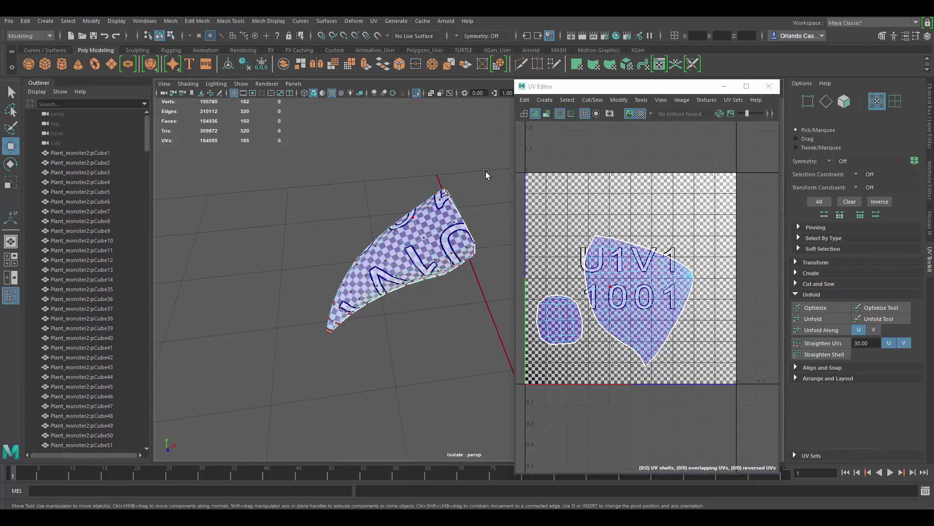
- Return the unwrapped tooth to object selection and end its isolation to show the whole plant monster
click(486, 175)
click(434, 244)
alt+drag(440, 244, 496, 230)
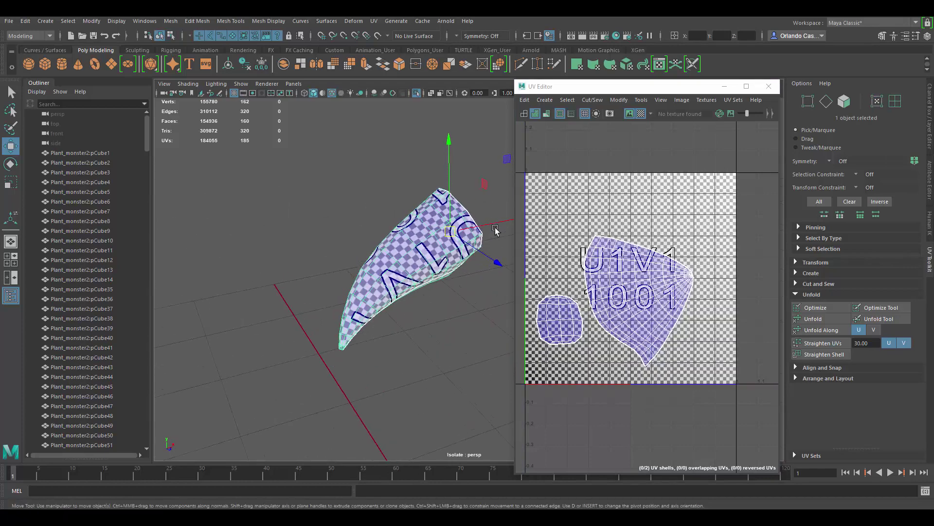
key(ctrl+1)
alt+drag(370, 307, 370, 236)
- Transfer the unwrapped tooth's UVs to the next large tooth below it with Transfer Attributes
click(403, 323)
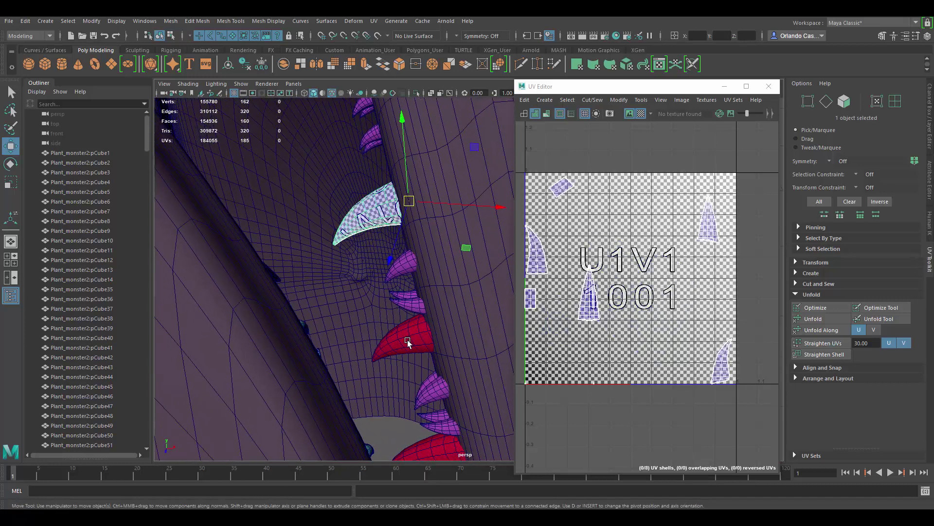
key(ctrl+z)
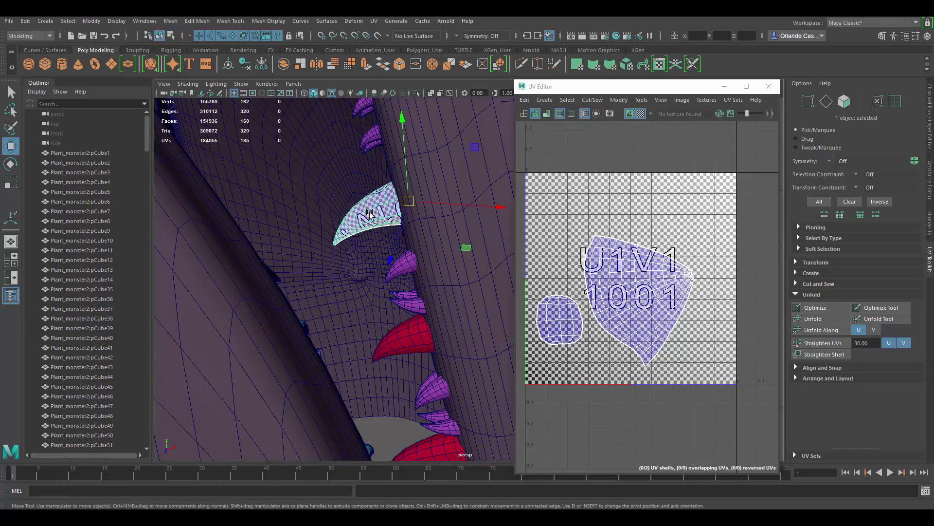
shift+click(403, 323)
key(space)
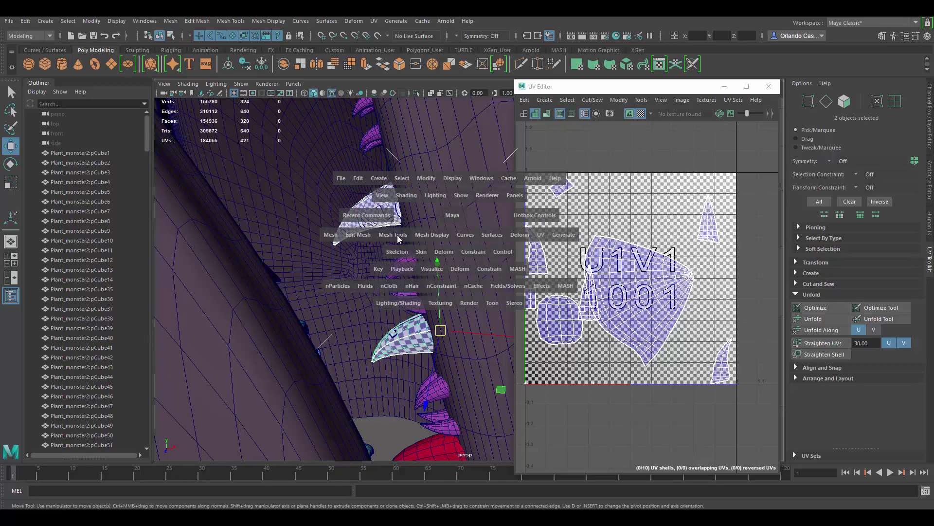
click(397, 236)
click(357, 235)
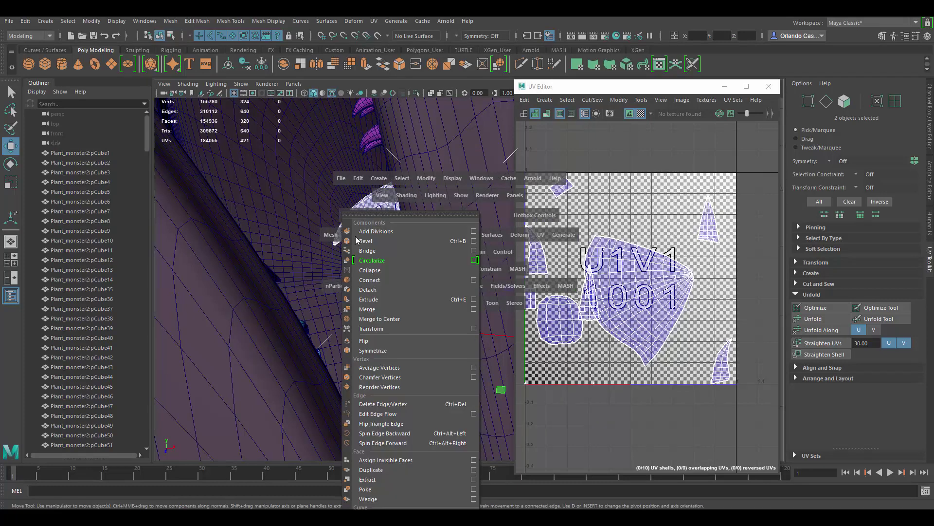
click(330, 235)
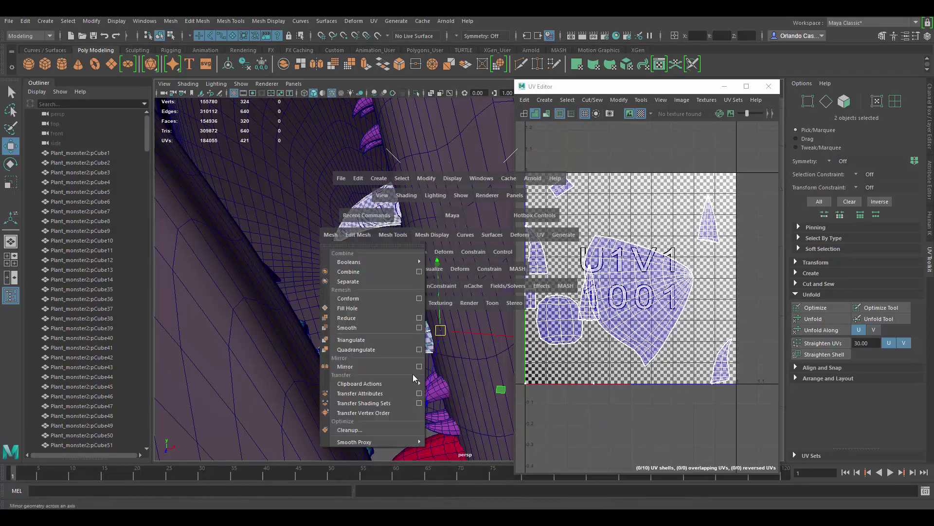
click(395, 393)
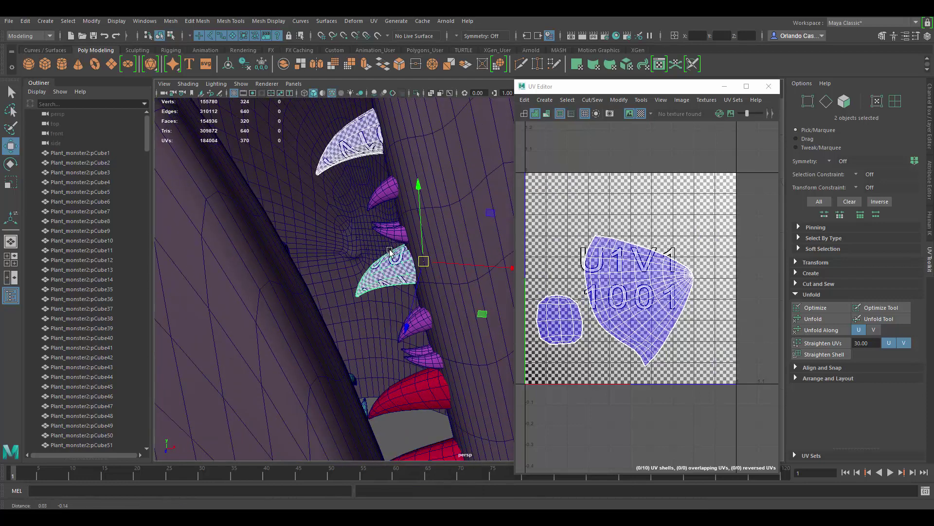
- Repeat the attribute transfer from the second large tooth to the small tooth directly below it
click(421, 317)
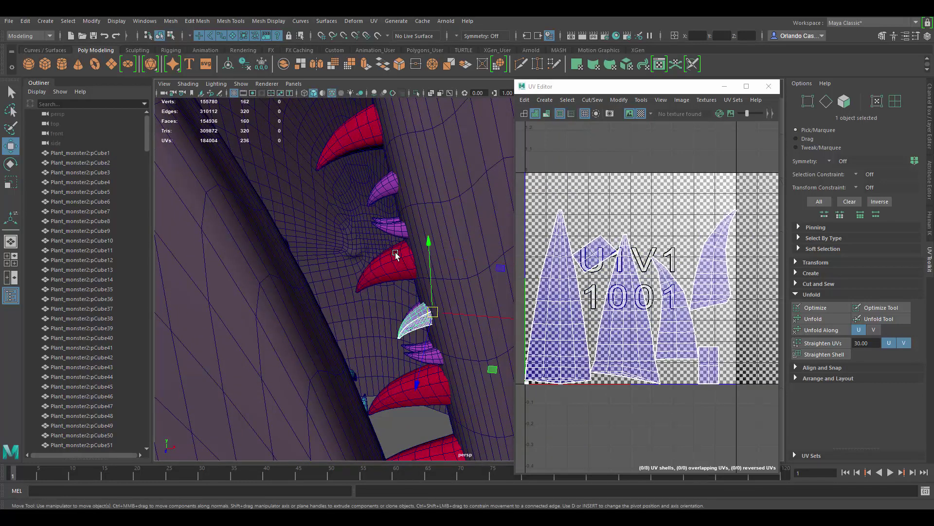
click(395, 255)
shift+click(417, 315)
key(g)
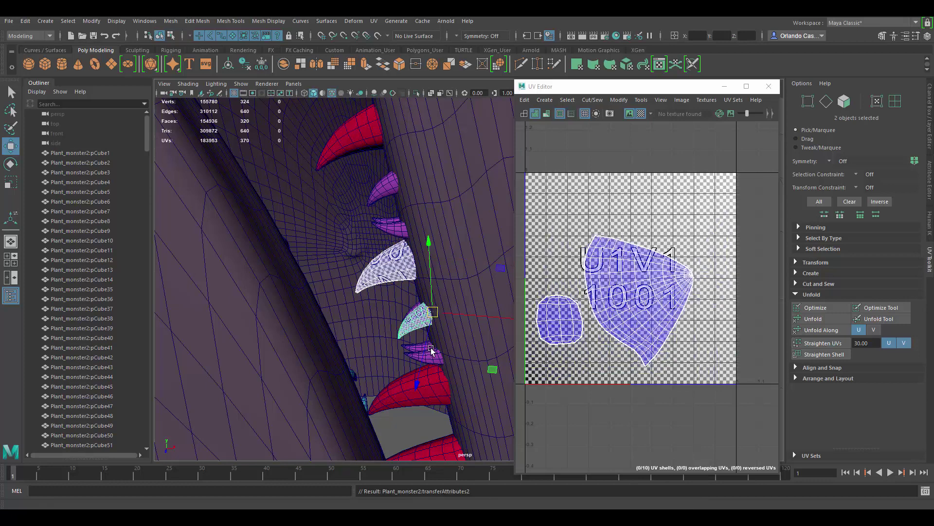
- Transfer the small tooth's UVs to each of the two smaller teeth just below it
click(414, 315)
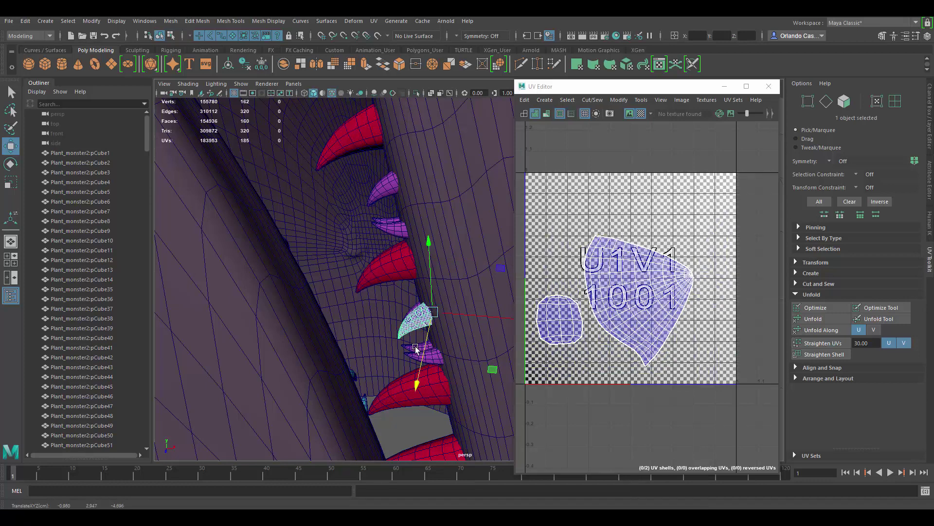
shift+click(416, 349)
key(g)
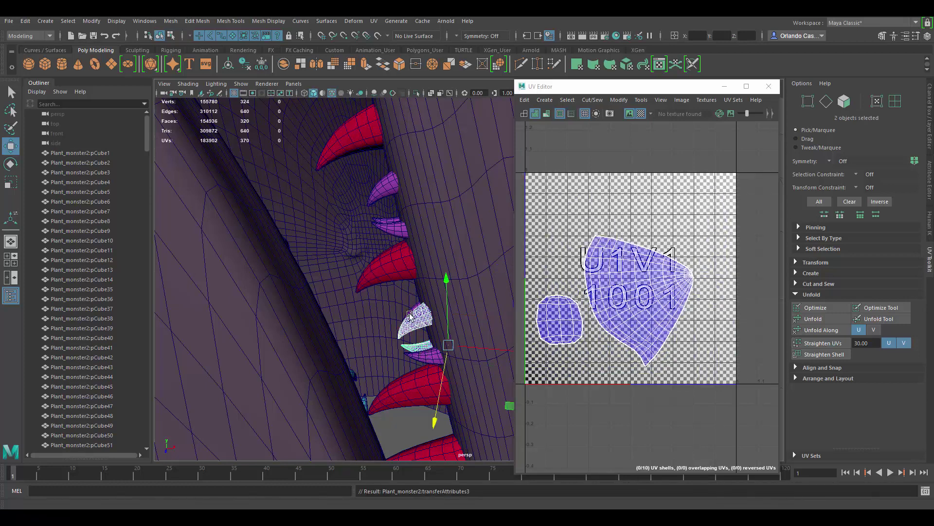
click(413, 323)
shift+click(417, 358)
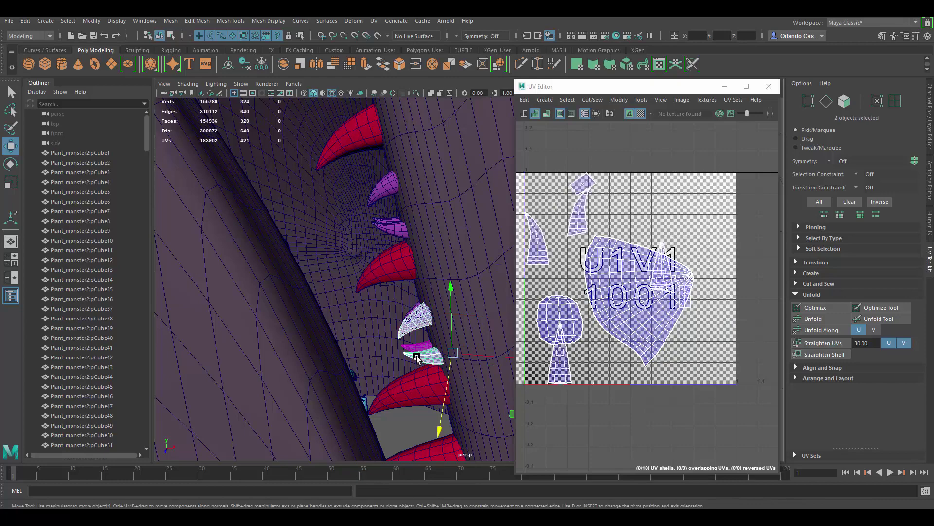
key(g)
- Add the adjacent outer petal to the selection and examine its checker pattern and UV layout
scroll(416, 293, down, 10)
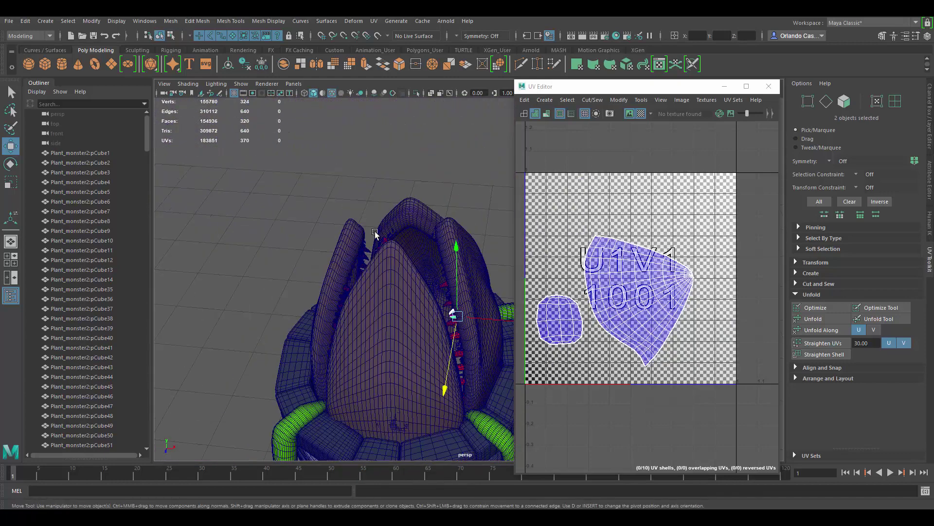
alt+drag(460, 231, 421, 219)
scroll(429, 216, up, 2)
shift+click(430, 211)
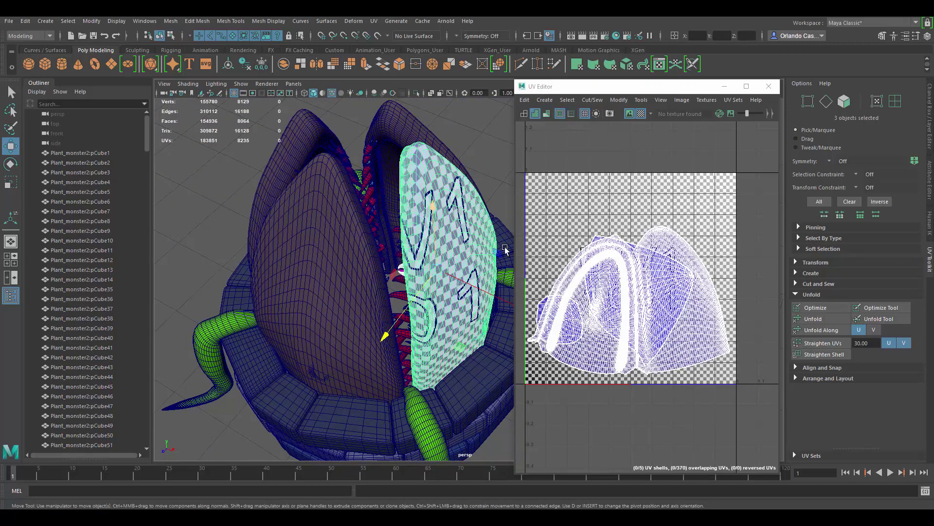
alt+drag(413, 246, 388, 255)
scroll(362, 245, down, 5)
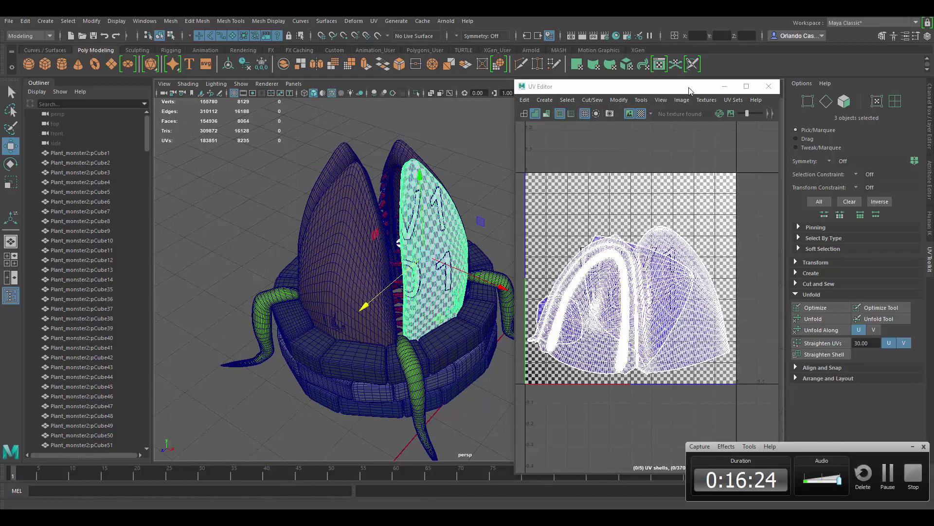
alt+drag(430, 235, 450, 235)
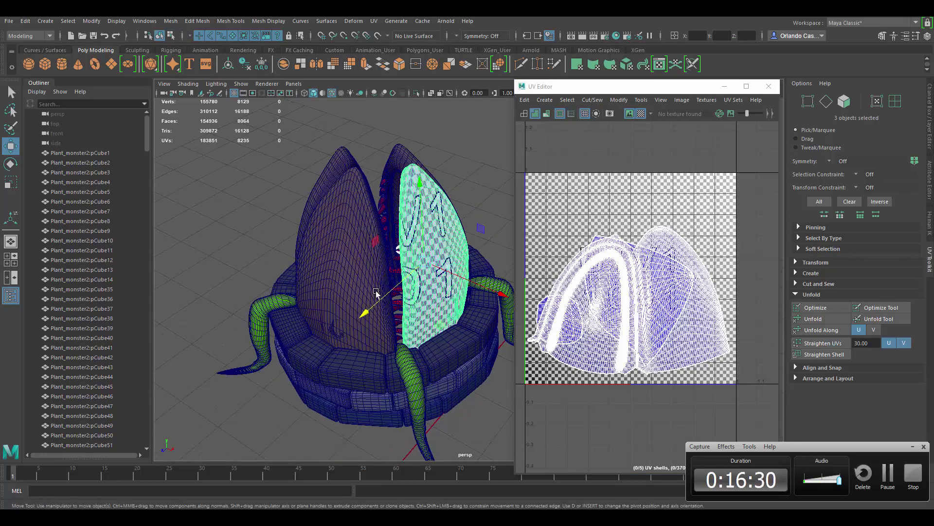
- Select neighbouring blocks across the rows of the base ring to examine their combined UV layout
click(487, 359)
alt+drag(443, 326, 414, 327)
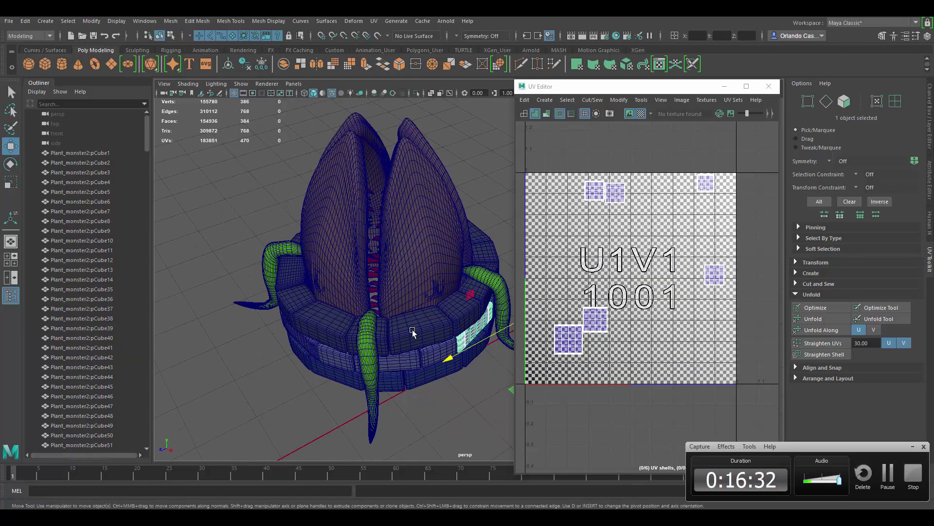
click(406, 361)
shift+click(394, 384)
shift+click(427, 374)
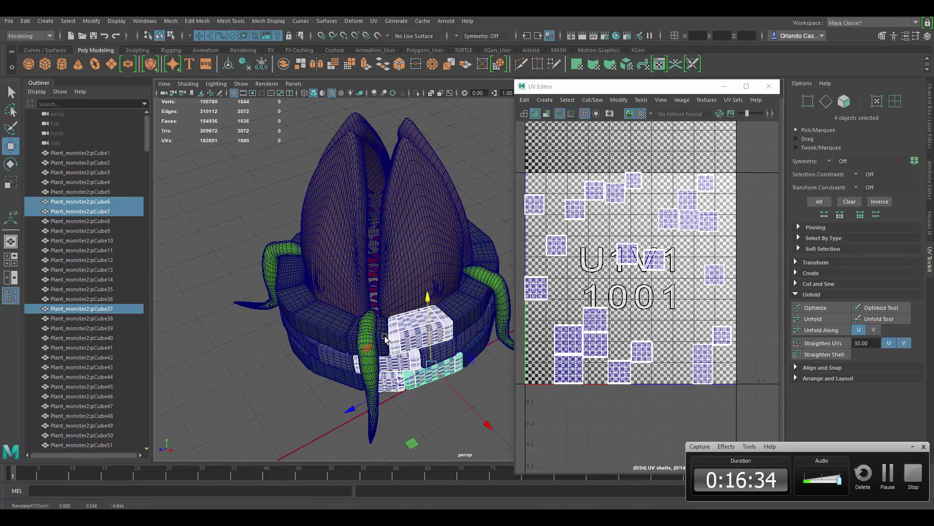
shift+click(383, 337)
shift+click(439, 349)
alt+drag(440, 350, 407, 298)
alt+drag(338, 339, 427, 331)
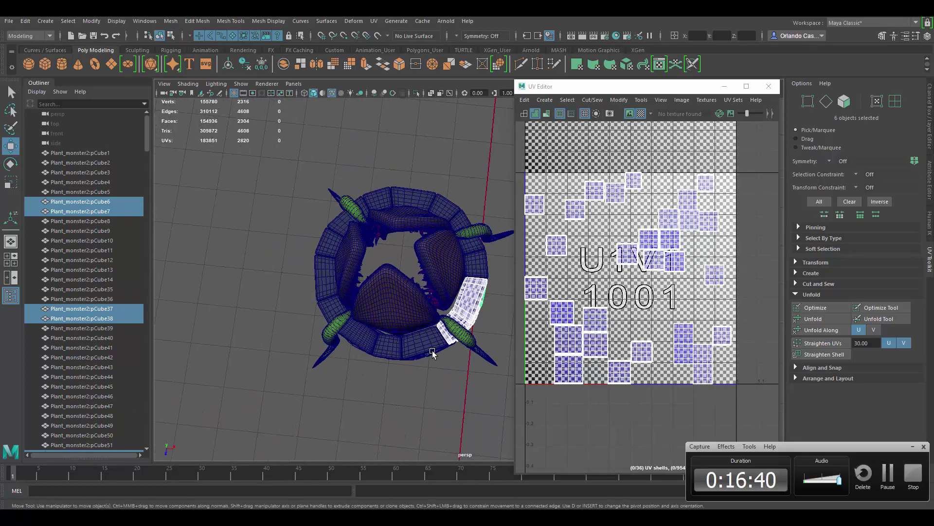
shift+click(431, 351)
shift+click(418, 327)
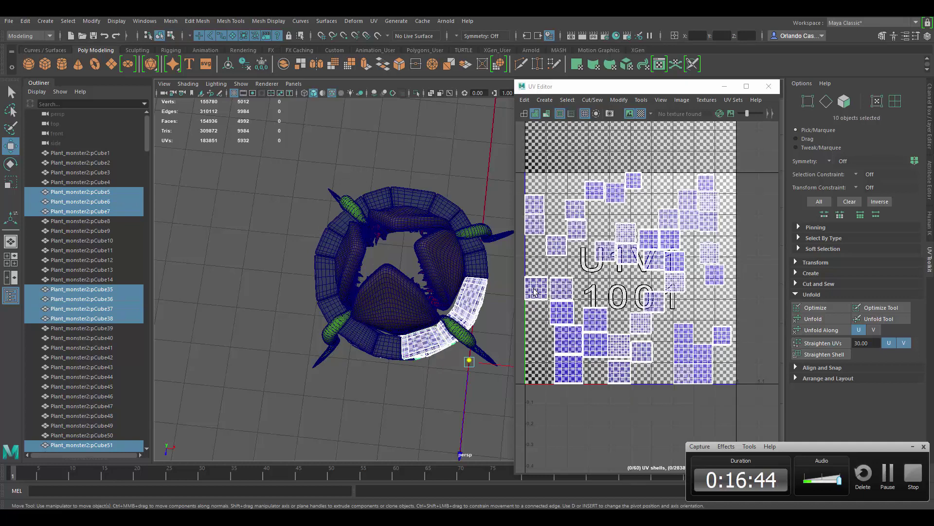
- Select the top-row base blocks around the front tentacle and one middle-row block to compare their UVs
alt+drag(475, 301, 435, 241)
scroll(460, 243, up, 3)
click(446, 180)
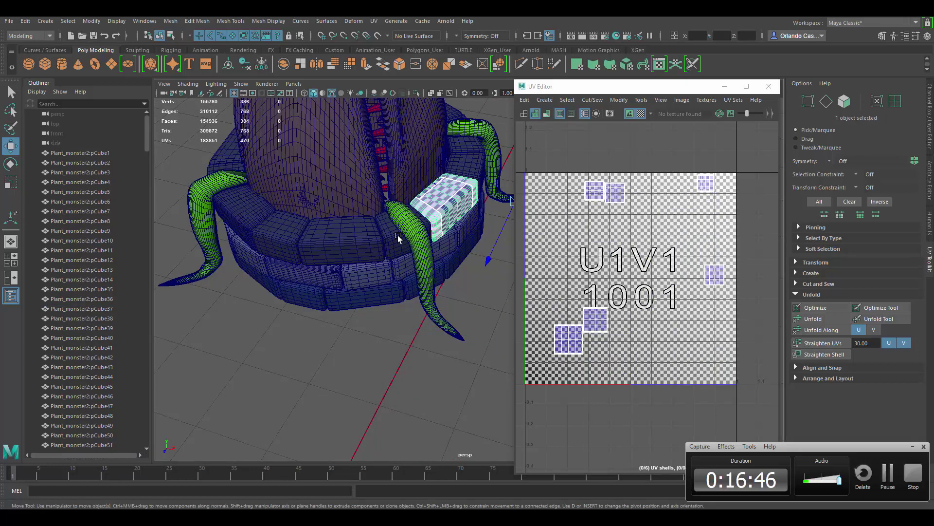
shift+click(367, 258)
shift+click(366, 278)
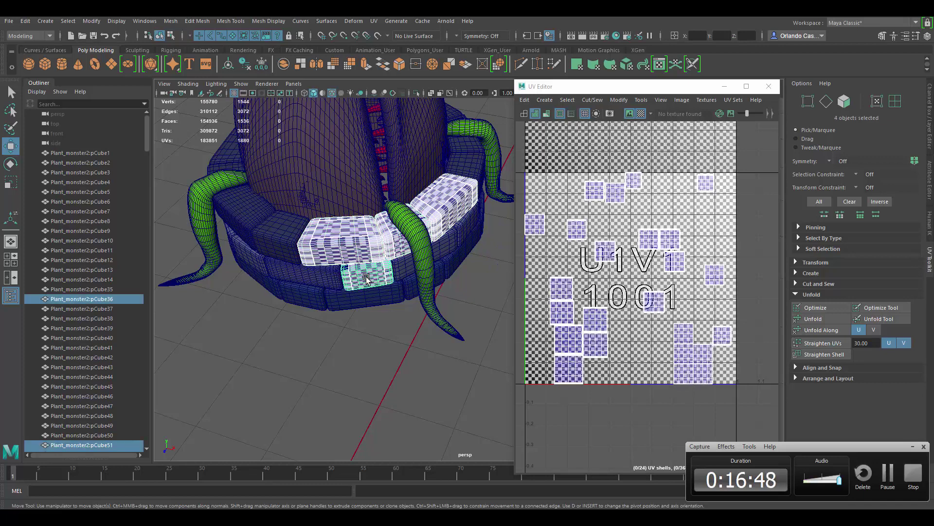
- Isolate a single top-row base block, examine its checker pattern and UV shells, and return to the whole model
click(328, 235)
key(f)
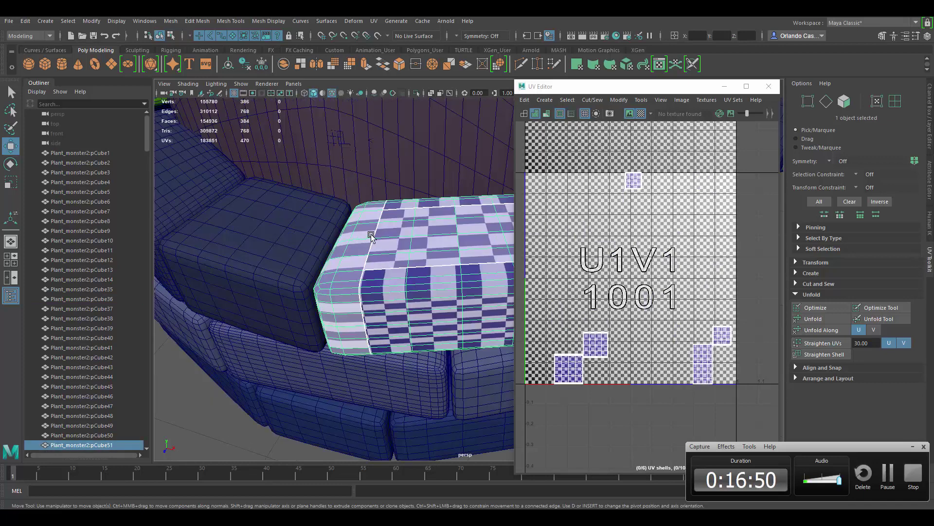
mouse_move(442, 261)
alt+mouse_down()
mouse_move(411, 253)
mouse_move(407, 205)
mouse_move(427, 298)
mouse_move(470, 256)
mouse_move(430, 271)
alt+mouse_up()
alt+right_drag(455, 277, 330, 229)
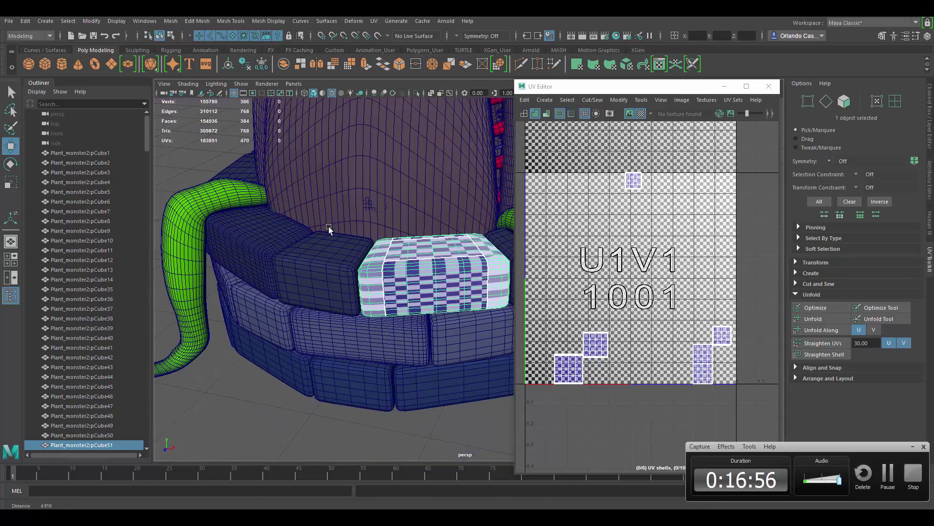
alt+drag(330, 229, 477, 252)
key(ctrl+1)
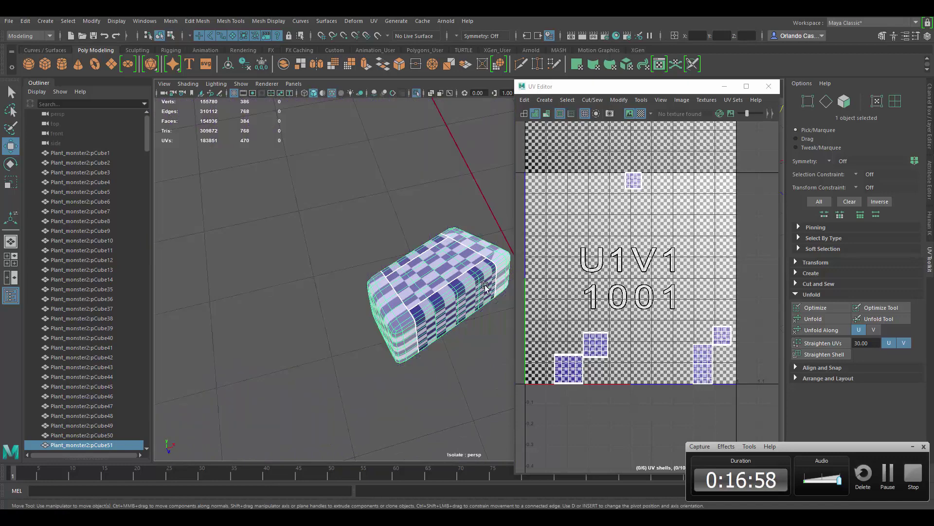
alt+drag(485, 287, 453, 254)
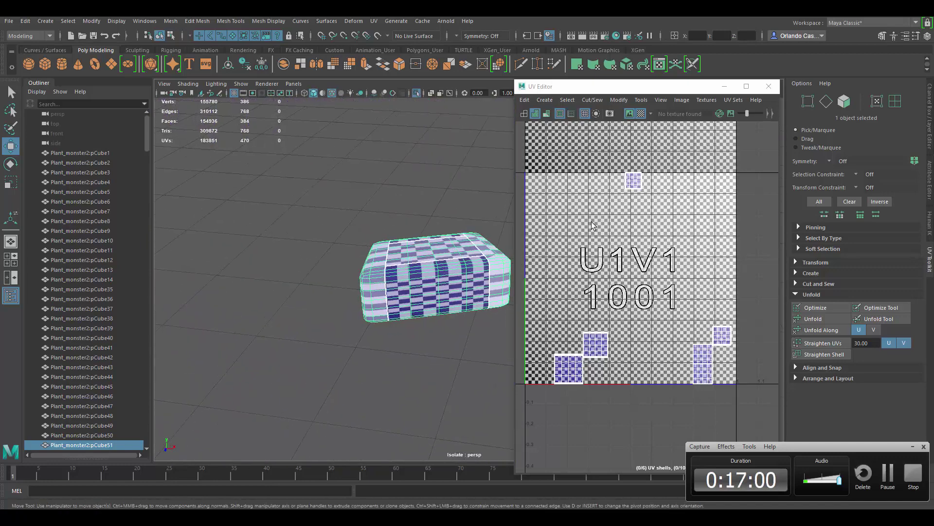
key(ctrl+1)
alt+right_drag(409, 238, 432, 183)
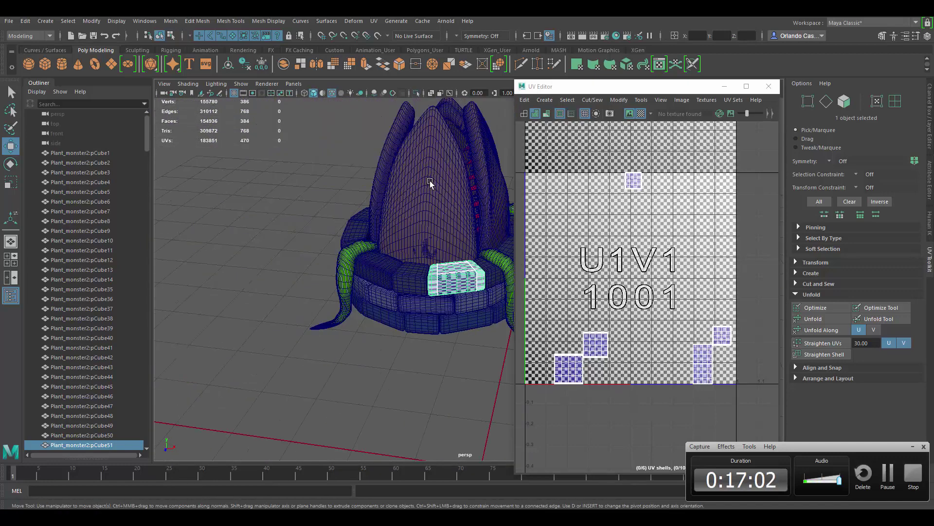
alt+drag(432, 183, 357, 271)
alt+right_drag(358, 270, 466, 274)
alt+drag(466, 274, 424, 260)
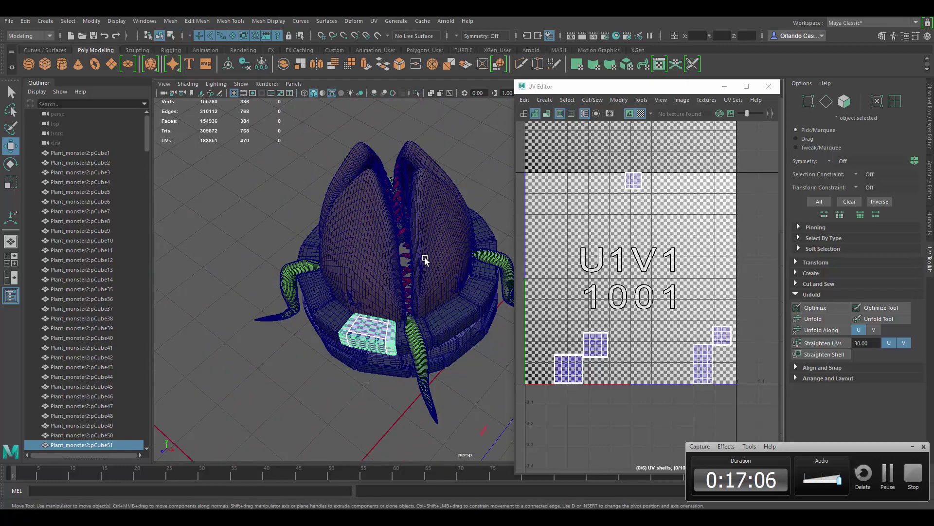